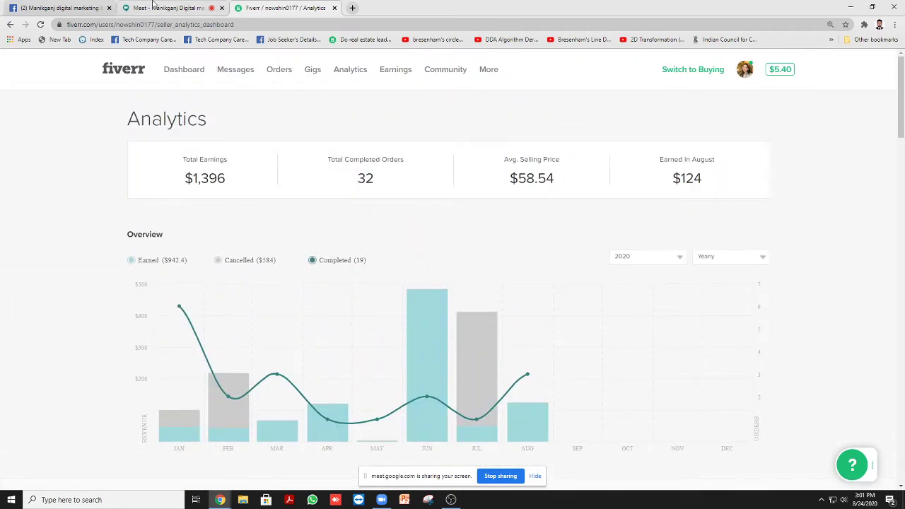
Open the LinkedIn profile page in a new browser tab and collapse the messaging window.
{"action": "left_click", "coordinate": [155, 8]}
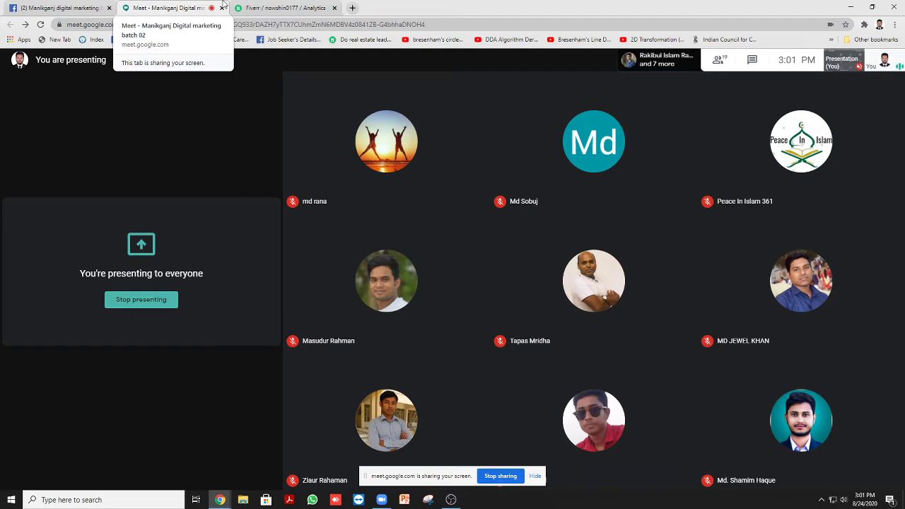
{"action": "left_click", "coordinate": [269, 7]}
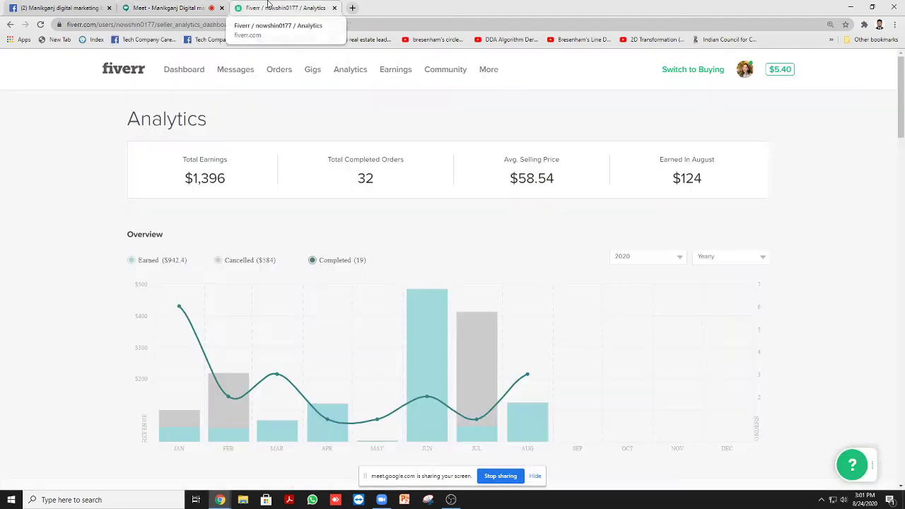
{"action": "left_click", "coordinate": [352, 7]}
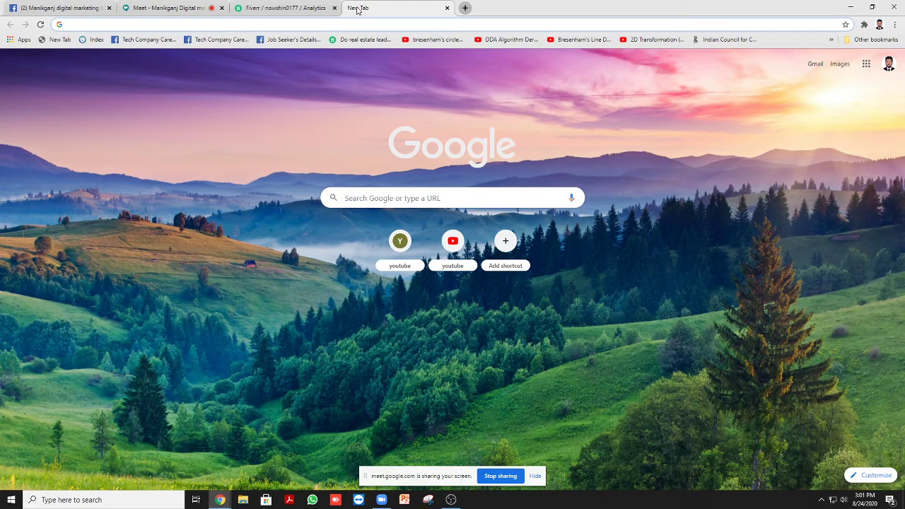
{"action": "type", "text": "lin"}
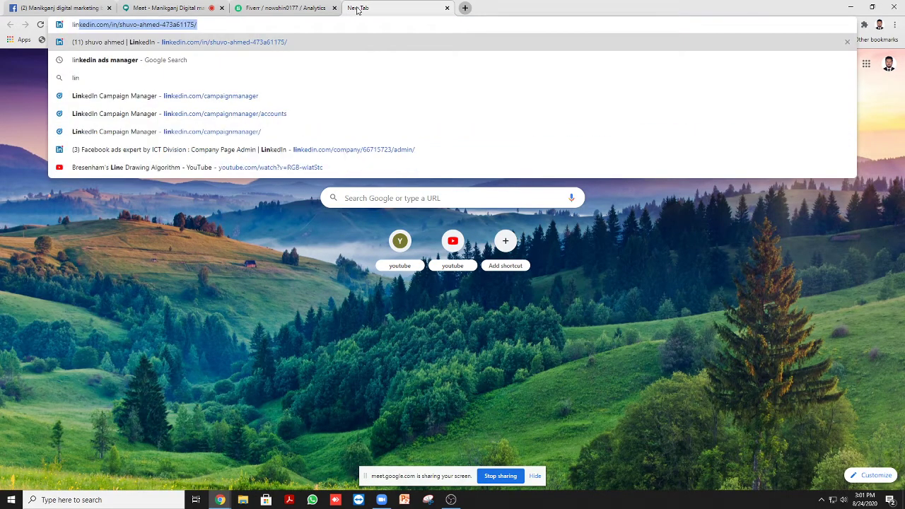
{"action": "key", "text": "Return"}
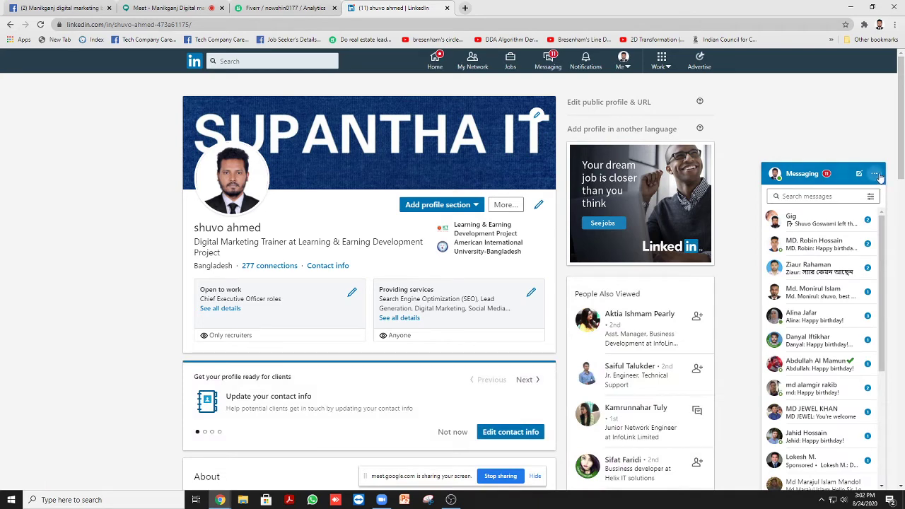
{"action": "left_click", "coordinate": [873, 173]}
{"action": "left_click", "coordinate": [843, 179]}
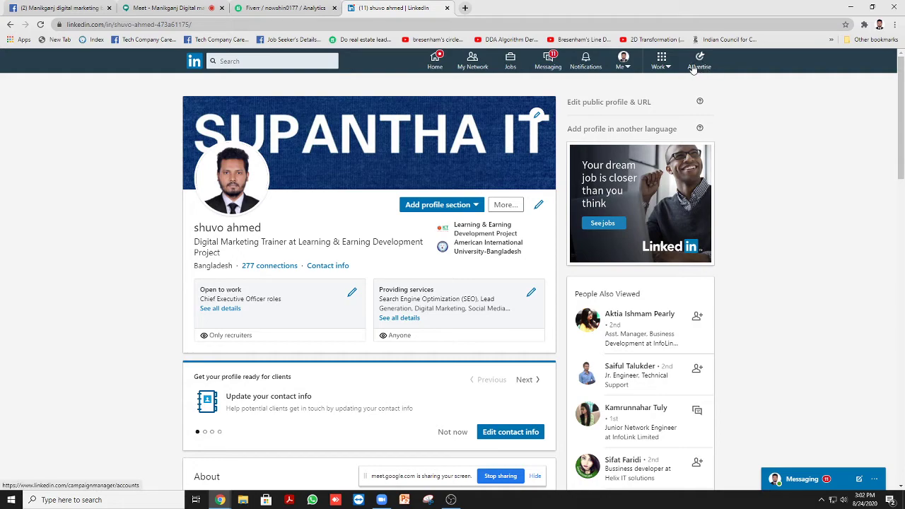
Open LinkedIn's advertising Campaign Manager with its list of ad accounts.
{"action": "left_click", "coordinate": [660, 65]}
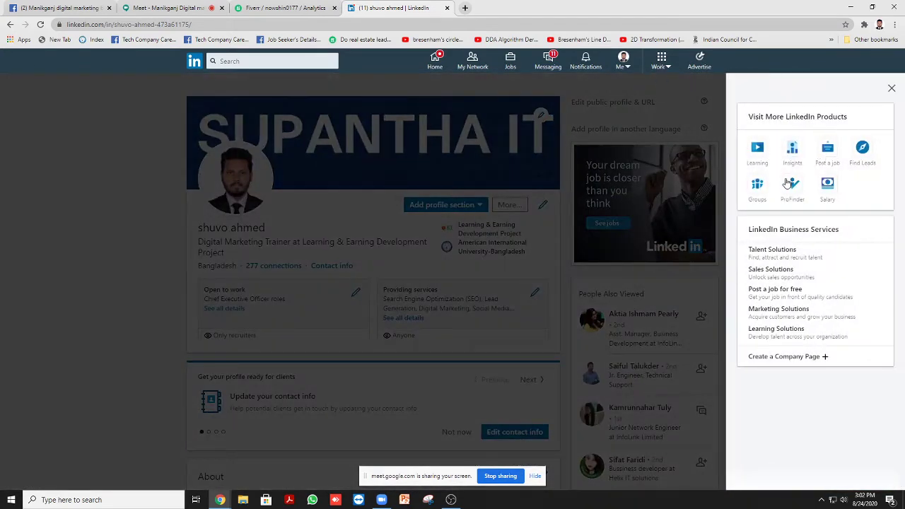
{"action": "left_click", "coordinate": [737, 67]}
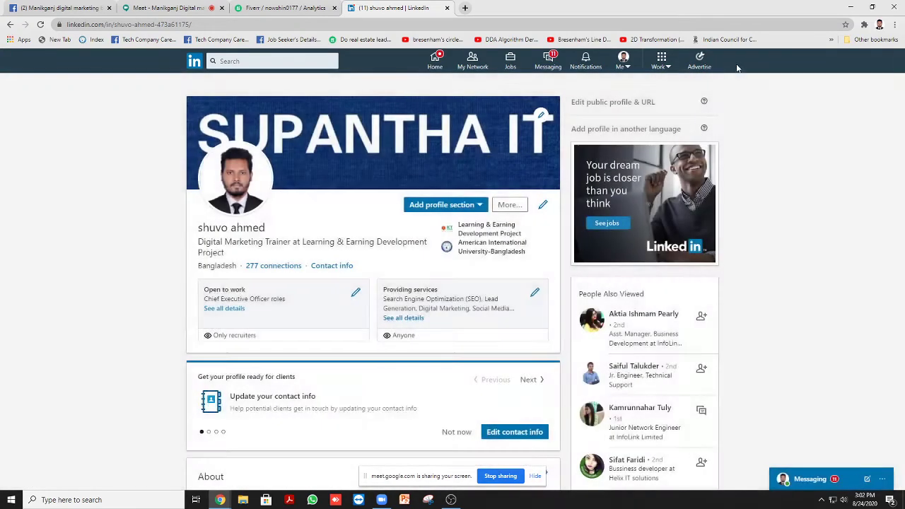
{"action": "left_click", "coordinate": [698, 65]}
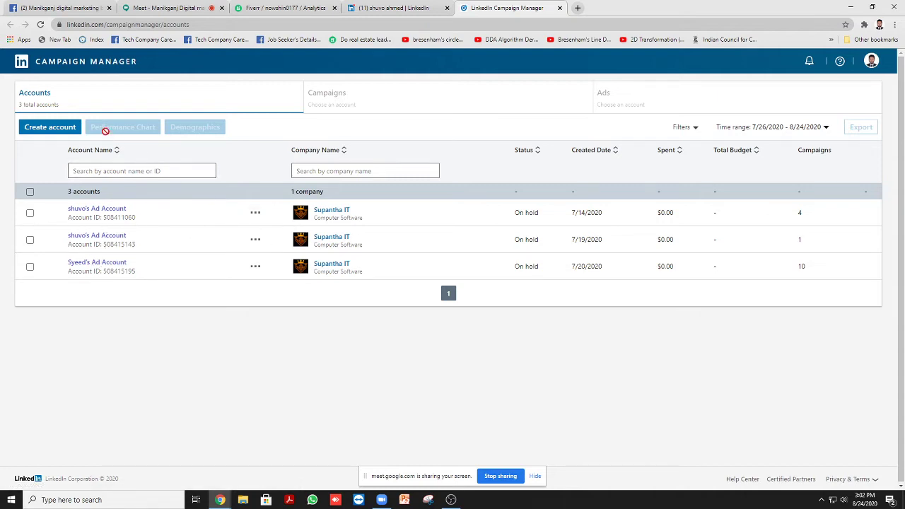
Open the form for creating a new ad account and go to its associated LinkedIn Page entry.
{"action": "left_click", "coordinate": [50, 126]}
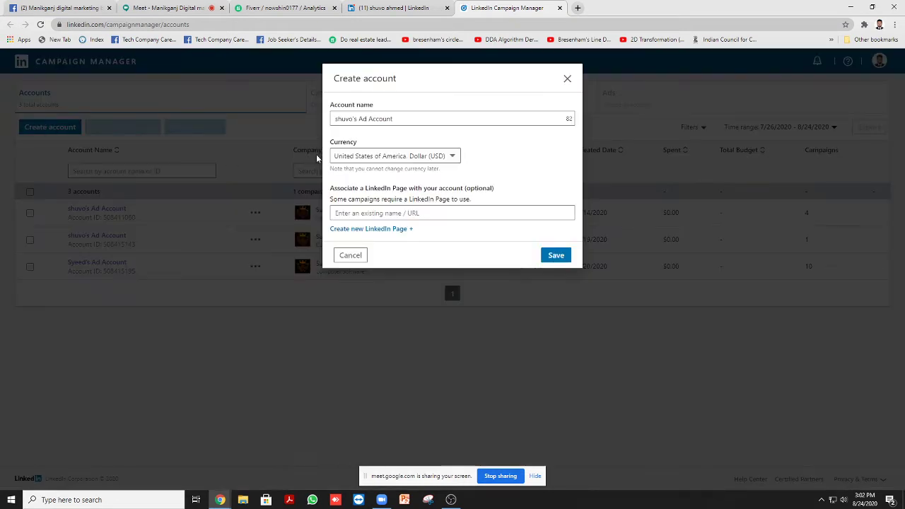
{"action": "left_click", "coordinate": [402, 118]}
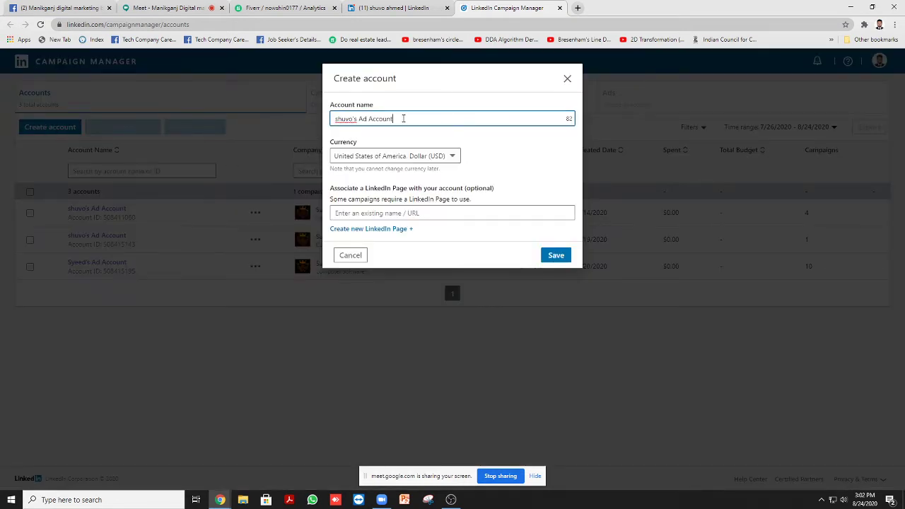
{"action": "left_click", "coordinate": [373, 213]}
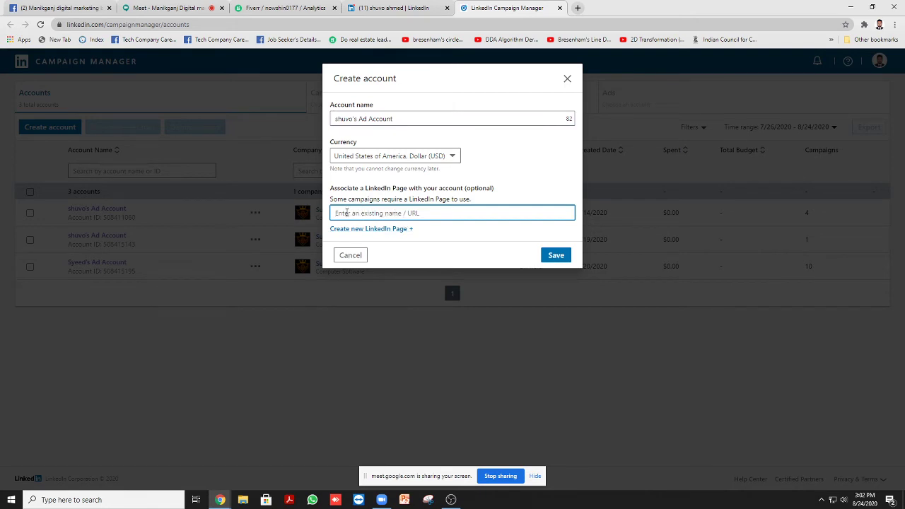
Return to the LinkedIn profile, go to the home feed and open the Supantha IT company page.
{"action": "left_click", "coordinate": [390, 8]}
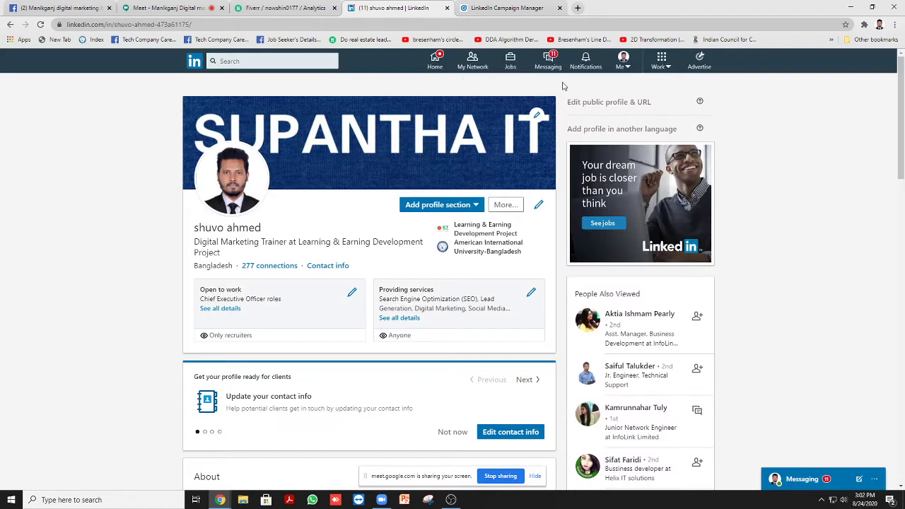
{"action": "left_click", "coordinate": [626, 69]}
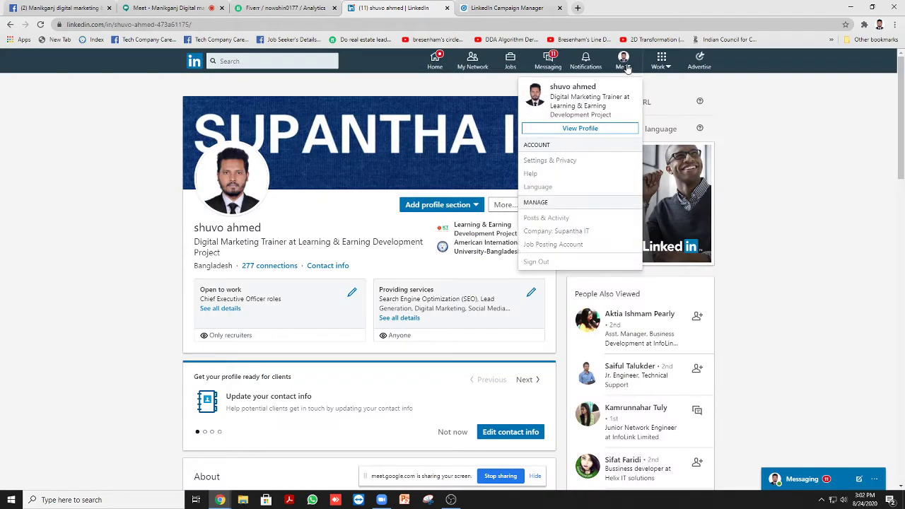
{"action": "left_click", "coordinate": [668, 71]}
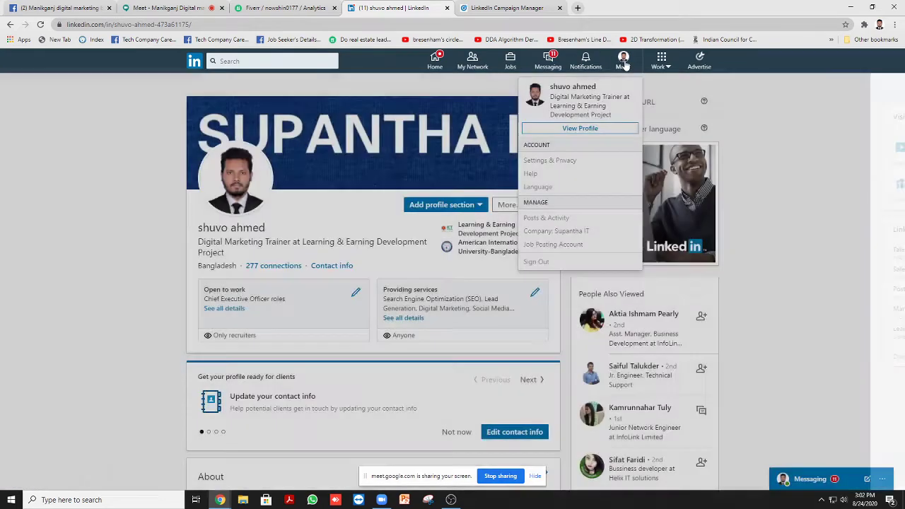
{"action": "left_click", "coordinate": [619, 64]}
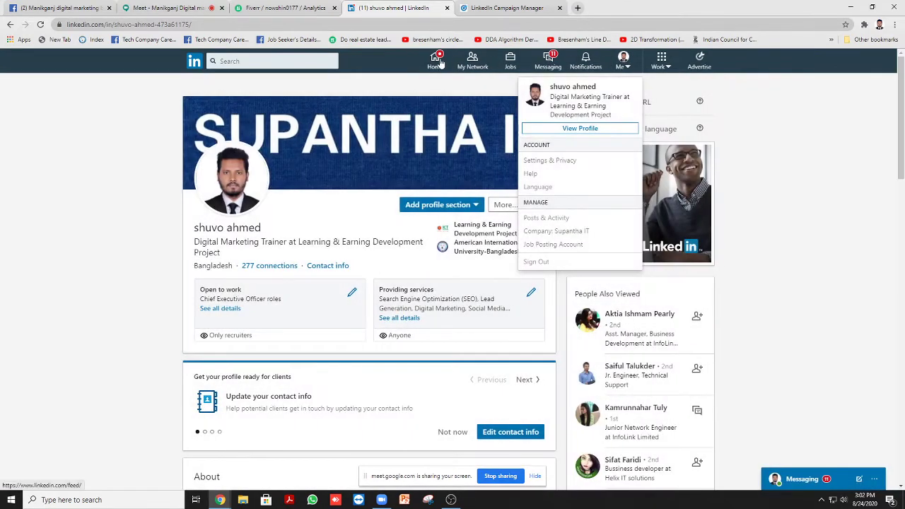
{"action": "left_click", "coordinate": [438, 61]}
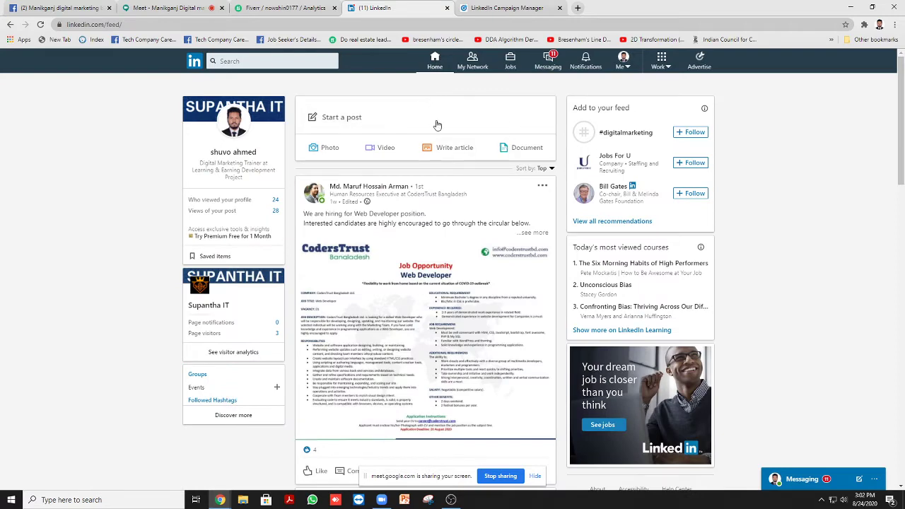
{"action": "scroll", "coordinate": [431, 131], "scroll_direction": "down", "scroll_amount": 2}
{"action": "scroll", "coordinate": [371, 177], "scroll_direction": "up", "scroll_amount": 1}
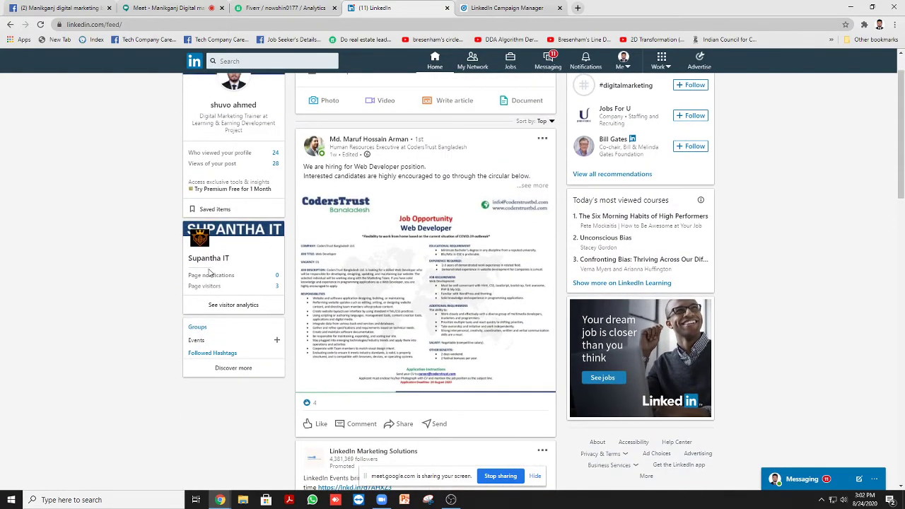
{"action": "scroll", "coordinate": [215, 263], "scroll_direction": "up", "scroll_amount": 1}
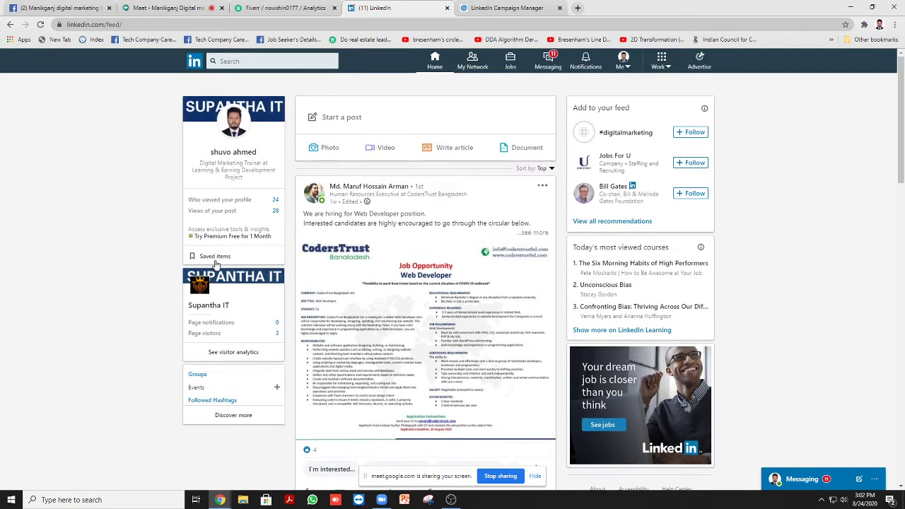
{"action": "left_click", "coordinate": [201, 304]}
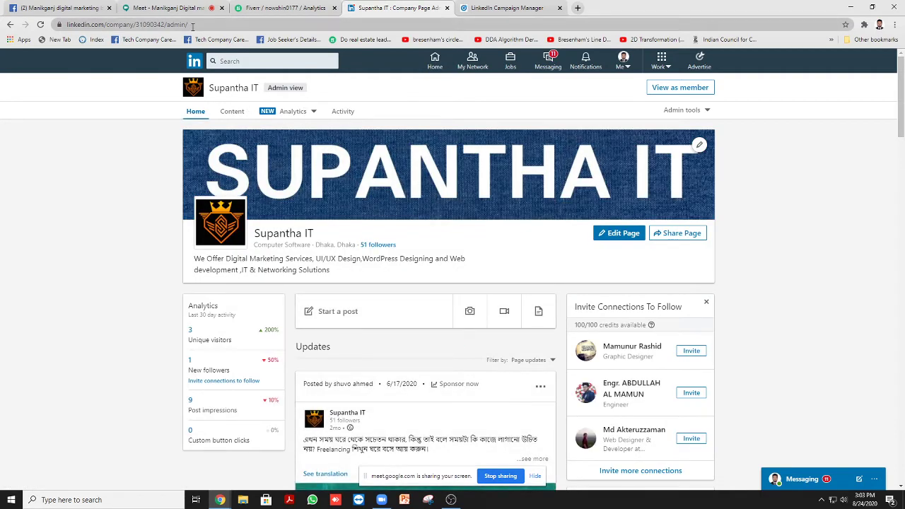
Copy the Supantha IT page's URL and use it to associate the page with the new ad account.
{"action": "left_click_drag", "start_coordinate": [195, 24], "coordinate": [66, 25]}
{"action": "key", "text": "ctrl+c"}
{"action": "left_click", "coordinate": [468, 8]}
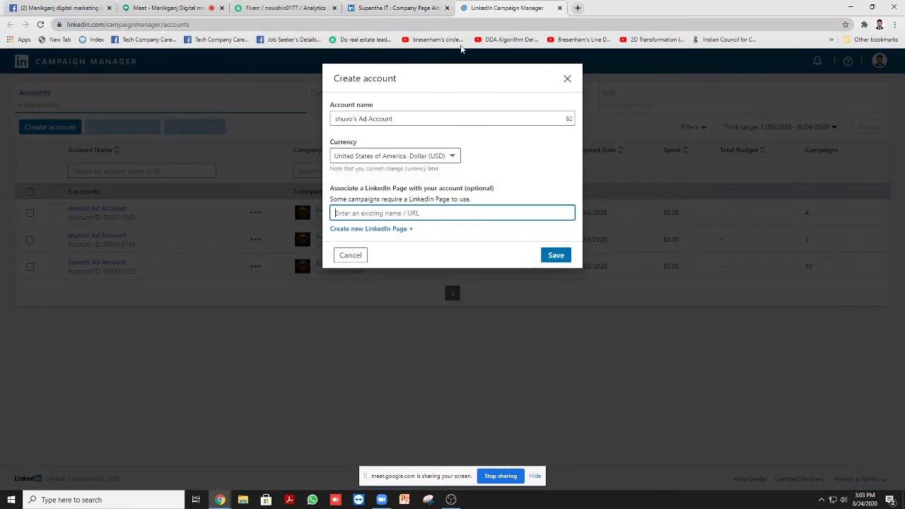
{"action": "key", "text": "ctrl+v"}
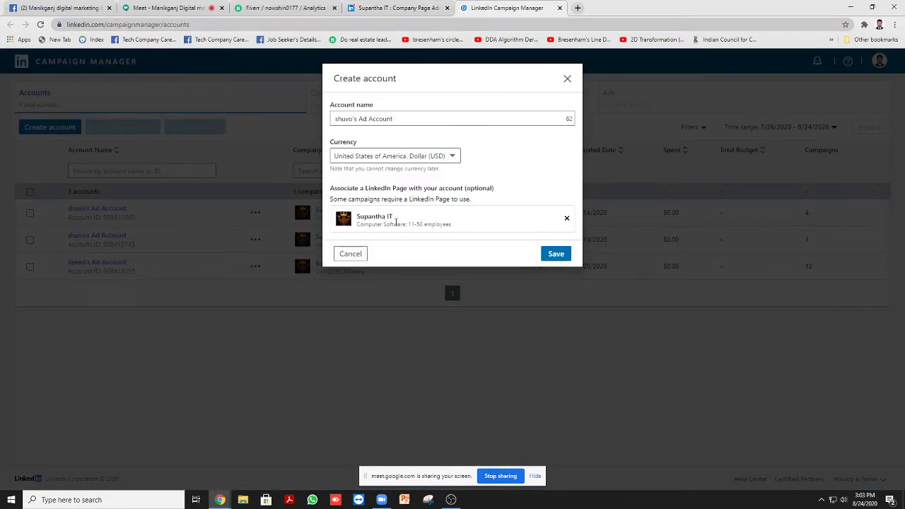
Remove the associated page, search for "supantha it" by name and associate the Supantha IT company page.
{"action": "left_click", "coordinate": [566, 219]}
{"action": "type", "text": "supantha i"}
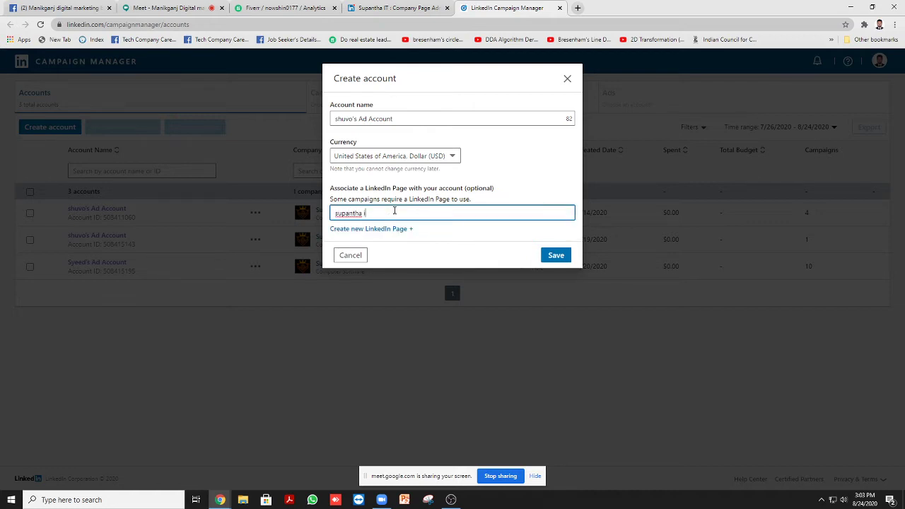
{"action": "type", "text": "t"}
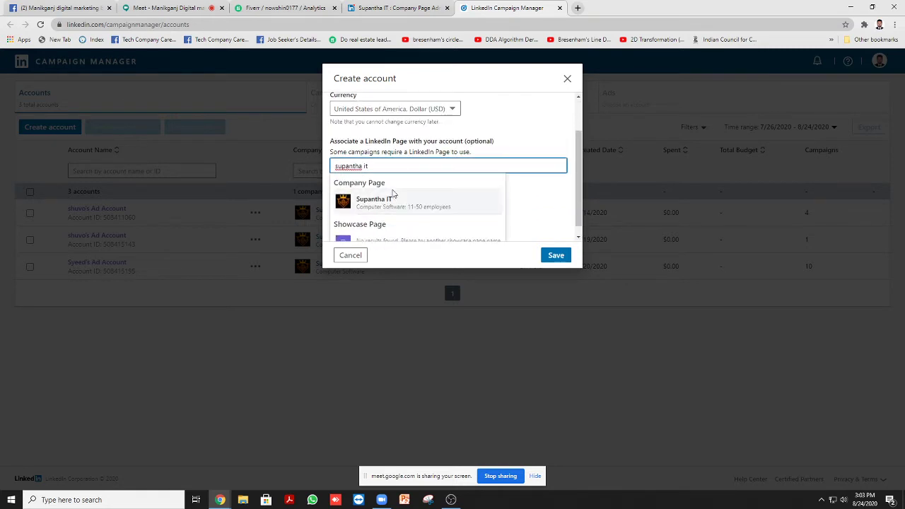
{"action": "left_click", "coordinate": [398, 204]}
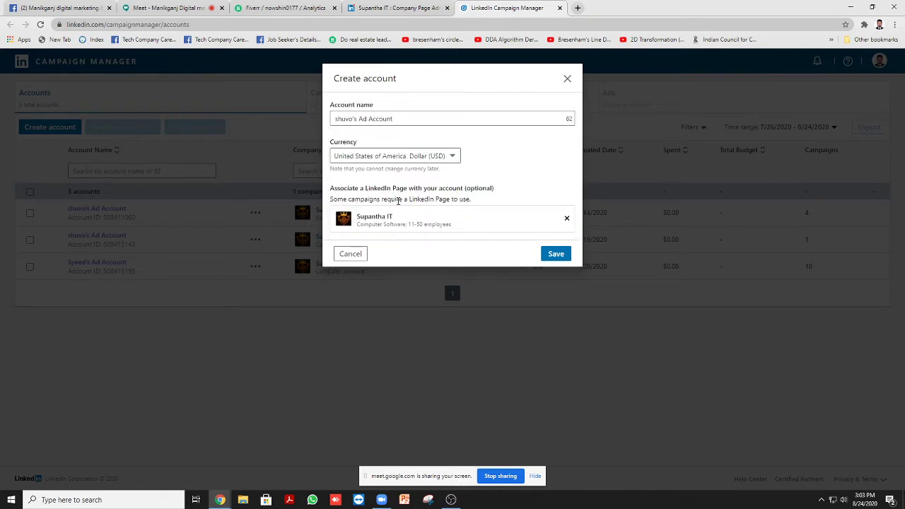
Clear the associated LinkedIn Page and close the new ad account form without saving.
{"action": "left_click", "coordinate": [566, 218]}
{"action": "left_click", "coordinate": [440, 215]}
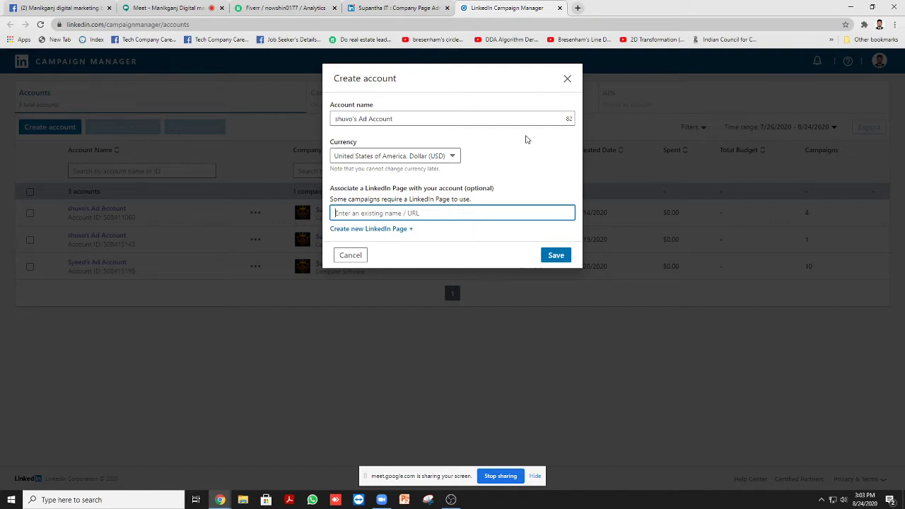
{"action": "left_click", "coordinate": [567, 79]}
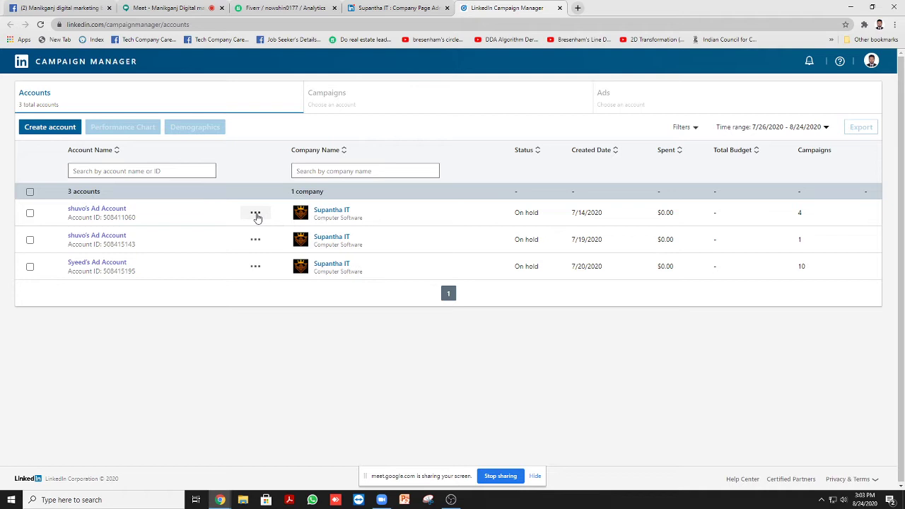
Open the first listed ad account's details for editing, save them and go to the account's campaign groups.
{"action": "left_click", "coordinate": [255, 212]}
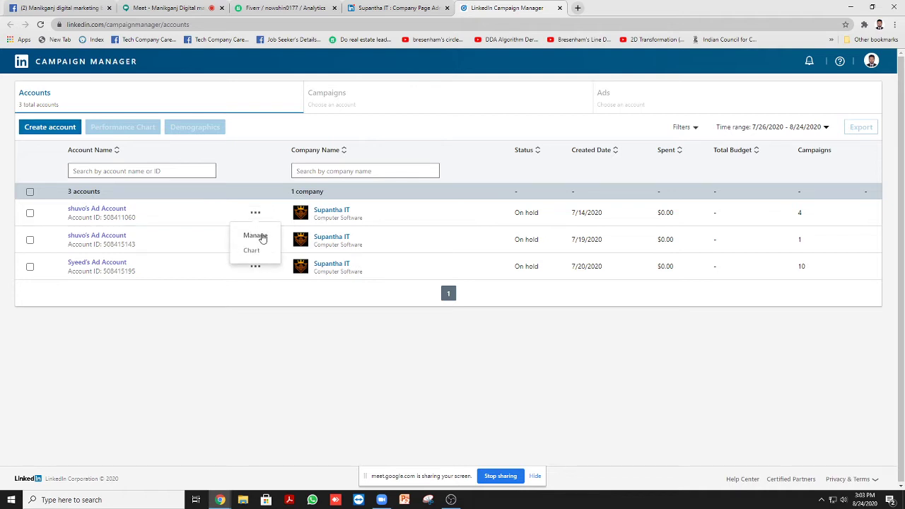
{"action": "left_click", "coordinate": [255, 236]}
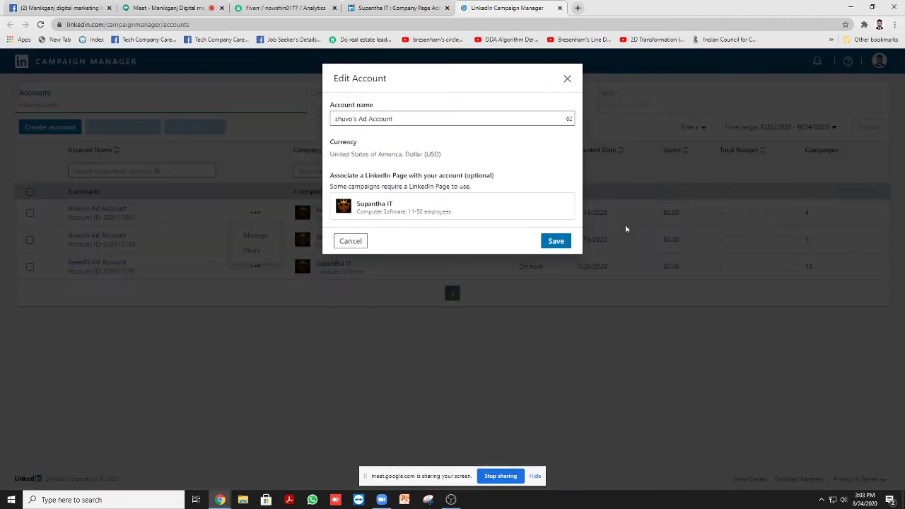
{"action": "left_click", "coordinate": [556, 247]}
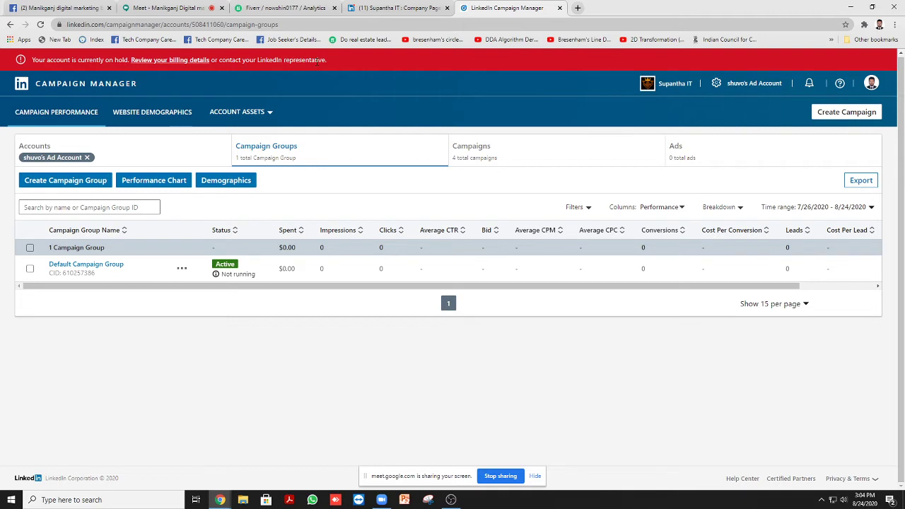
Create a new campaign in the Default Campaign Group with Lead generation as its objective.
{"action": "left_click_drag", "start_coordinate": [327, 59], "coordinate": [219, 59]}
{"action": "left_click", "coordinate": [480, 96]}
{"action": "left_click", "coordinate": [862, 113]}
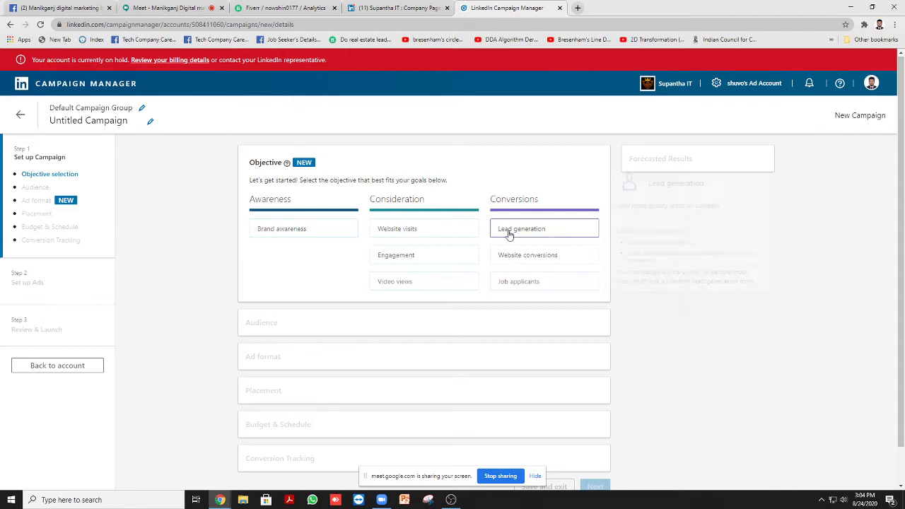
{"action": "scroll", "coordinate": [357, 153], "scroll_direction": "down", "scroll_amount": 1}
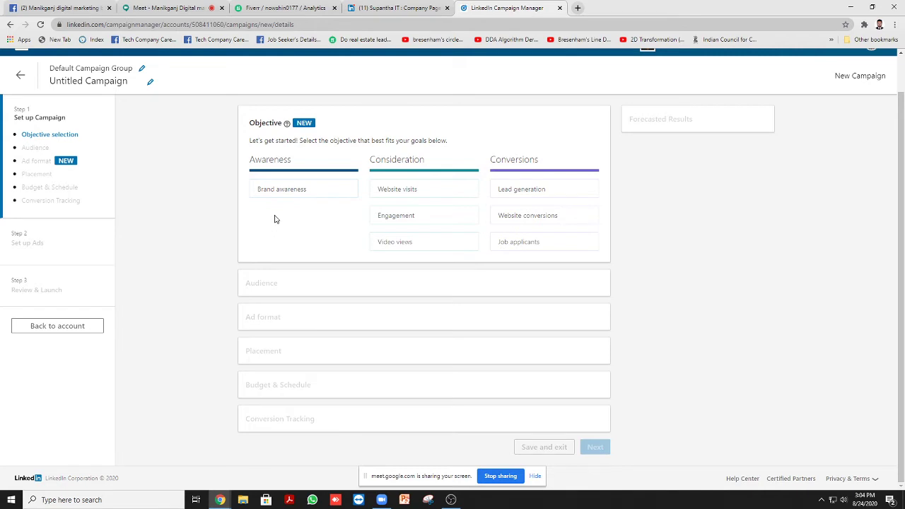
{"action": "scroll", "coordinate": [275, 219], "scroll_direction": "up", "scroll_amount": 1}
{"action": "scroll", "coordinate": [276, 221], "scroll_direction": "down", "scroll_amount": 1}
{"action": "mouse_move", "coordinate": [549, 189]}
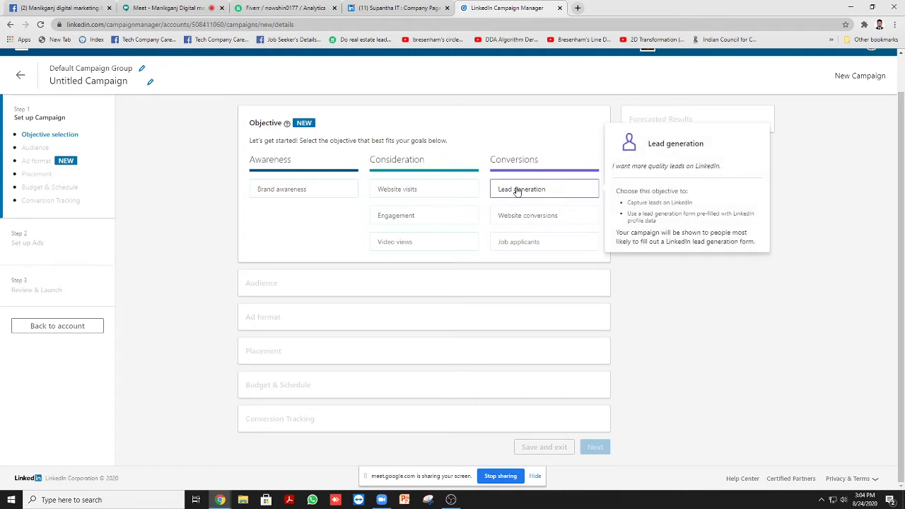
{"action": "left_click", "coordinate": [518, 192]}
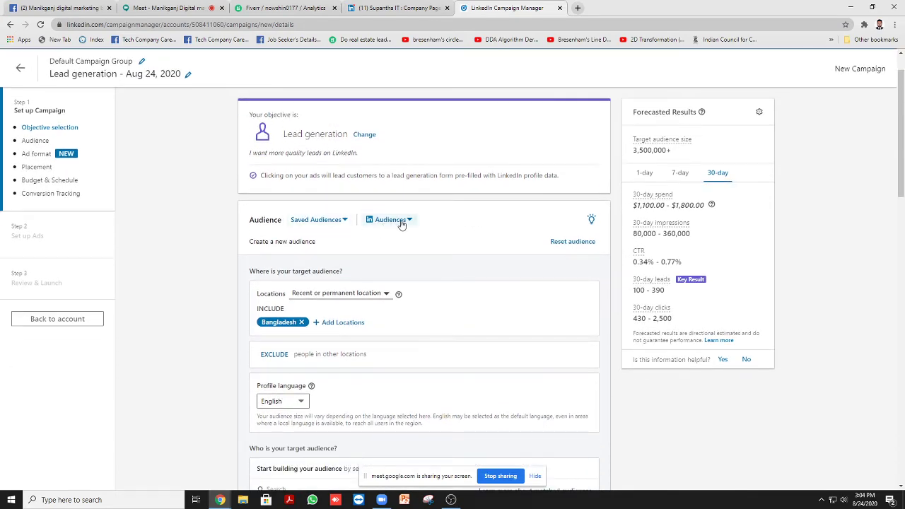
Check the saved audiences, and open the full list of LinkedIn audience templates to browse its first page.
{"action": "left_click", "coordinate": [311, 224]}
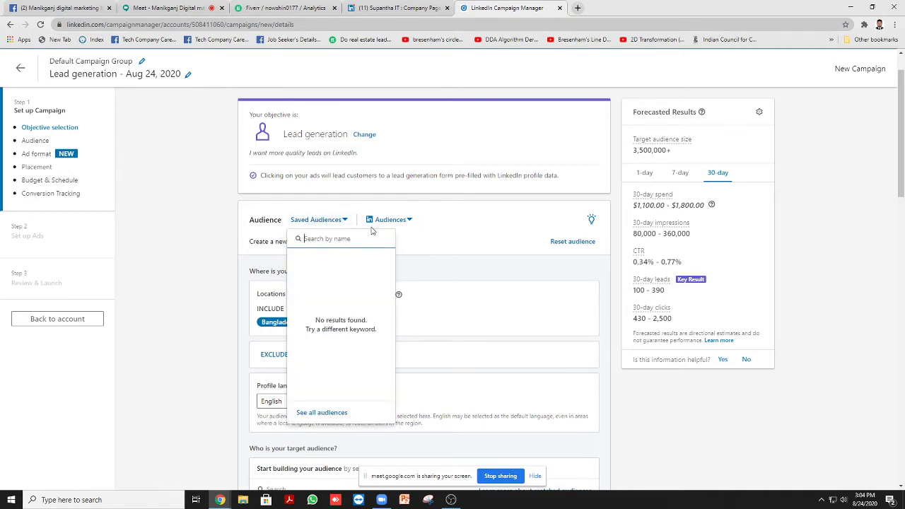
{"action": "left_click", "coordinate": [230, 249]}
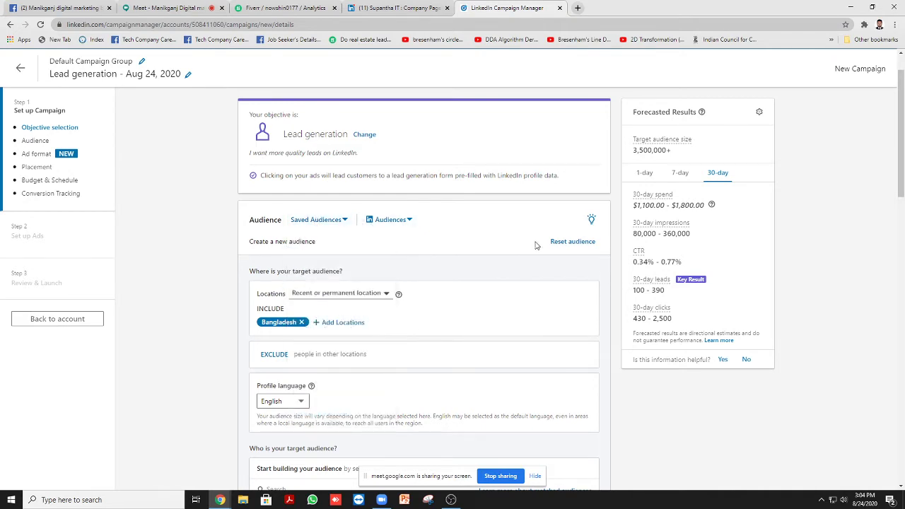
{"action": "left_click", "coordinate": [407, 220]}
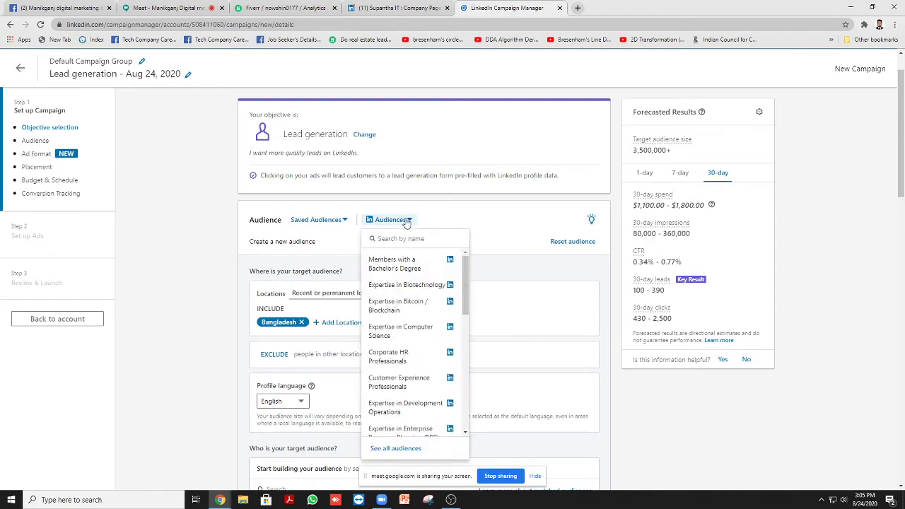
{"action": "left_click", "coordinate": [396, 448]}
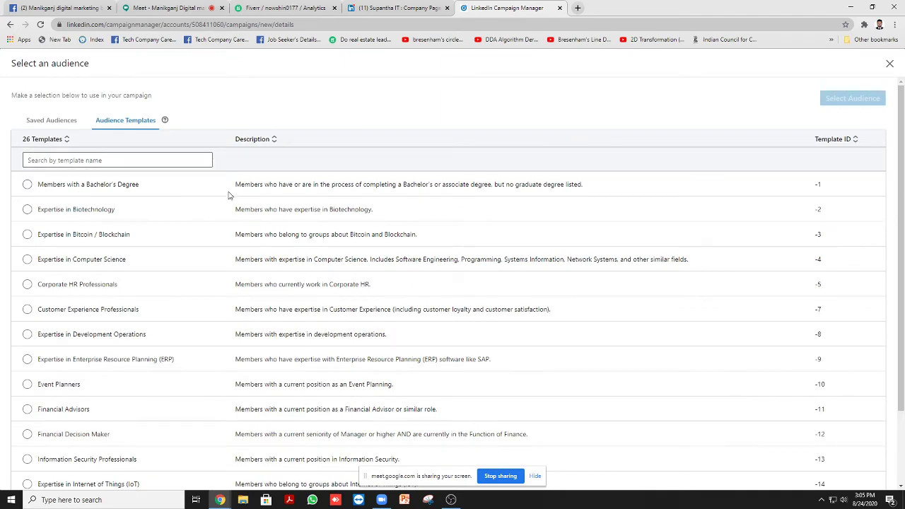
{"action": "scroll", "coordinate": [211, 212], "scroll_direction": "down", "scroll_amount": 1}
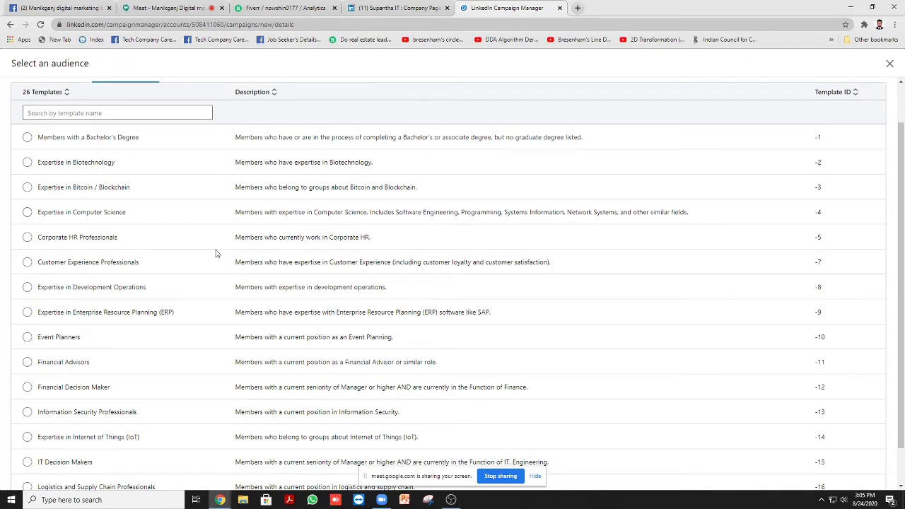
{"action": "scroll", "coordinate": [214, 253], "scroll_direction": "down", "scroll_amount": 1}
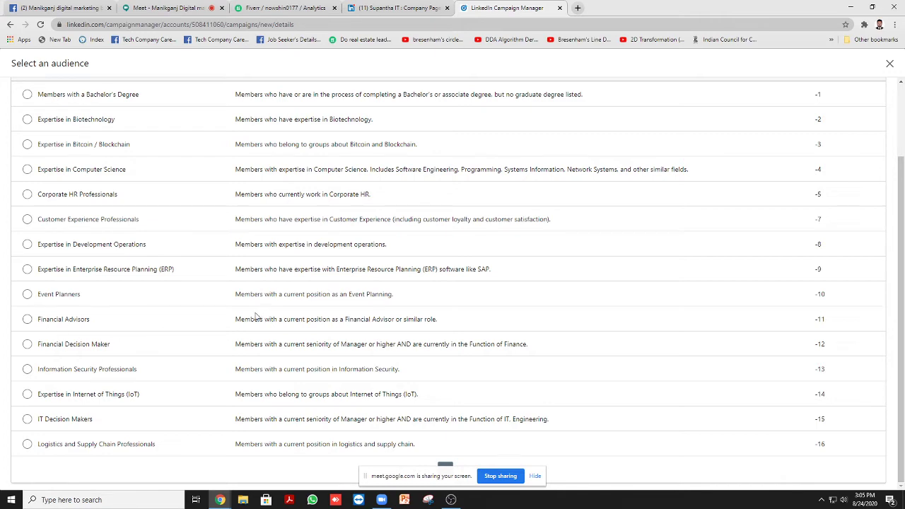
View the account owner's LinkedIn profile headline, return to the audience templates in Campaign Manager and hide the screen-sharing notice.
{"action": "left_click", "coordinate": [421, 8]}
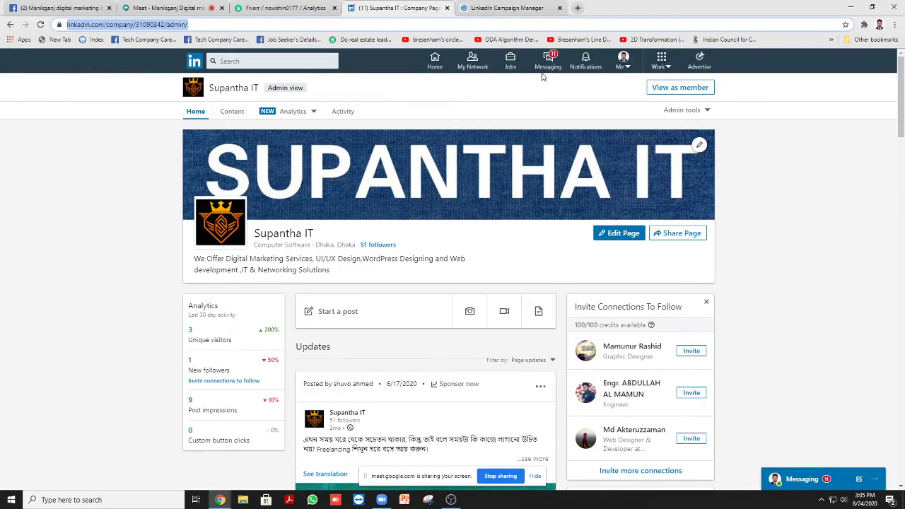
{"action": "left_click", "coordinate": [620, 65]}
{"action": "left_click", "coordinate": [578, 129]}
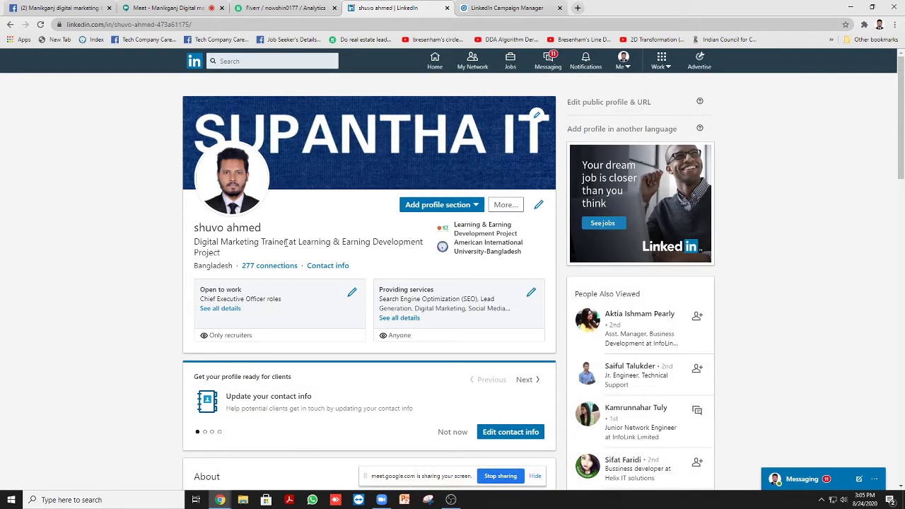
{"action": "left_click", "coordinate": [495, 8]}
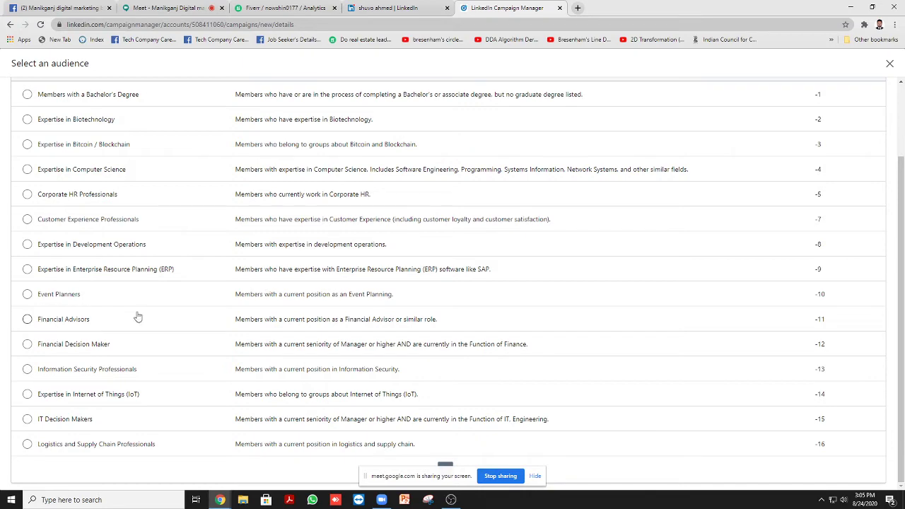
{"action": "left_click", "coordinate": [394, 7]}
{"action": "left_click", "coordinate": [498, 8]}
{"action": "left_click", "coordinate": [535, 476]}
Apply the Mortgage Professionals audience template from the second page of templates, replacing the existing targeting selections.
{"action": "scroll", "coordinate": [243, 398], "scroll_direction": "up", "scroll_amount": 2}
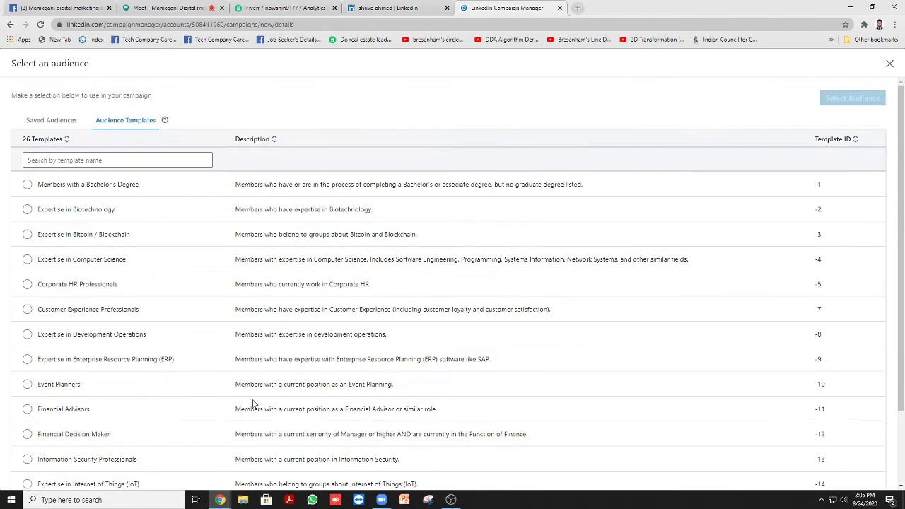
{"action": "scroll", "coordinate": [251, 403], "scroll_direction": "down", "scroll_amount": 2}
{"action": "left_click", "coordinate": [462, 470]}
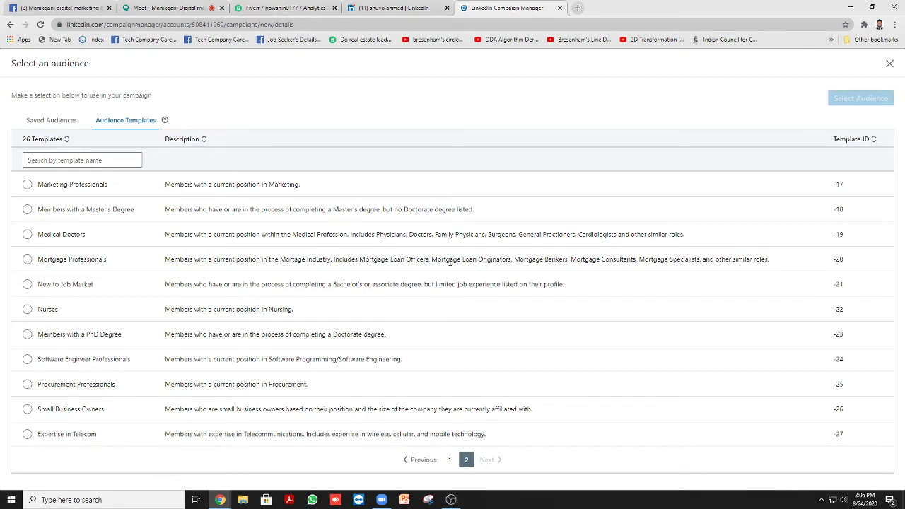
{"action": "left_click_drag", "start_coordinate": [469, 260], "coordinate": [761, 260]}
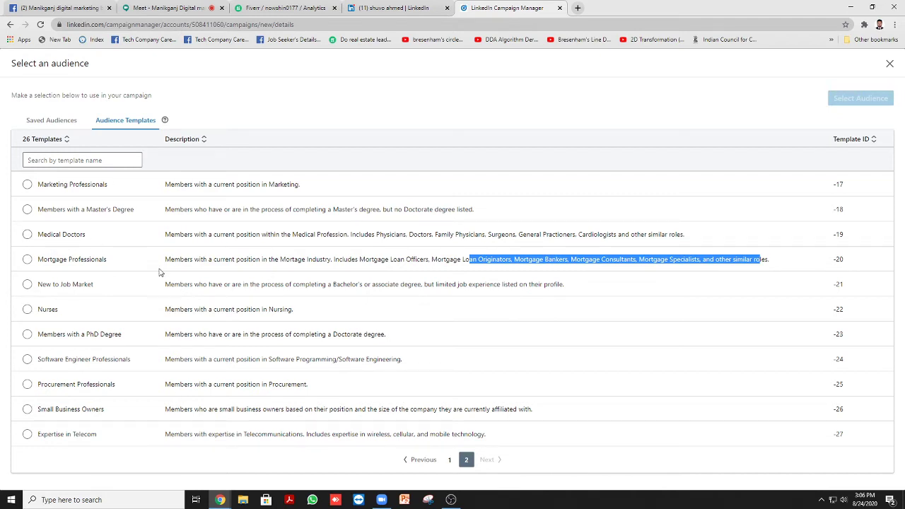
{"action": "left_click", "coordinate": [28, 260]}
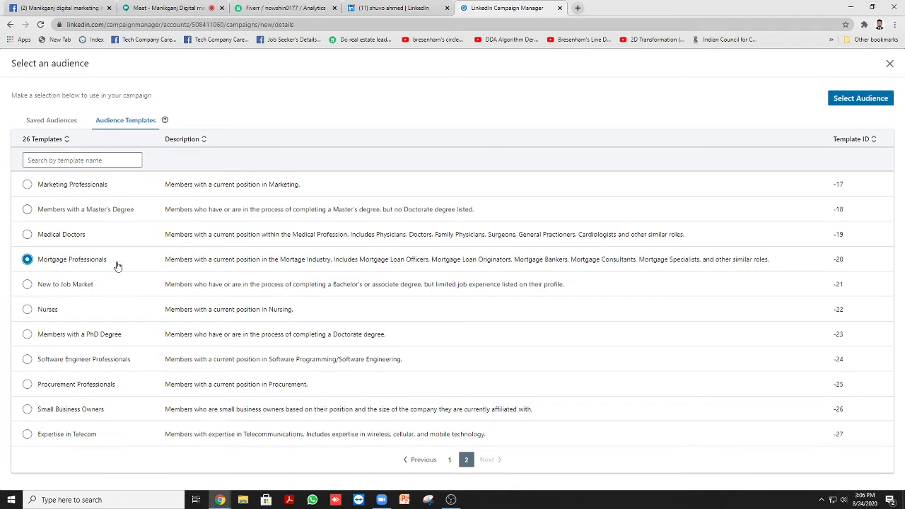
{"action": "left_click", "coordinate": [865, 99]}
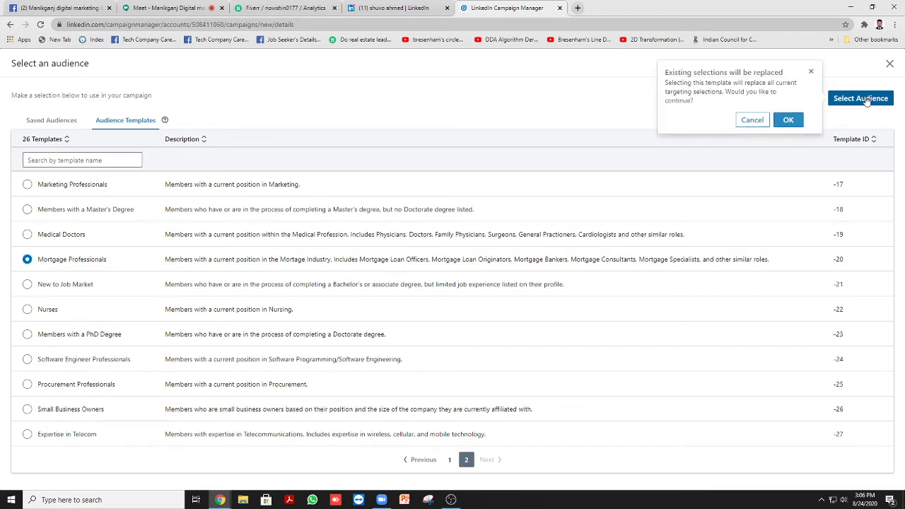
{"action": "left_click", "coordinate": [788, 120]}
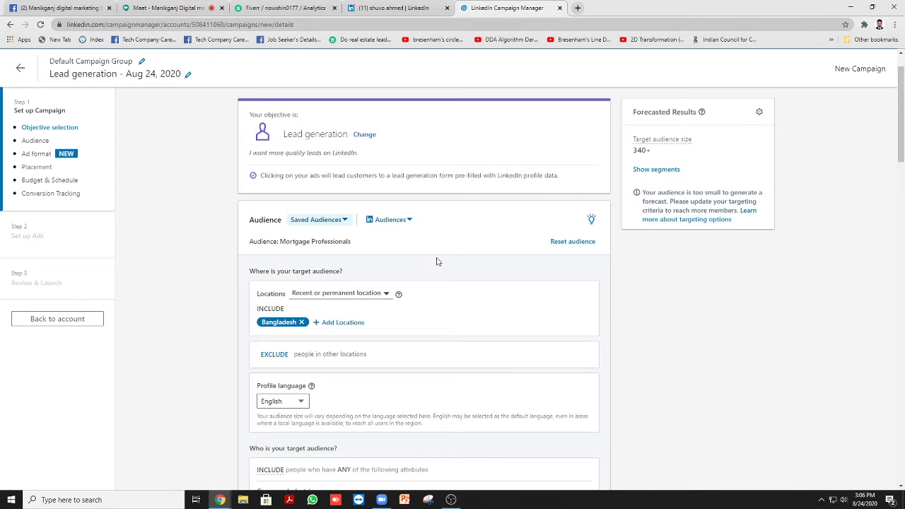
Review the job titles and company industries supplied by the audience template, checking the Google Meet call in between.
{"action": "scroll", "coordinate": [434, 261], "scroll_direction": "down", "scroll_amount": 10}
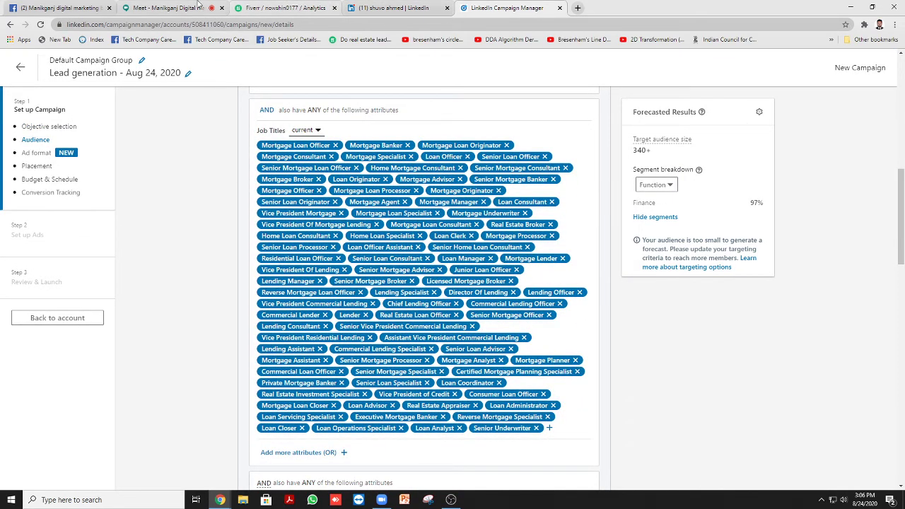
{"action": "left_click", "coordinate": [170, 8]}
{"action": "left_click", "coordinate": [546, 296]}
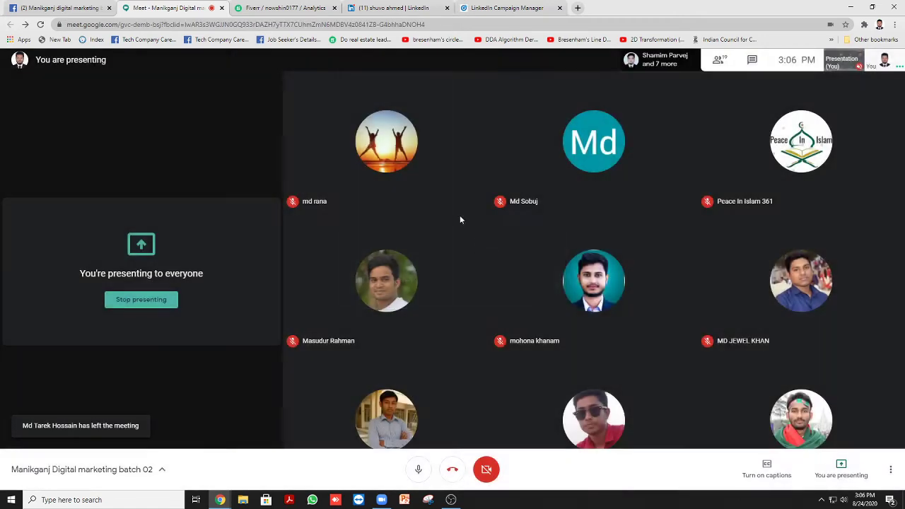
{"action": "left_click", "coordinate": [507, 8]}
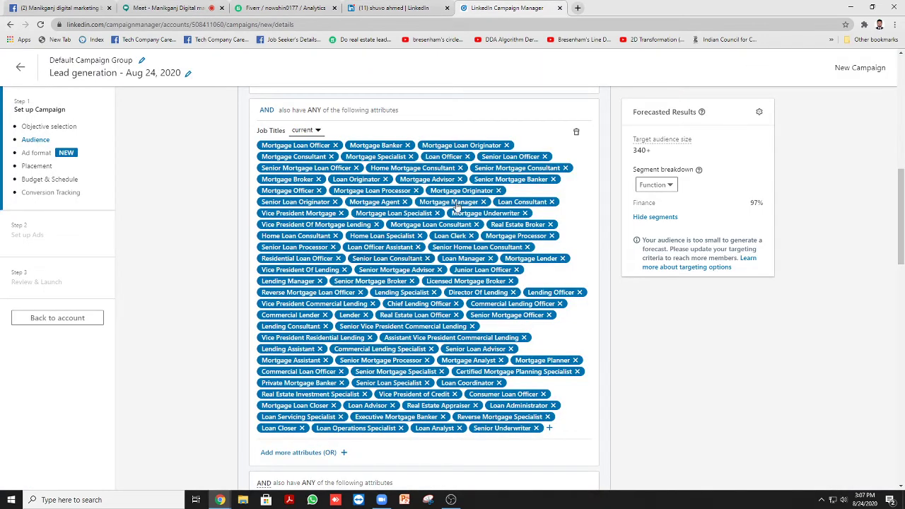
{"action": "scroll", "coordinate": [394, 245], "scroll_direction": "down", "scroll_amount": 1}
{"action": "scroll", "coordinate": [395, 246], "scroll_direction": "down", "scroll_amount": 1}
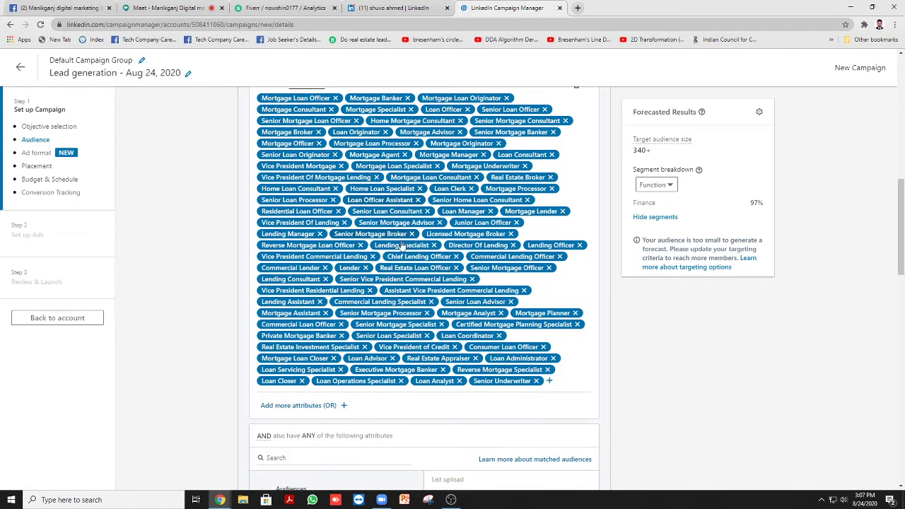
{"action": "scroll", "coordinate": [403, 254], "scroll_direction": "up", "scroll_amount": 4}
{"action": "scroll", "coordinate": [424, 275], "scroll_direction": "up", "scroll_amount": 2}
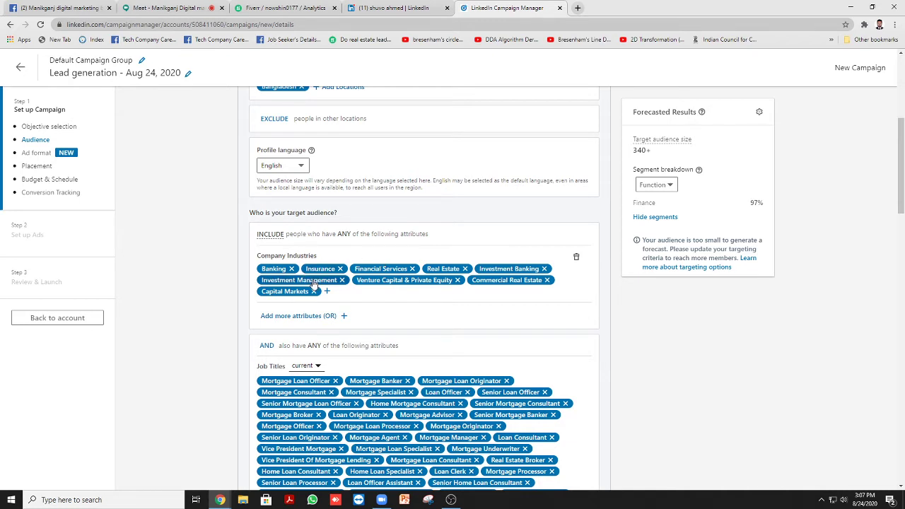
Remove Banking, Insurance, Financial Services, Investment Banking, Investment Management, Venture Capital & Private Equity and Capital Markets from the targeted company industries.
{"action": "left_click", "coordinate": [291, 269]}
{"action": "left_click", "coordinate": [296, 269]}
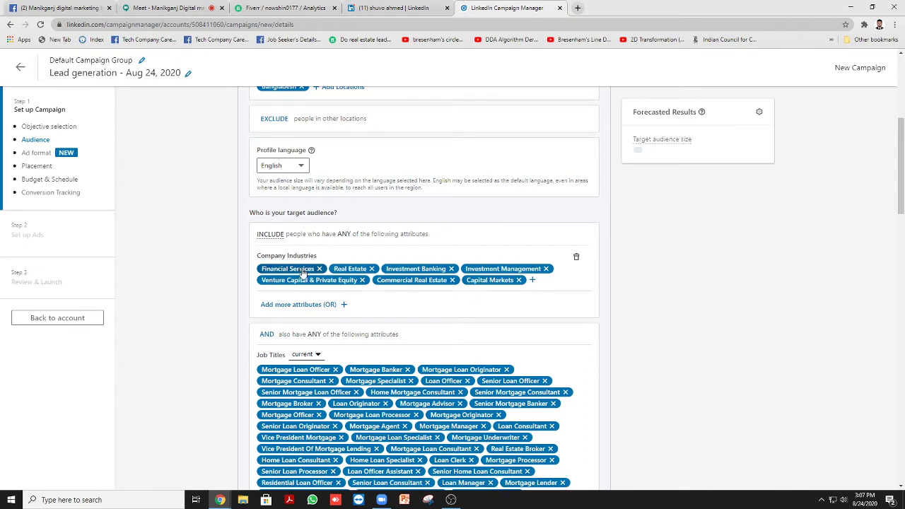
{"action": "left_click", "coordinate": [319, 269]}
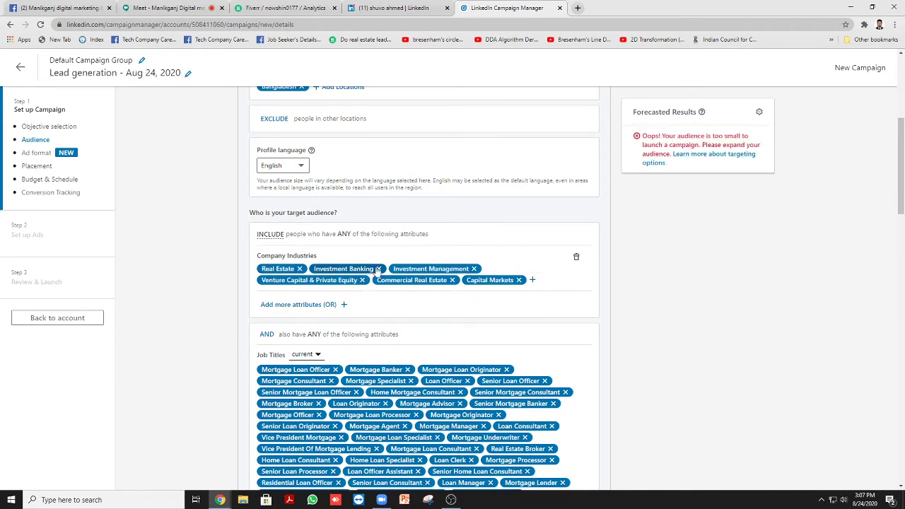
{"action": "left_click", "coordinate": [379, 270]}
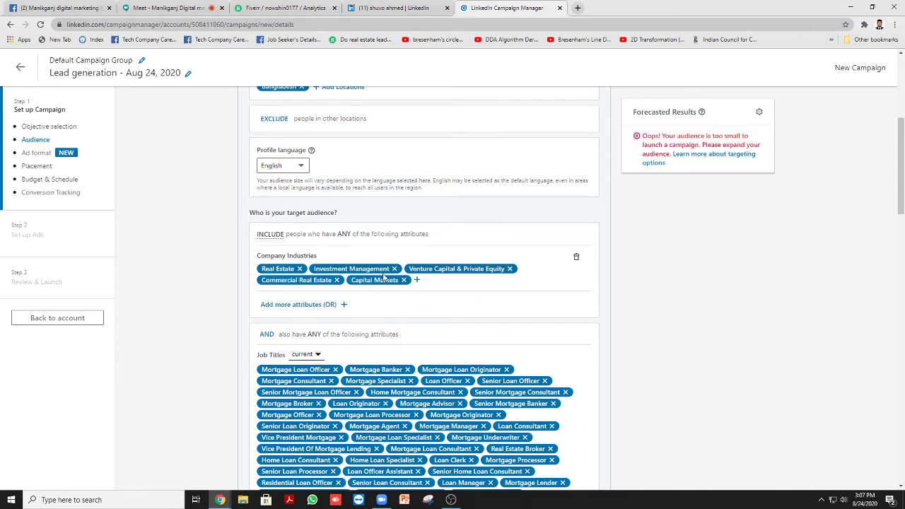
{"action": "left_click", "coordinate": [395, 271]}
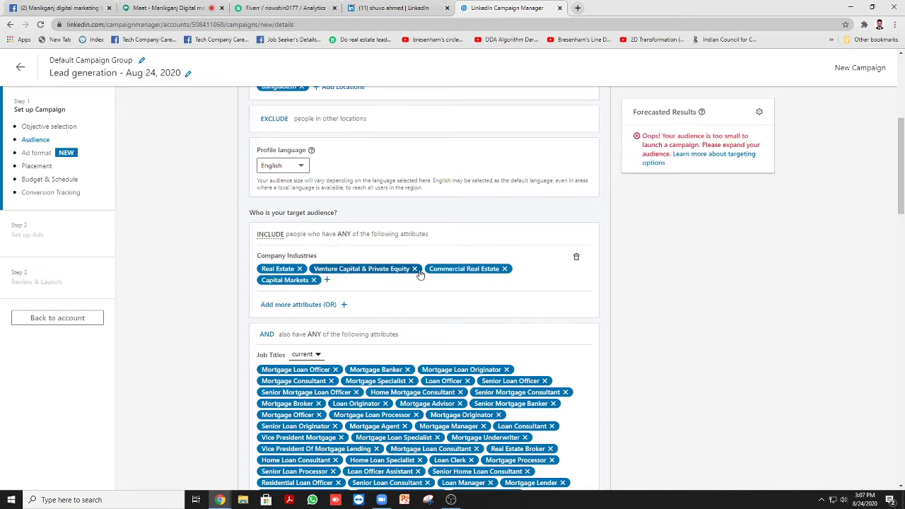
{"action": "left_click", "coordinate": [415, 269]}
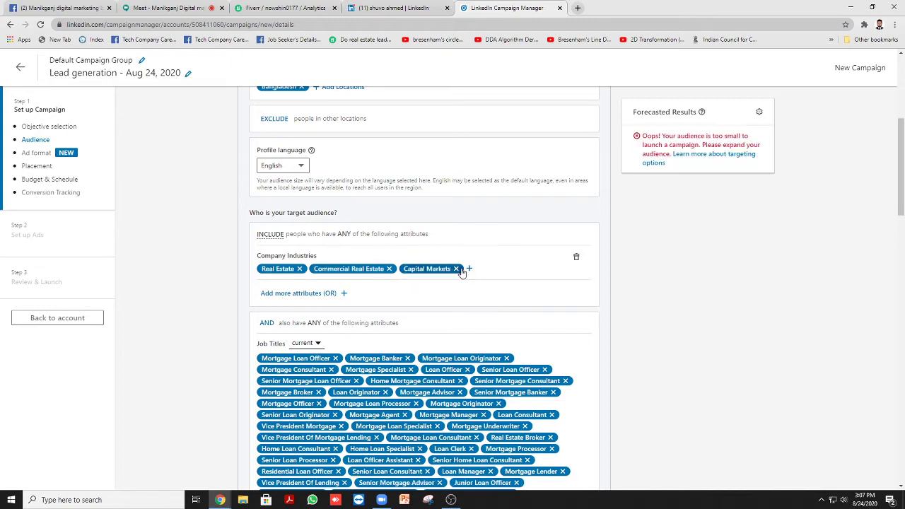
{"action": "left_click", "coordinate": [456, 269]}
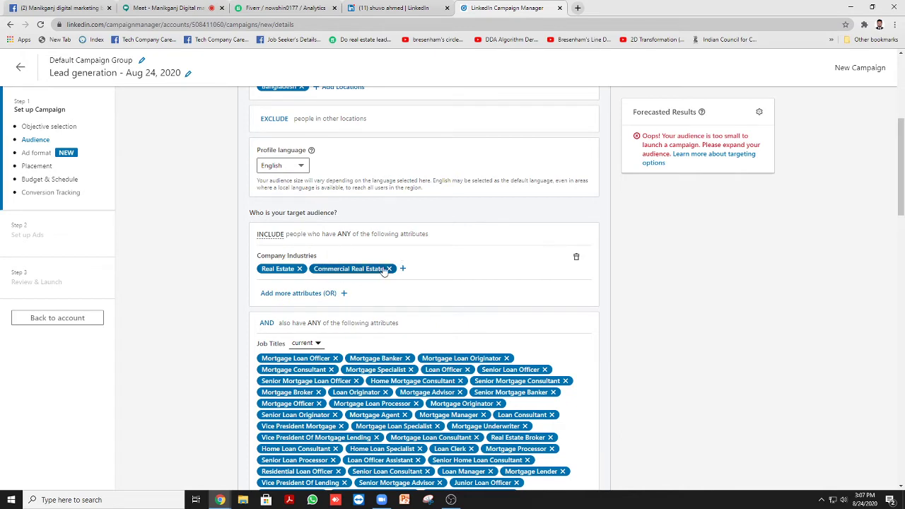
Examine the website retargeting options and the website audience creation form for the included attributes, and cancel without creating an audience.
{"action": "left_click", "coordinate": [340, 294]}
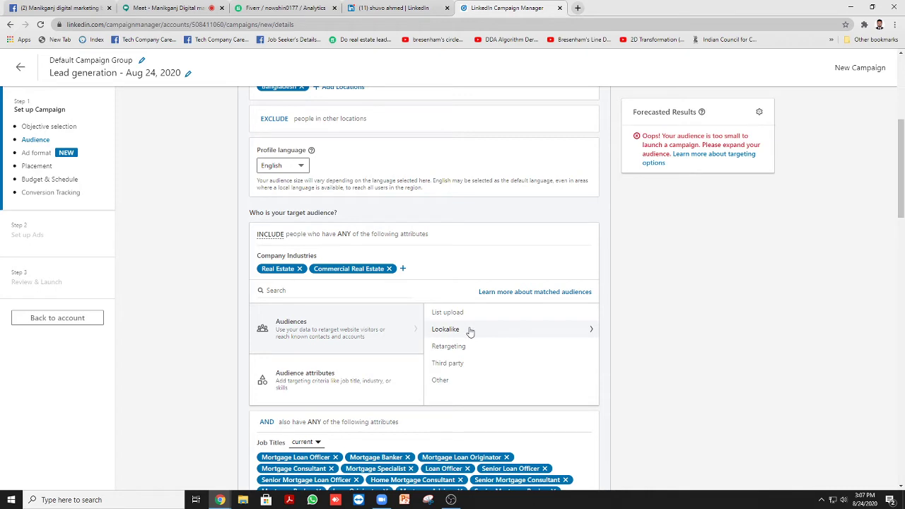
{"action": "left_click", "coordinate": [452, 346]}
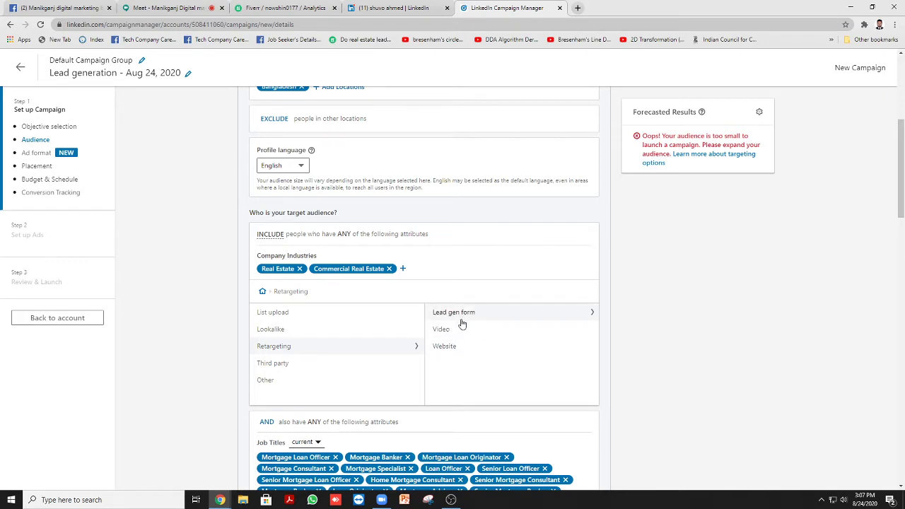
{"action": "left_click", "coordinate": [460, 346]}
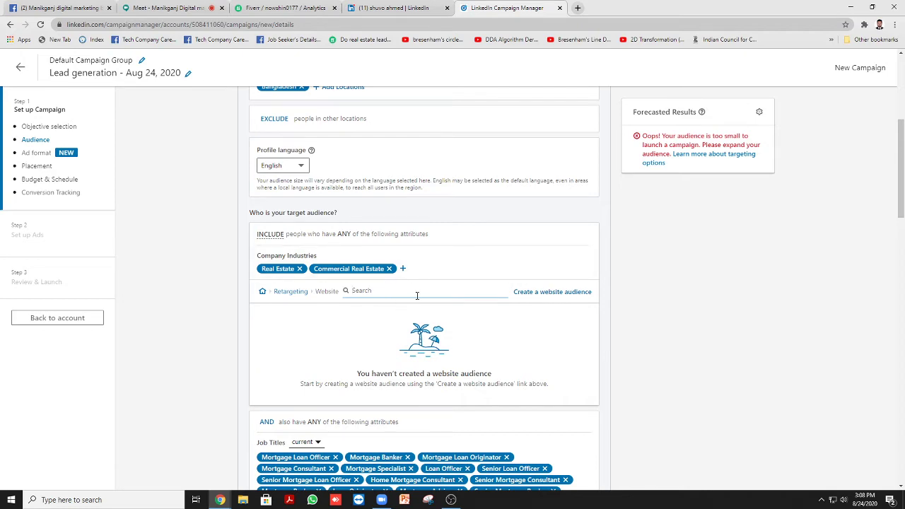
{"action": "left_click", "coordinate": [546, 292]}
{"action": "left_click", "coordinate": [314, 192]}
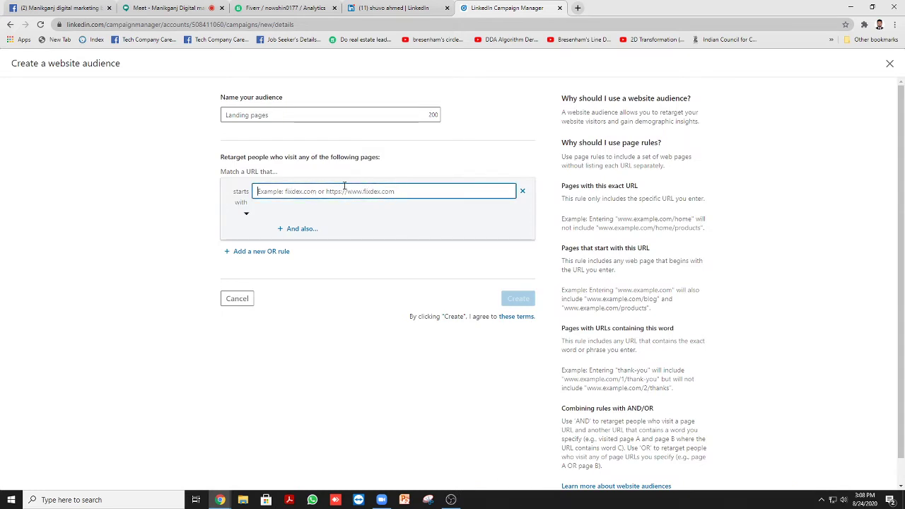
{"action": "left_click", "coordinate": [255, 116]}
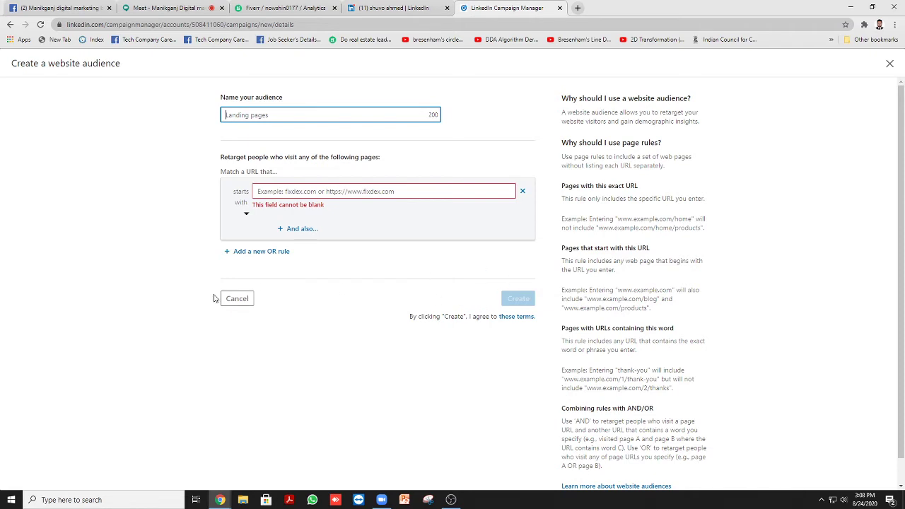
{"action": "left_click", "coordinate": [237, 308]}
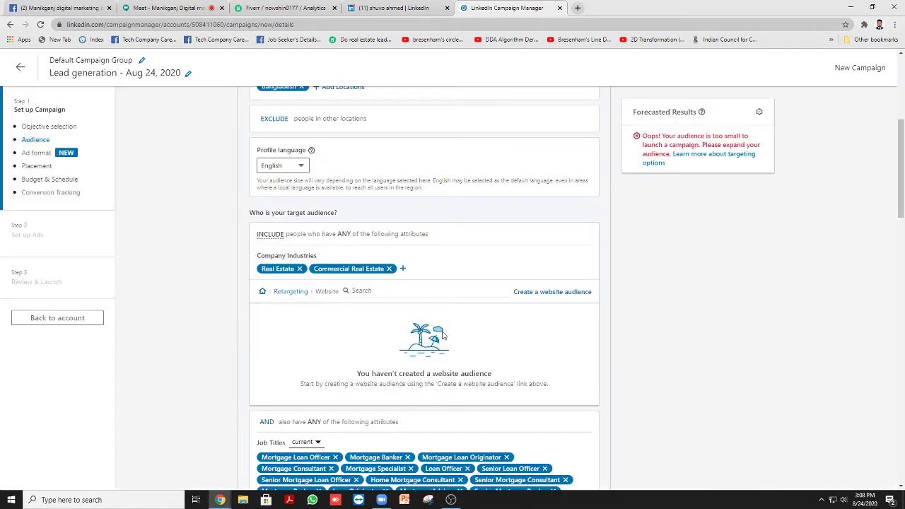
{"action": "left_click", "coordinate": [263, 293]}
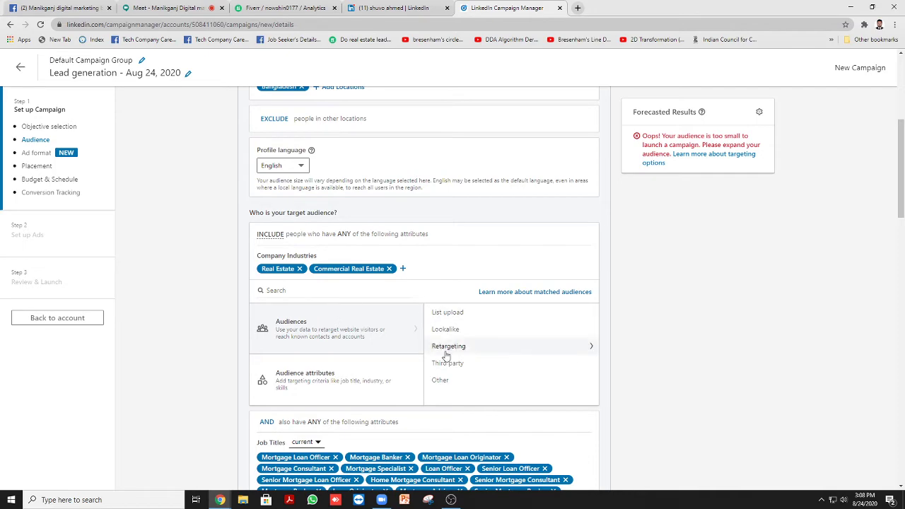
Show the audience attribute categories available for adding more targeting criteria alongside the company industries.
{"action": "scroll", "coordinate": [387, 283], "scroll_direction": "down", "scroll_amount": 1}
{"action": "scroll", "coordinate": [386, 282], "scroll_direction": "down", "scroll_amount": 2}
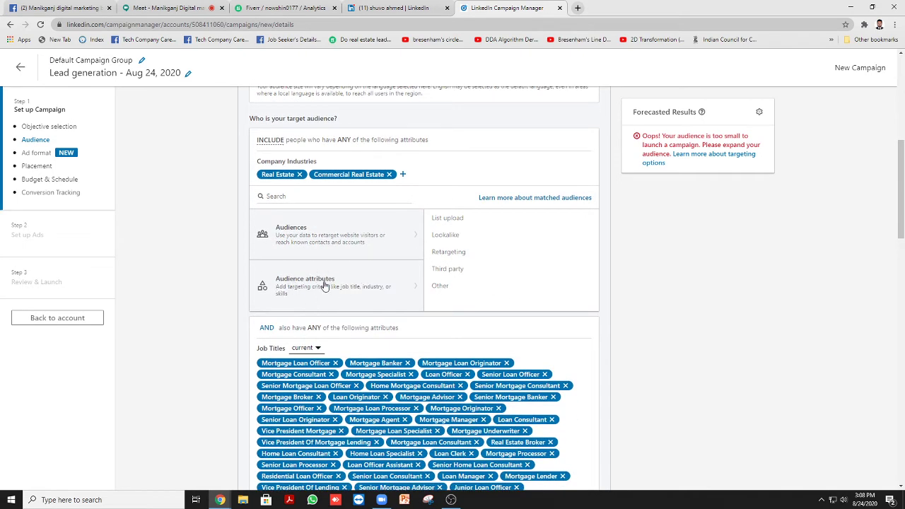
{"action": "left_click", "coordinate": [325, 285]}
{"action": "scroll", "coordinate": [329, 285], "scroll_direction": "up", "scroll_amount": 1}
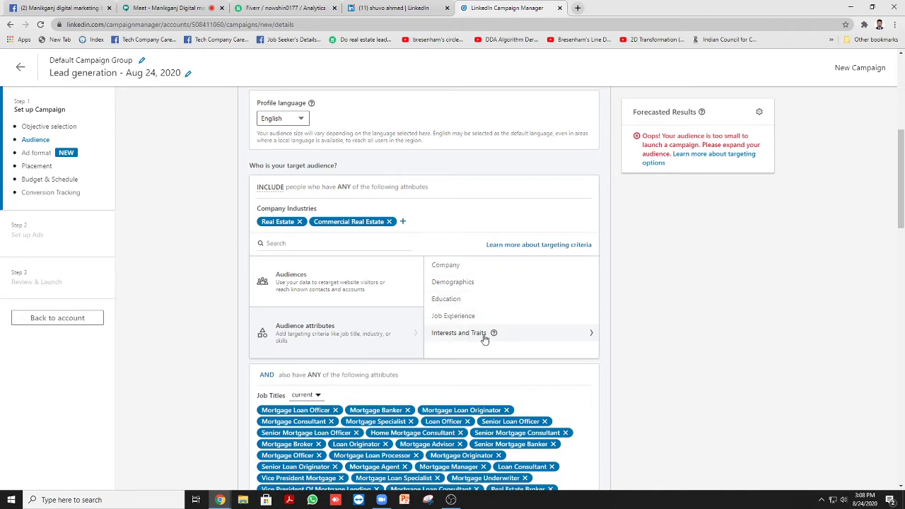
Open Facebook Ads Manager in a new browser tab and switch to the ad account under the client's business.
{"action": "left_click", "coordinate": [576, 8]}
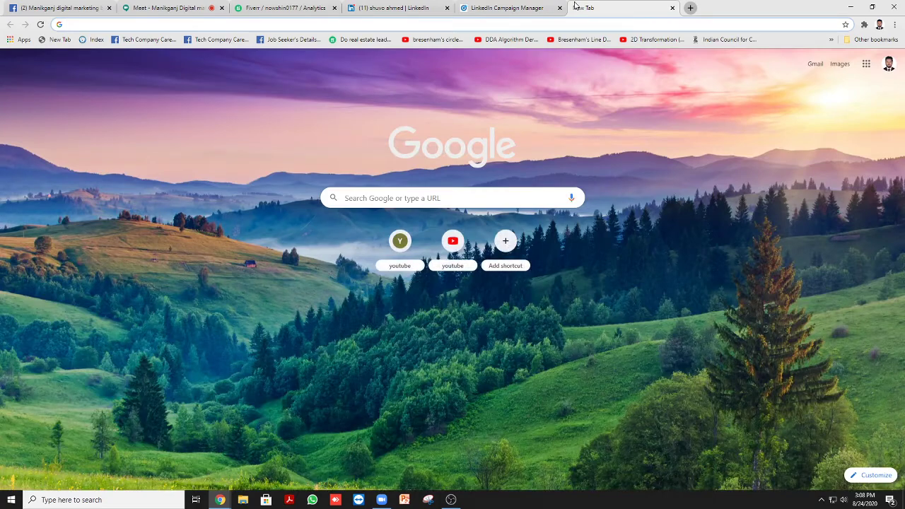
{"action": "type", "text": "fs"}
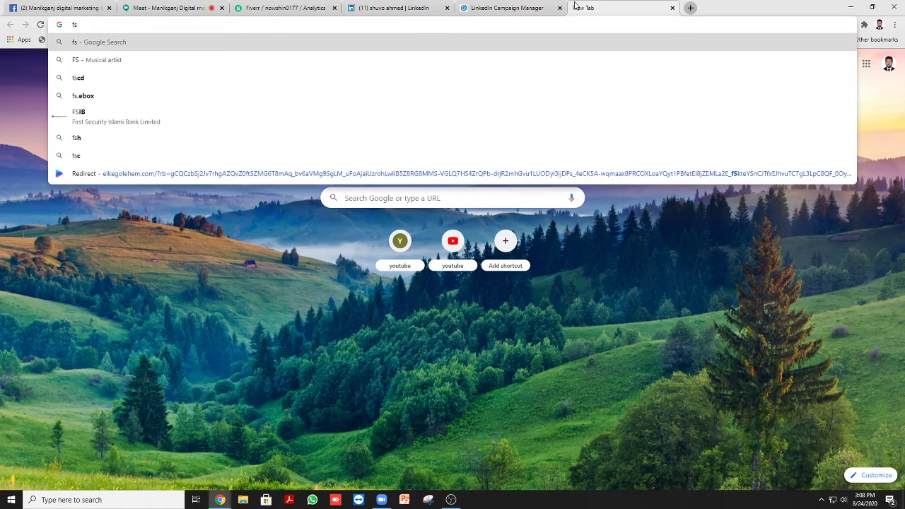
{"action": "key", "text": "BackSpace"}
{"action": "type", "text": "a"}
{"action": "left_click", "coordinate": [259, 110]}
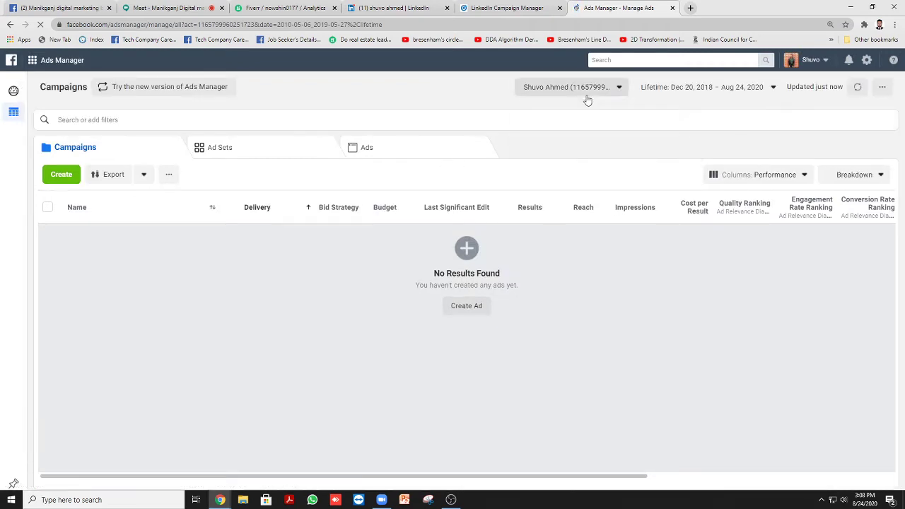
{"action": "scroll", "coordinate": [579, 310], "scroll_direction": "down", "scroll_amount": 2}
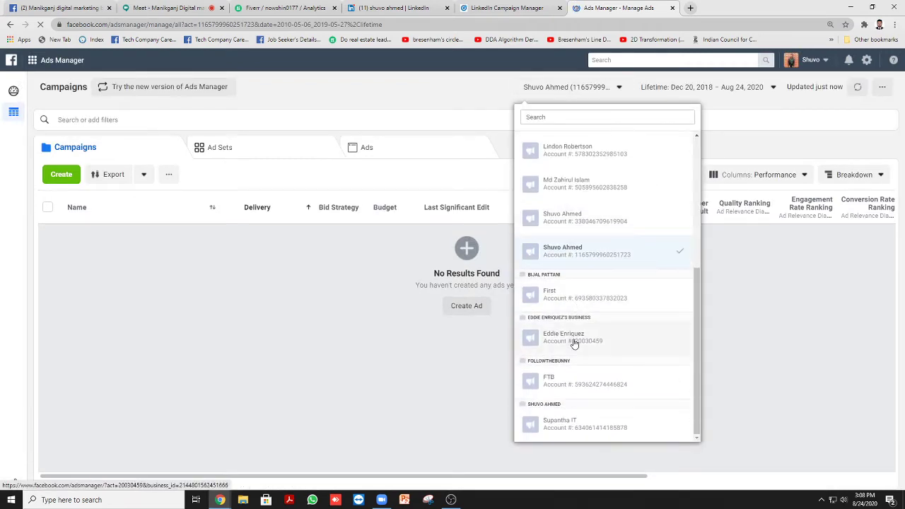
{"action": "left_click", "coordinate": [573, 343]}
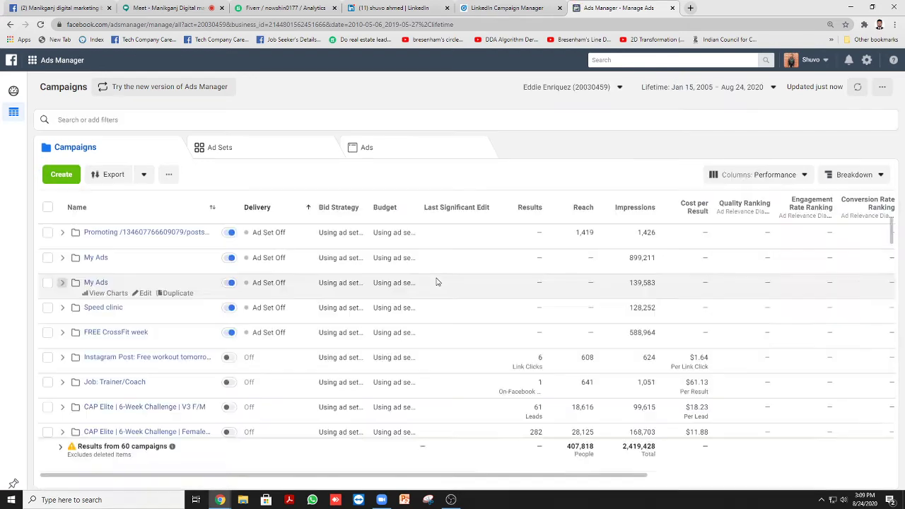
Start over with a new campaign using the Lead generation objective, continue to the ad set and check the selectable Facebook Pages.
{"action": "left_click", "coordinate": [61, 174]}
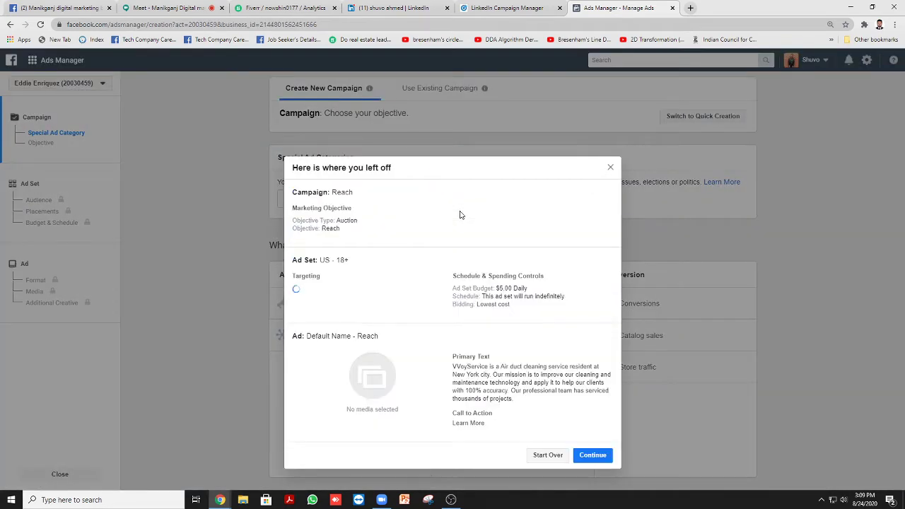
{"action": "left_click", "coordinate": [541, 457]}
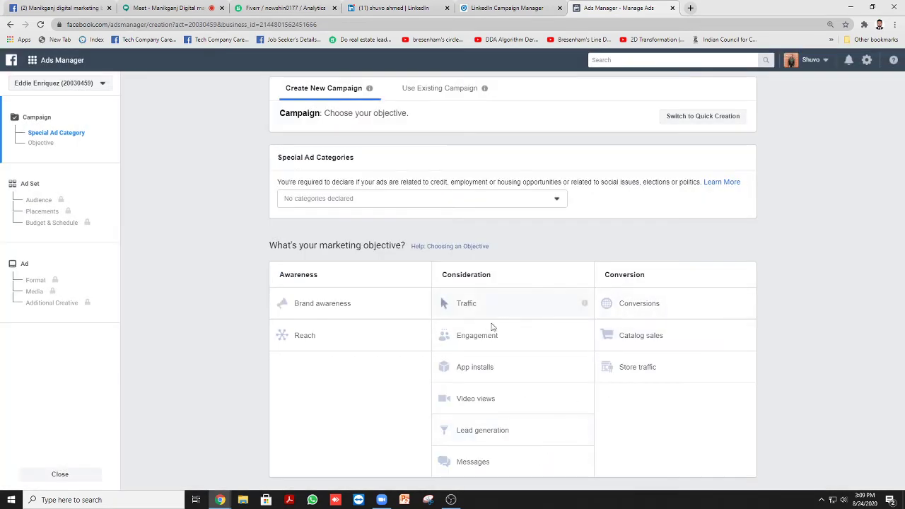
{"action": "left_click", "coordinate": [502, 428]}
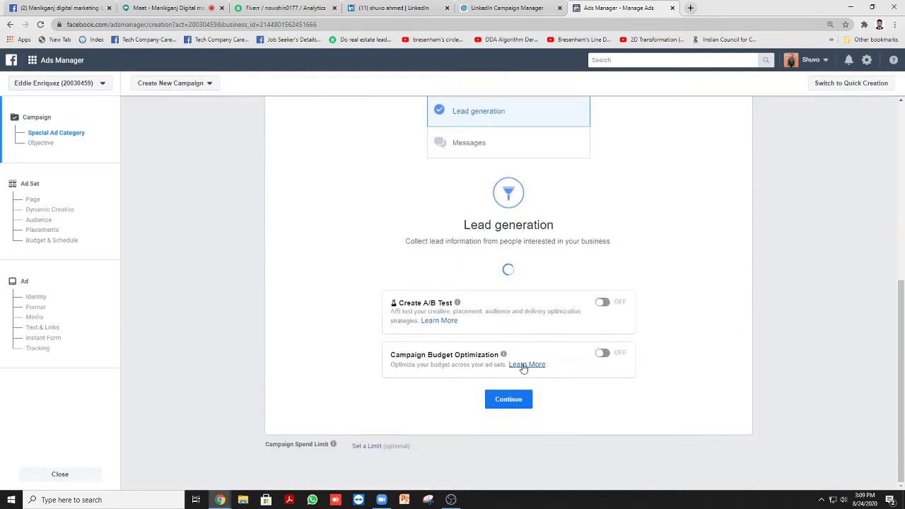
{"action": "left_click", "coordinate": [510, 398]}
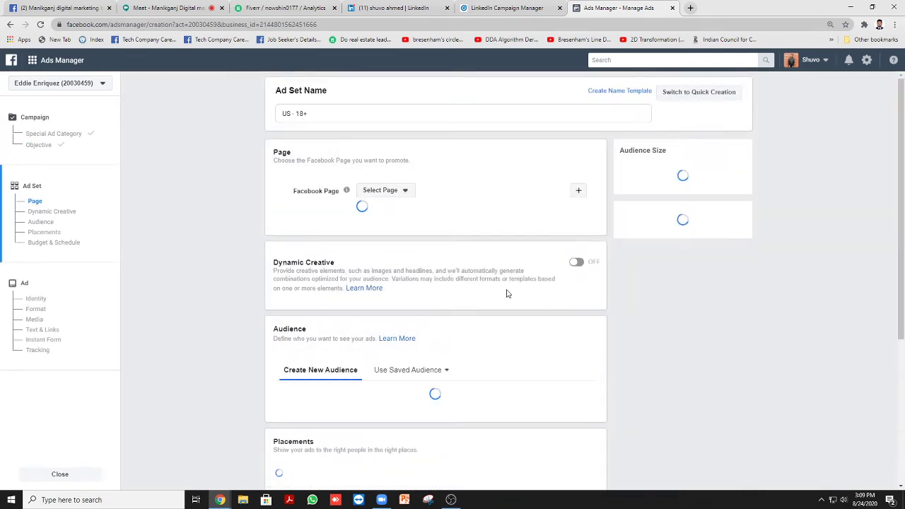
{"action": "left_click", "coordinate": [396, 190]}
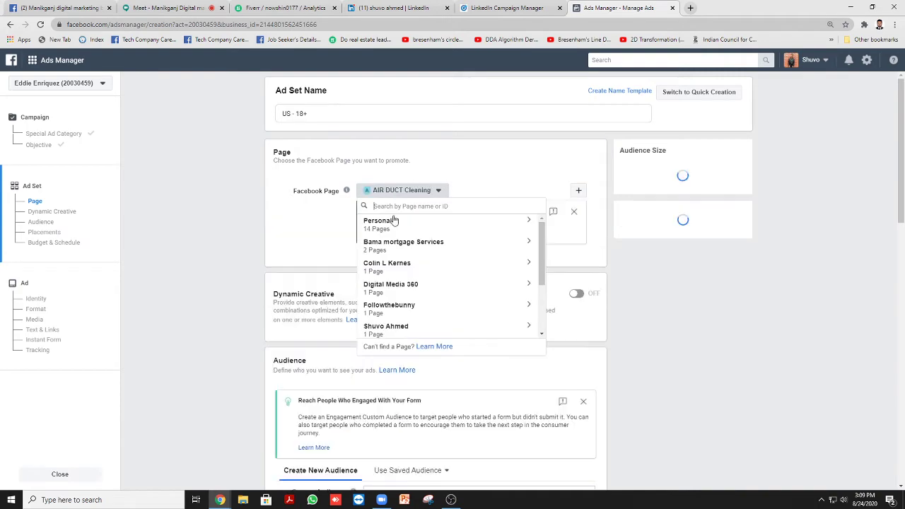
{"action": "left_click", "coordinate": [322, 227]}
Examine the source options for creating a custom audience in the ad set, and cancel without creating one.
{"action": "scroll", "coordinate": [430, 272], "scroll_direction": "down", "scroll_amount": 4}
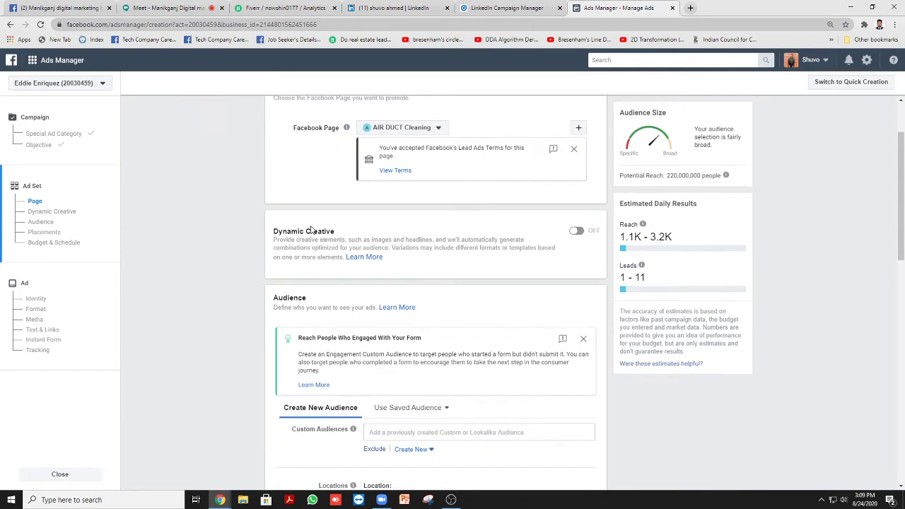
{"action": "left_click", "coordinate": [417, 260]}
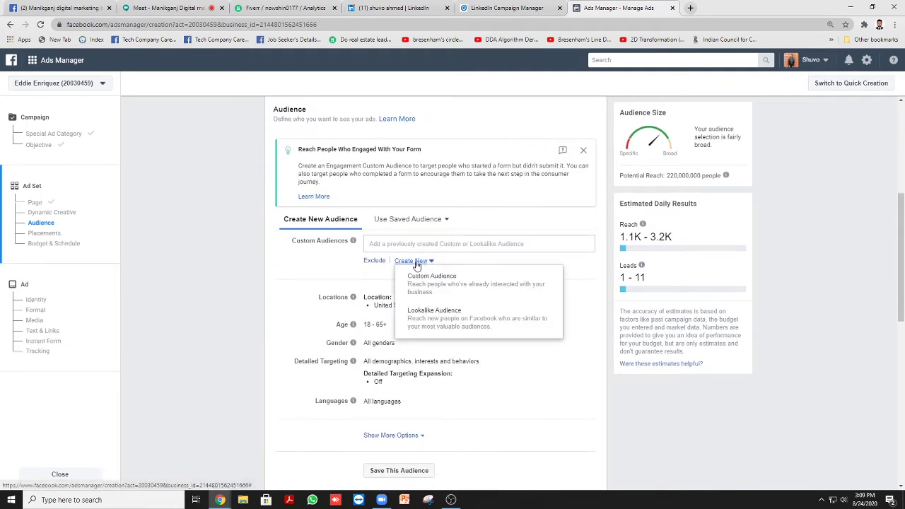
{"action": "left_click", "coordinate": [433, 285]}
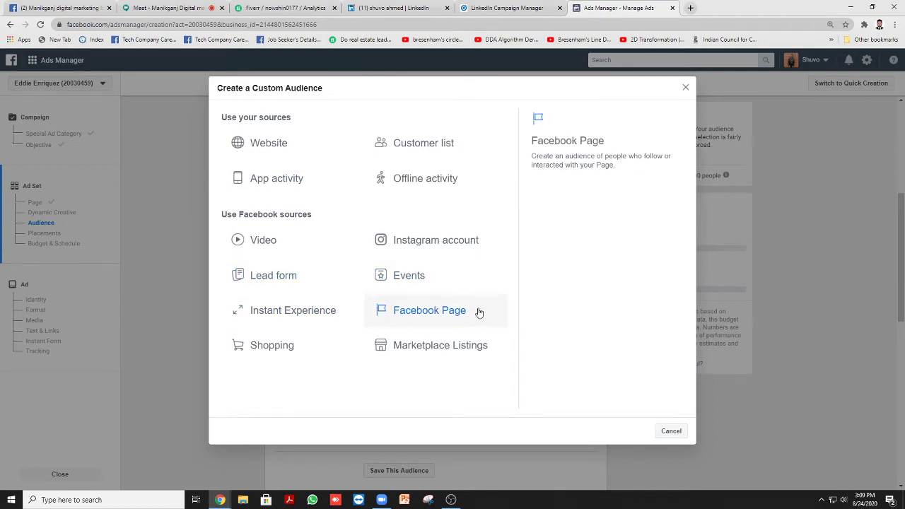
{"action": "left_click", "coordinate": [680, 431]}
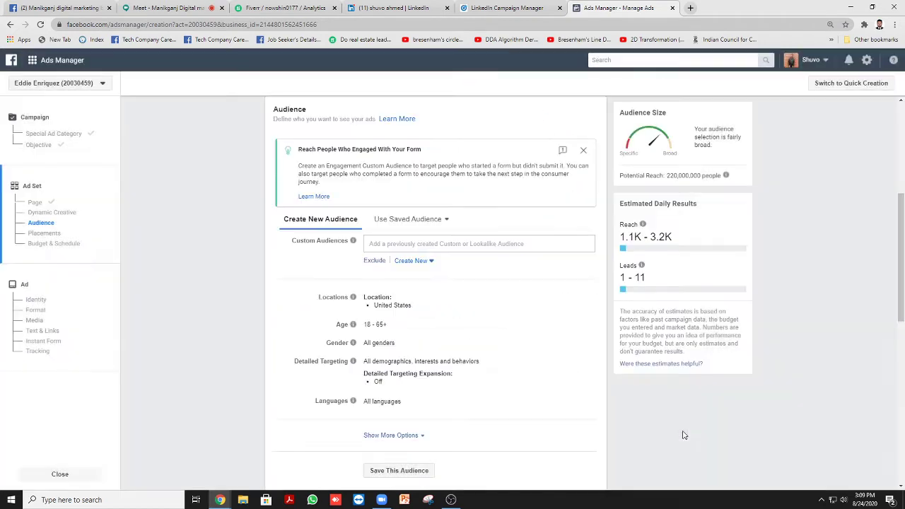
Browse the detailed targeting categories of the ad set's audience and expand Demographics to show its subcategories.
{"action": "scroll", "coordinate": [372, 291], "scroll_direction": "down", "scroll_amount": 2}
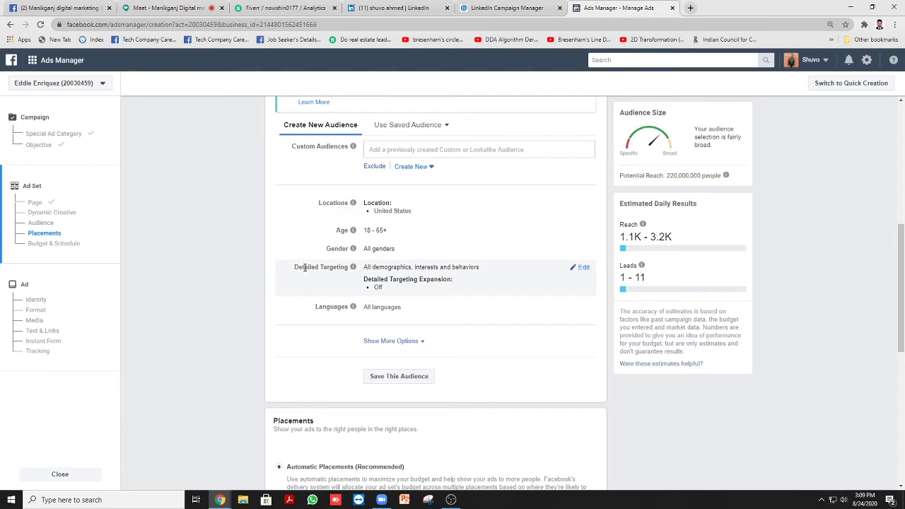
{"action": "left_click", "coordinate": [580, 267]}
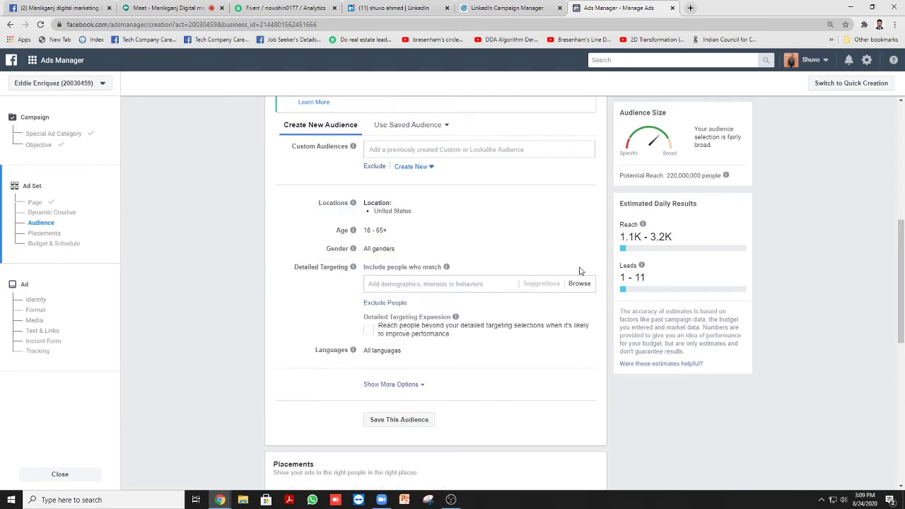
{"action": "left_click", "coordinate": [579, 285]}
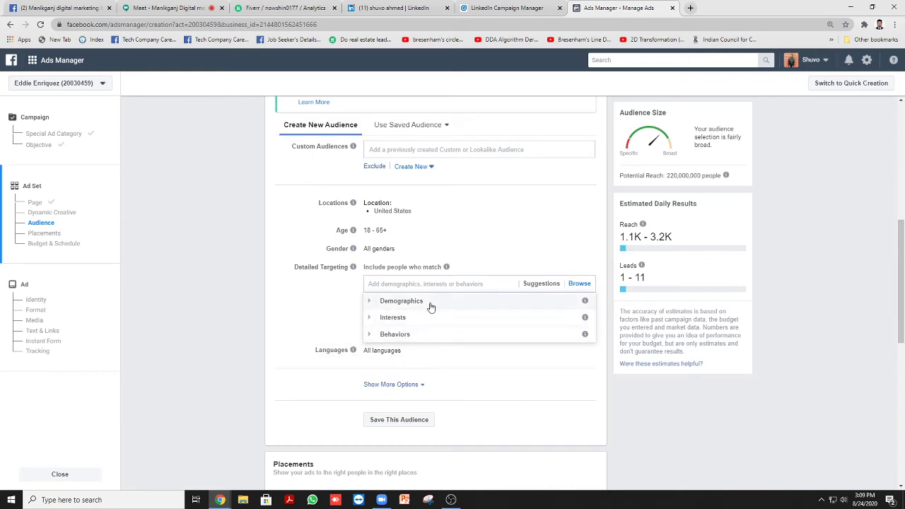
{"action": "left_click", "coordinate": [399, 301]}
{"action": "scroll", "coordinate": [454, 323], "scroll_direction": "down", "scroll_amount": 2}
Return to LinkedIn Campaign Manager and compare its Audiences and Audience attributes categories with the detailed targeting categories in Facebook Ads Manager.
{"action": "left_click", "coordinate": [530, 5]}
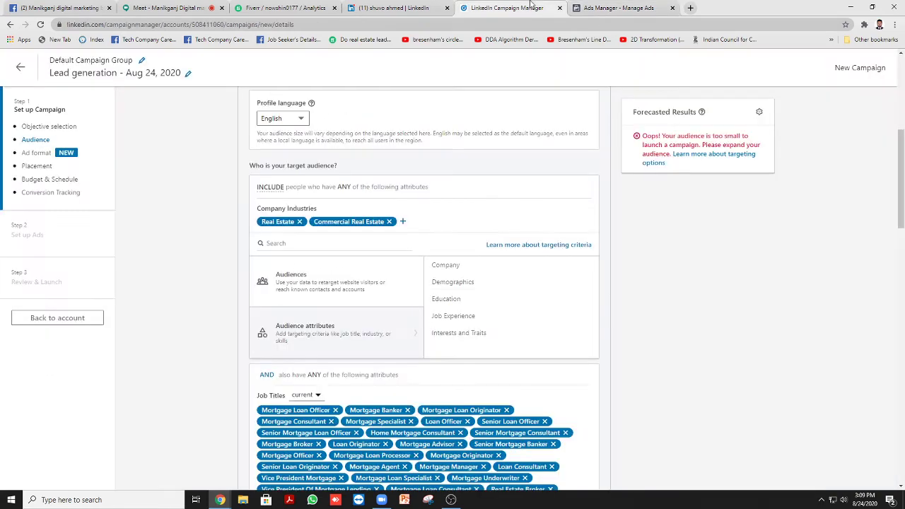
{"action": "scroll", "coordinate": [415, 180], "scroll_direction": "down", "scroll_amount": 1}
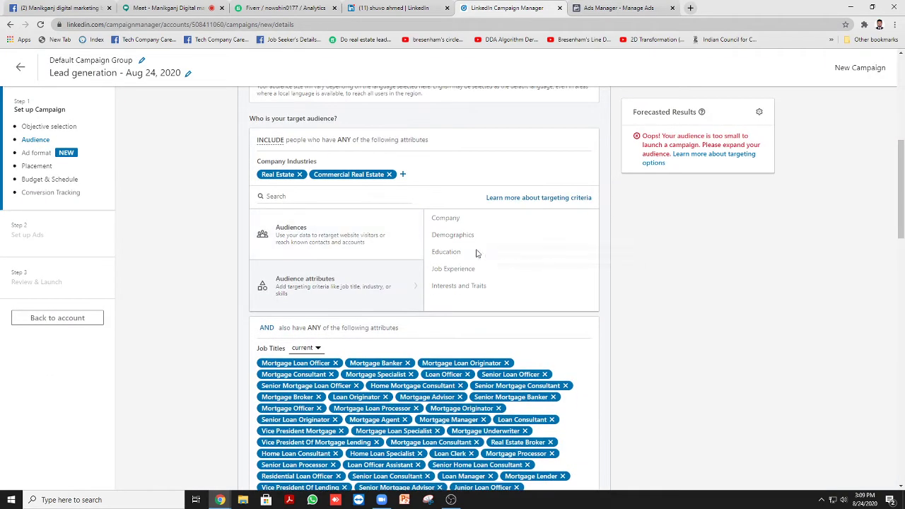
{"action": "left_click", "coordinate": [314, 228]}
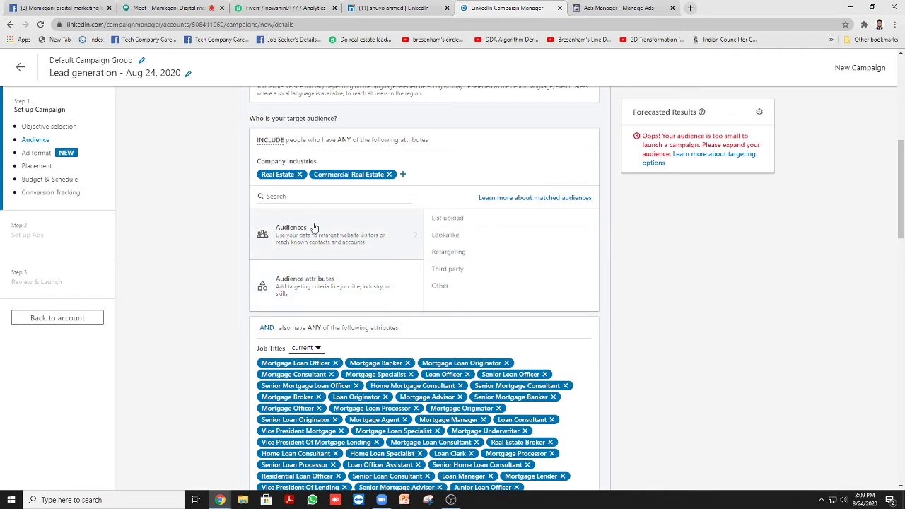
{"action": "left_click", "coordinate": [334, 284]}
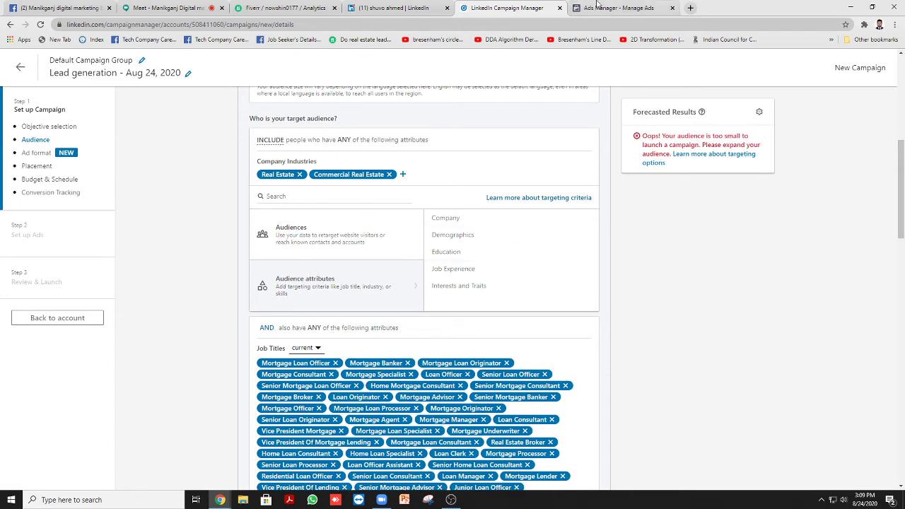
{"action": "key", "text": "ctrl+Tab"}
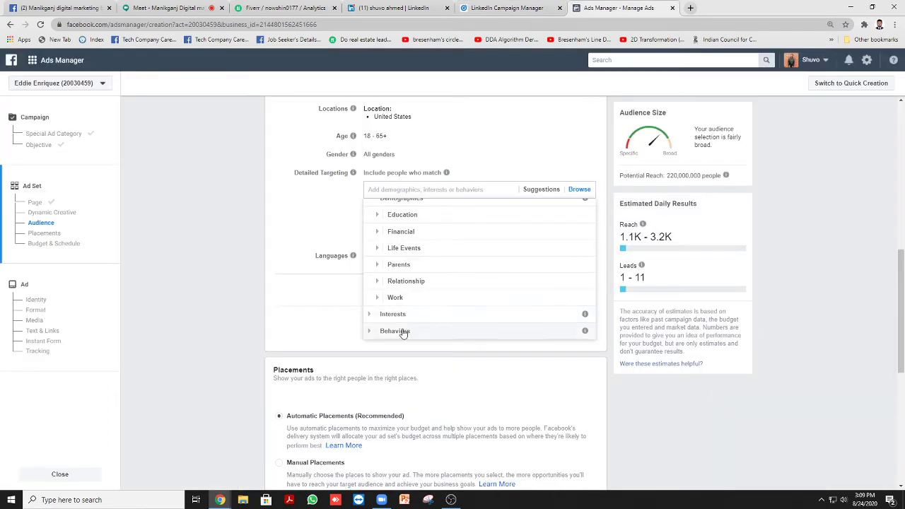
{"action": "key", "text": "ctrl+shift+Tab"}
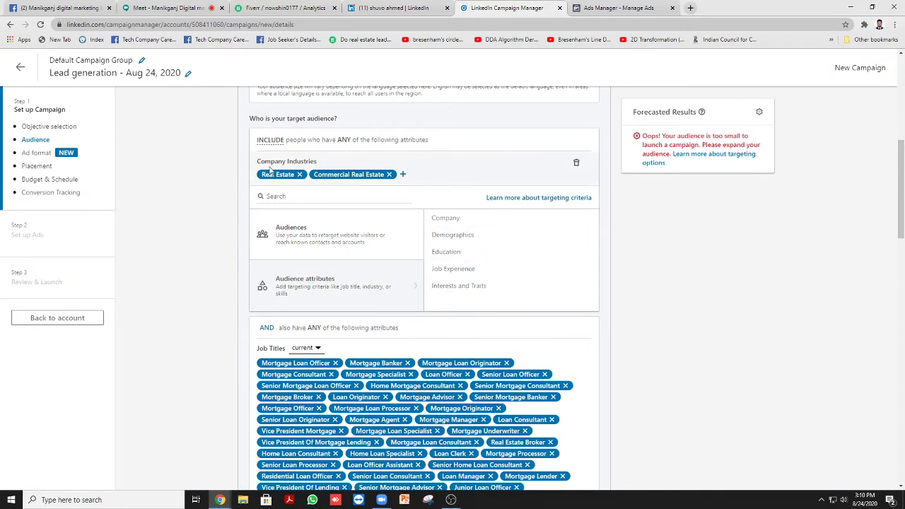
Review the remaining company industries and the full list of targeted job titles in the audience definition.
{"action": "scroll", "coordinate": [285, 230], "scroll_direction": "up", "scroll_amount": 2}
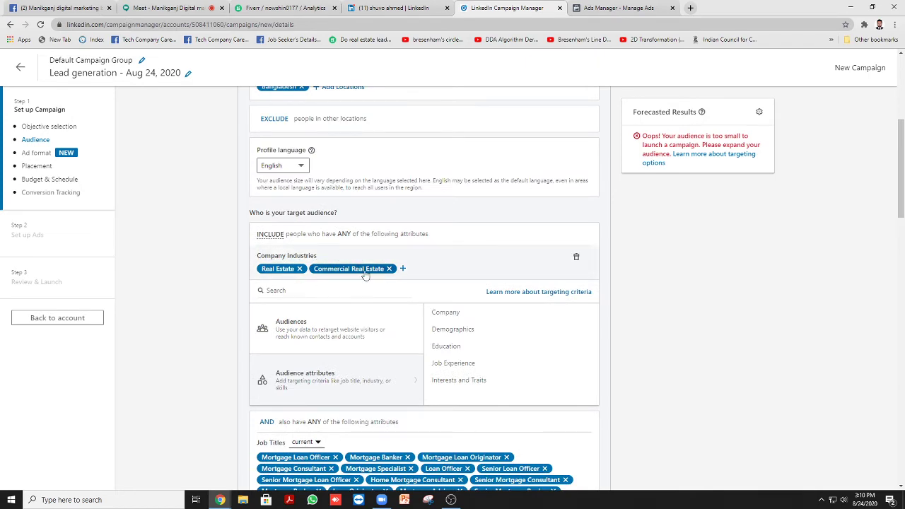
{"action": "scroll", "coordinate": [196, 268], "scroll_direction": "down", "scroll_amount": 4}
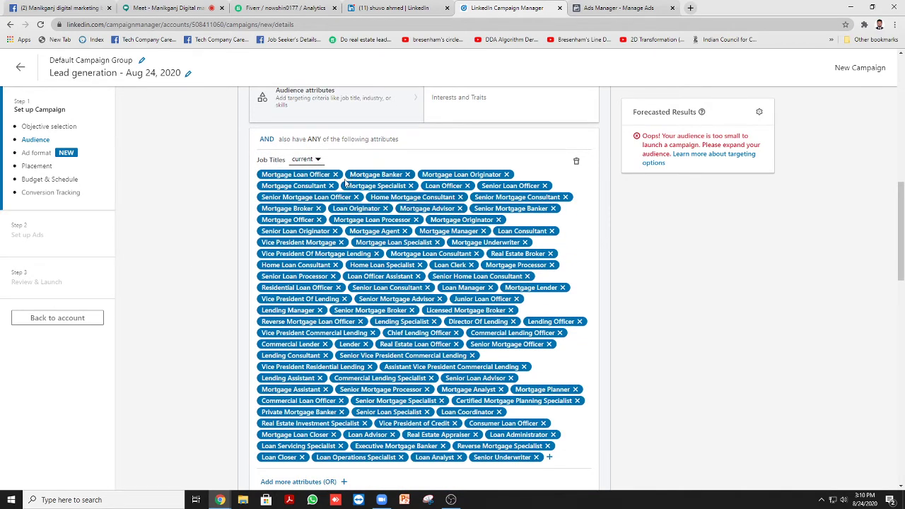
{"action": "scroll", "coordinate": [352, 205], "scroll_direction": "down", "scroll_amount": 2}
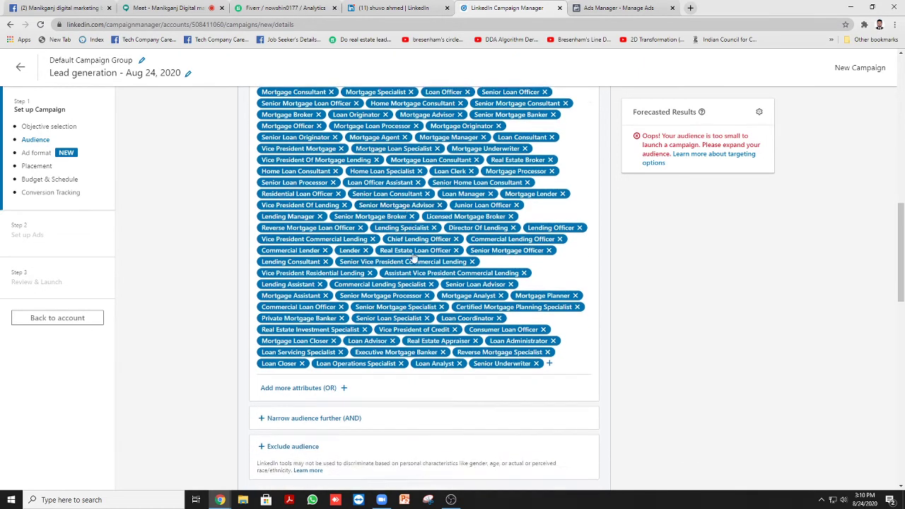
{"action": "scroll", "coordinate": [407, 284], "scroll_direction": "up", "scroll_amount": 3}
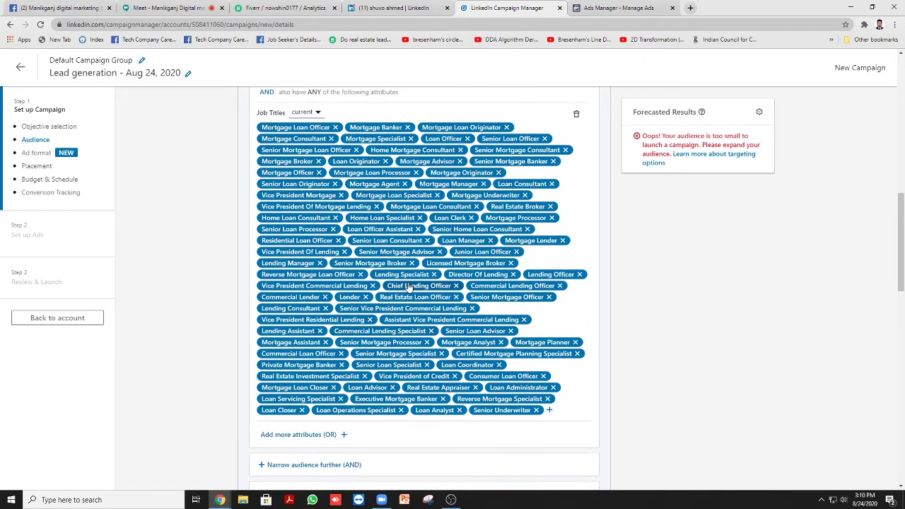
{"action": "scroll", "coordinate": [409, 283], "scroll_direction": "down", "scroll_amount": 1}
{"action": "scroll", "coordinate": [367, 233], "scroll_direction": "up", "scroll_amount": 1}
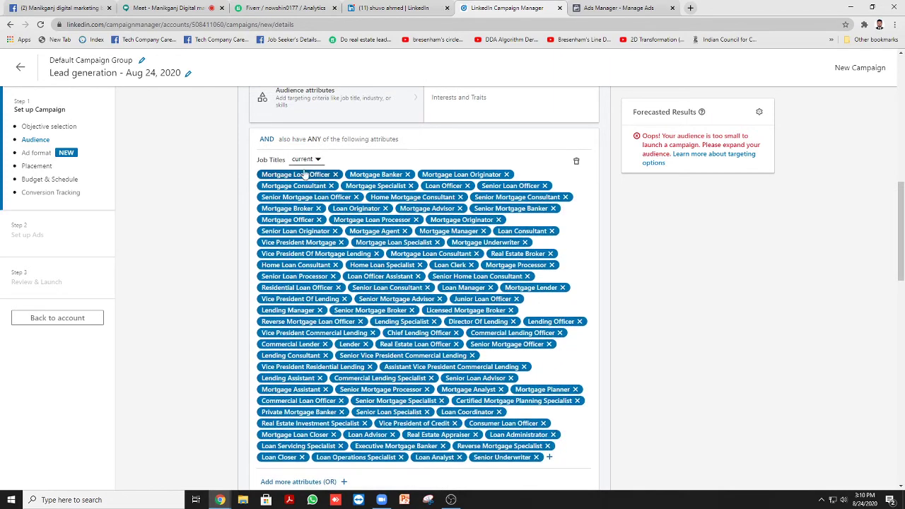
Remove Mortgage Loan Officer, Mortgage Banker, Mortgage Loan Originator, Mortgage Consultant, Mortgage Specialist and Loan Officer from the targeted job titles.
{"action": "left_click", "coordinate": [334, 174]}
{"action": "left_click", "coordinate": [319, 174]}
{"action": "left_click", "coordinate": [345, 174]}
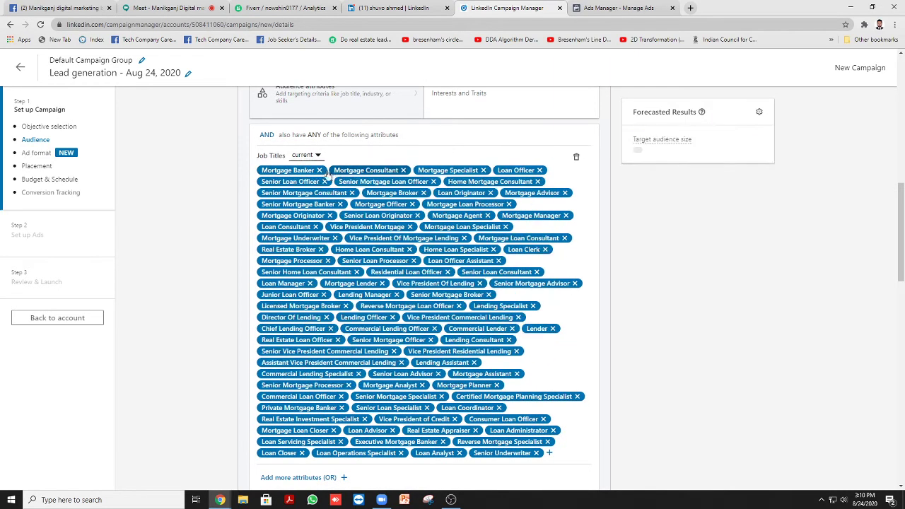
{"action": "left_click", "coordinate": [330, 170]}
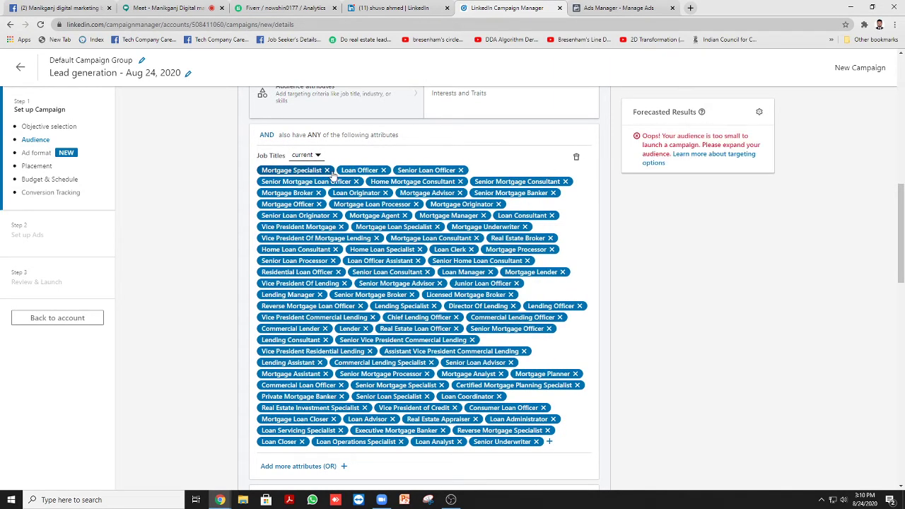
{"action": "left_click", "coordinate": [332, 172]}
{"action": "left_click", "coordinate": [302, 170]}
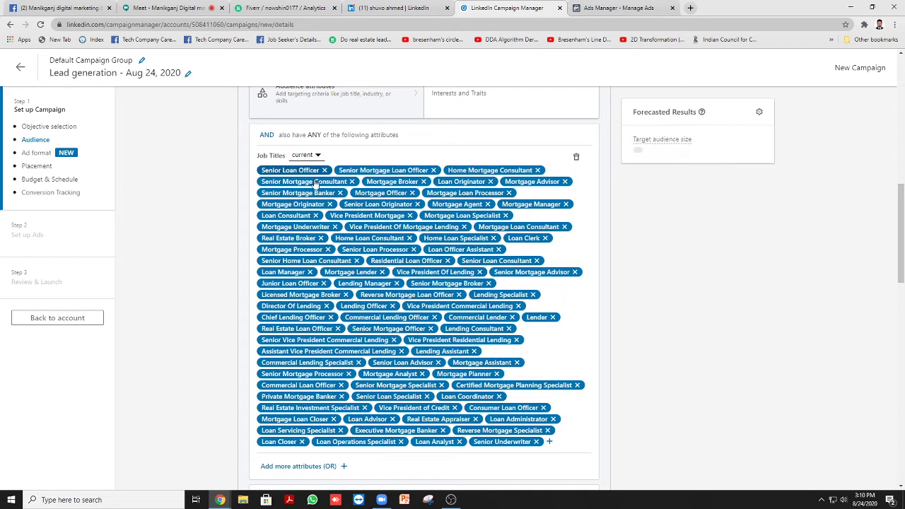
Remove Senior Underwriter, Loan Analyst, Loan Operations Specialist and Loan Closer from the end of the targeted job titles.
{"action": "scroll", "coordinate": [485, 228], "scroll_direction": "down", "scroll_amount": 2}
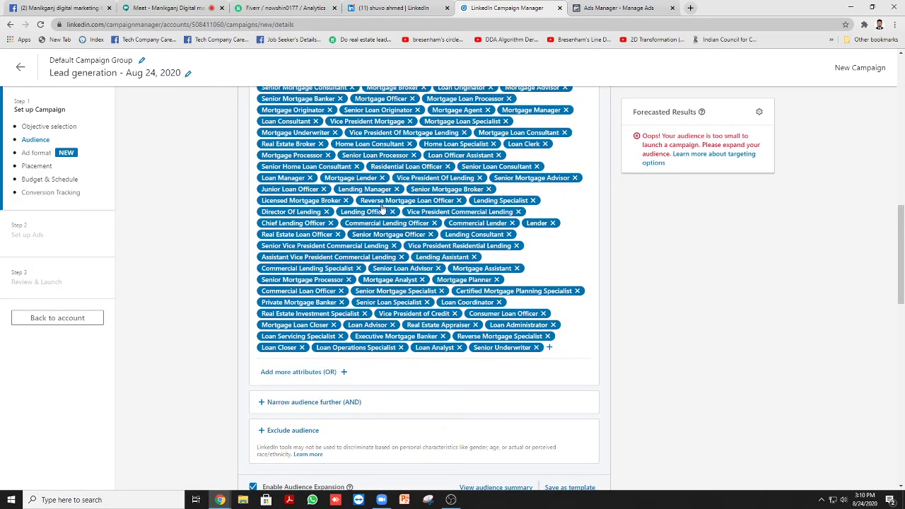
{"action": "scroll", "coordinate": [481, 297], "scroll_direction": "down", "scroll_amount": 1}
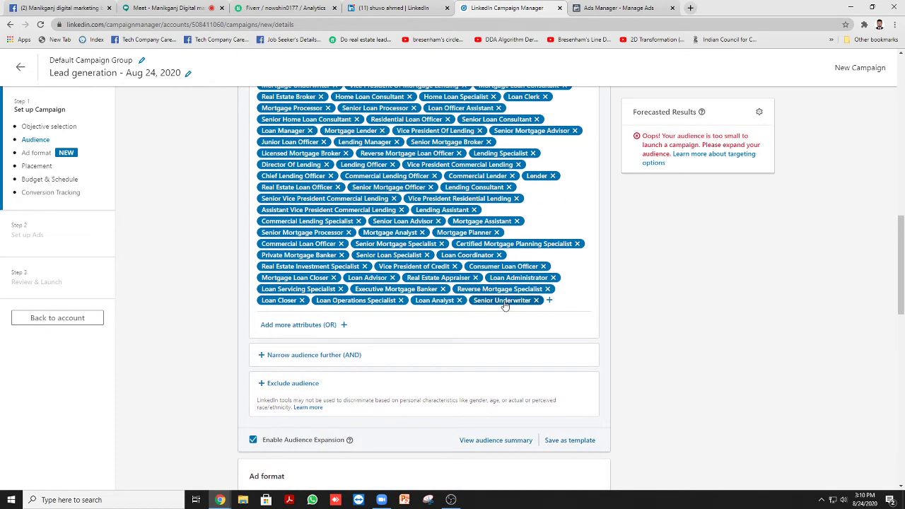
{"action": "left_click", "coordinate": [536, 301]}
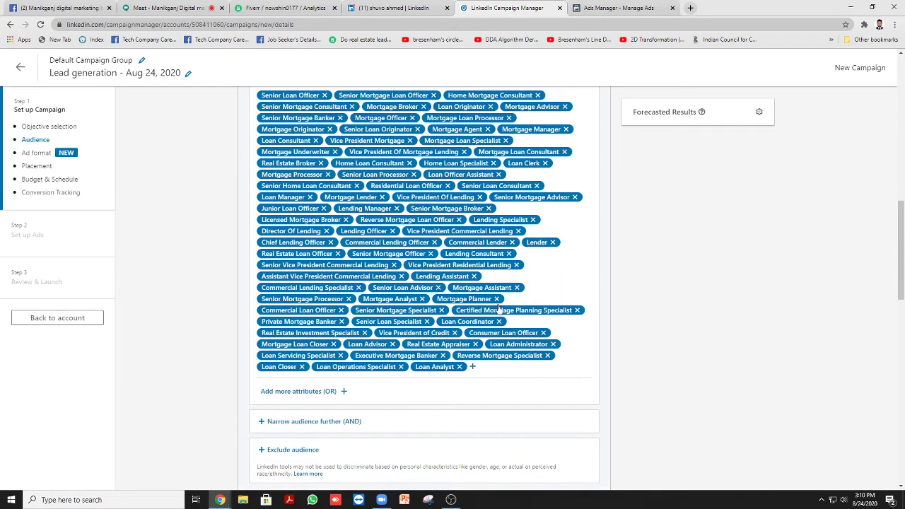
{"action": "left_click", "coordinate": [459, 366]}
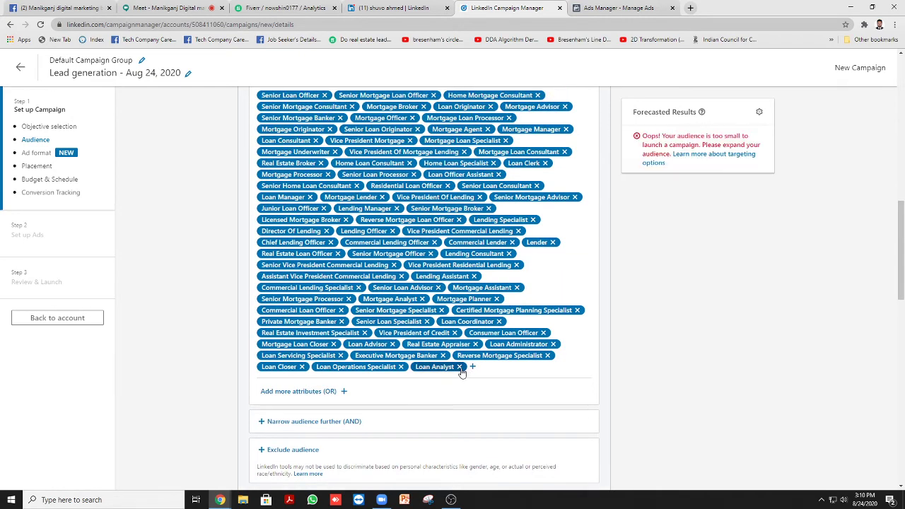
{"action": "left_click", "coordinate": [400, 367]}
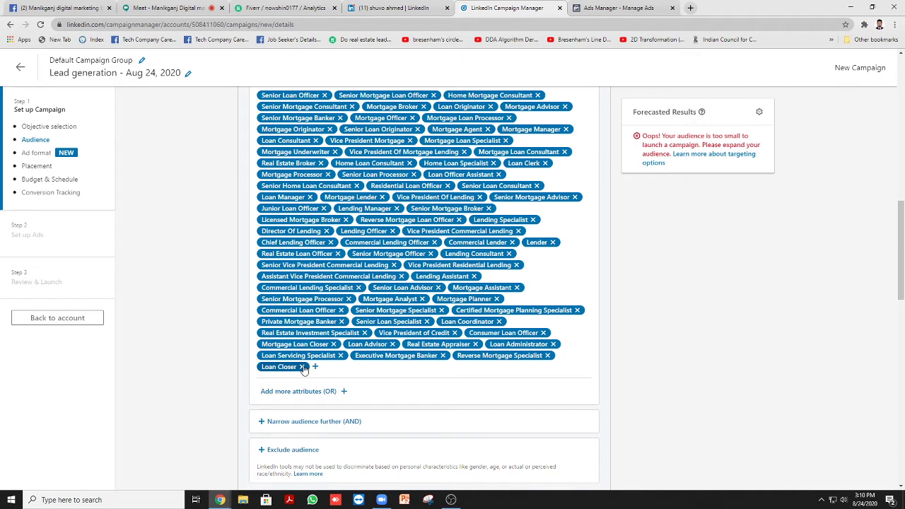
{"action": "left_click", "coordinate": [302, 367]}
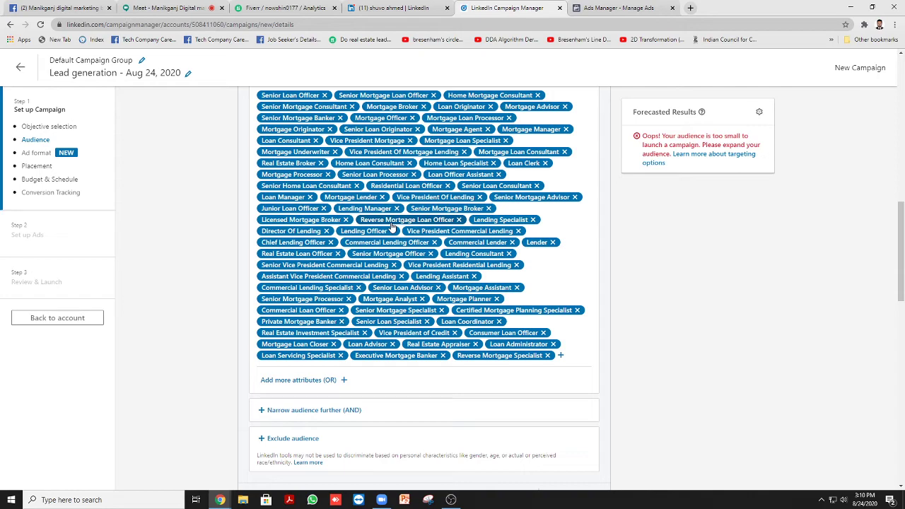
Review the remaining job titles, then open the additional OR attributes and examine the Other audiences and the Audience attributes categories.
{"action": "scroll", "coordinate": [366, 221], "scroll_direction": "up", "scroll_amount": 2}
{"action": "scroll", "coordinate": [436, 273], "scroll_direction": "down", "scroll_amount": 2}
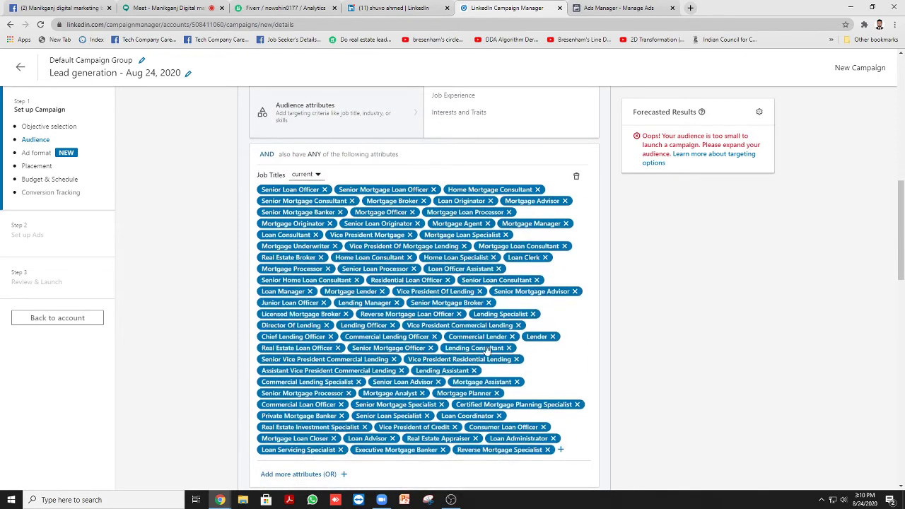
{"action": "scroll", "coordinate": [429, 297], "scroll_direction": "up", "scroll_amount": 1}
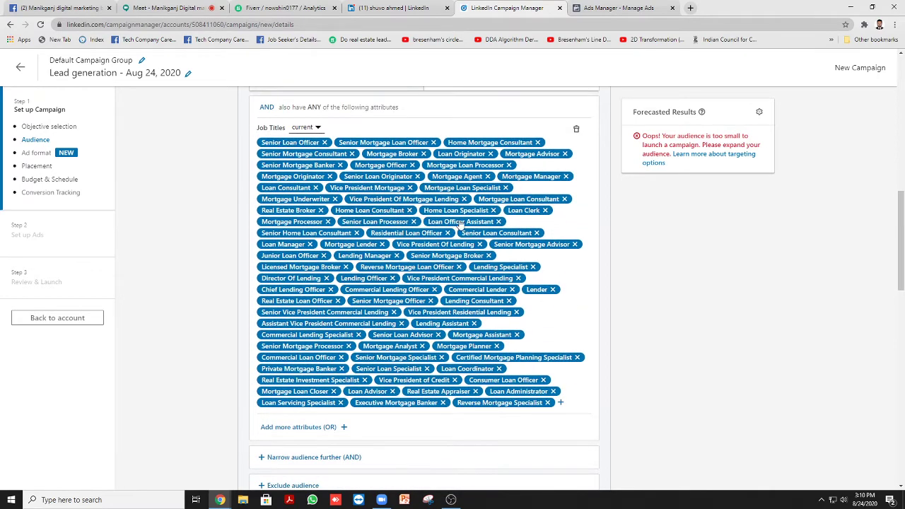
{"action": "scroll", "coordinate": [392, 224], "scroll_direction": "down", "scroll_amount": 2}
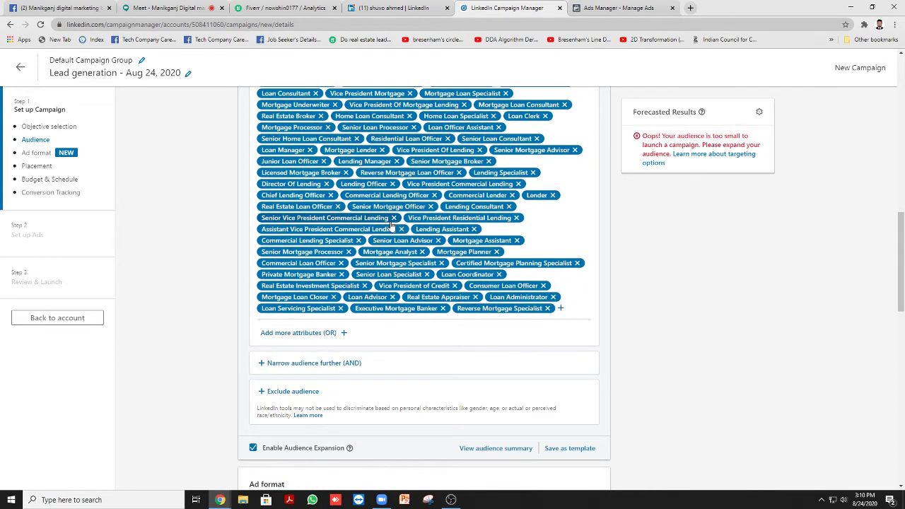
{"action": "left_click", "coordinate": [332, 337]}
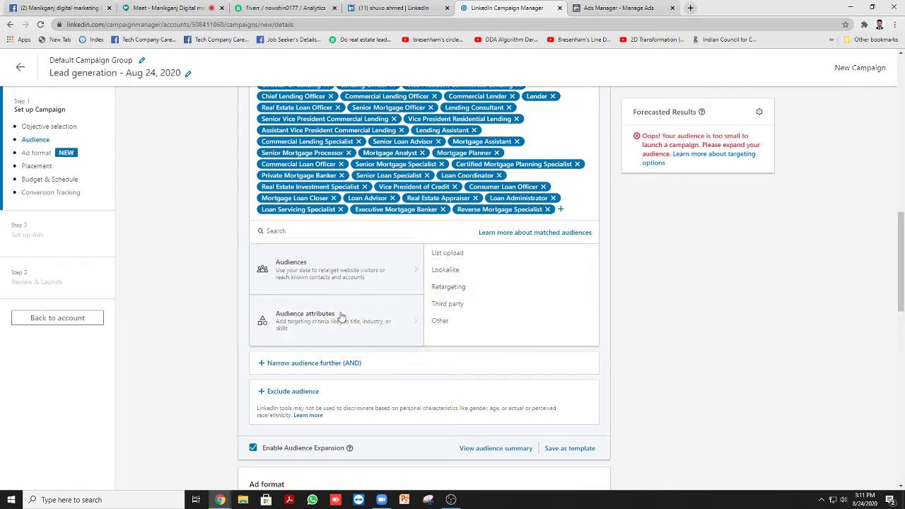
{"action": "left_click", "coordinate": [438, 320]}
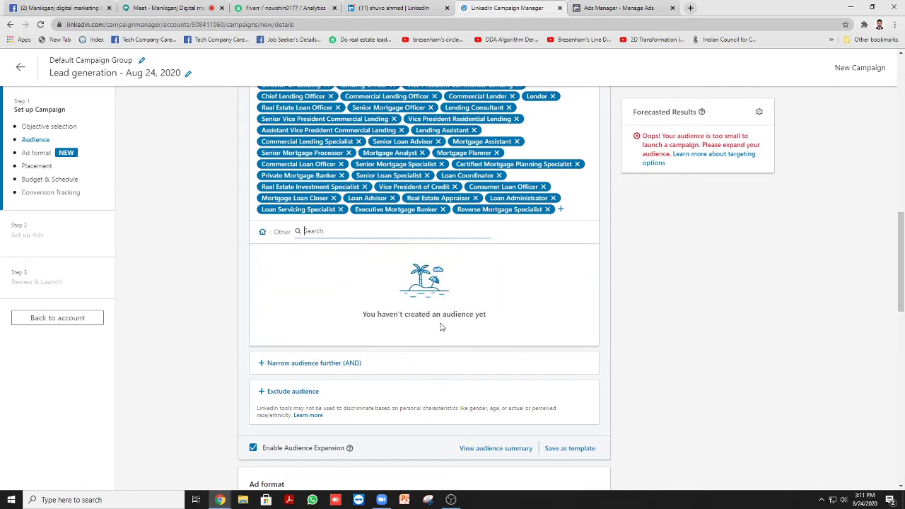
{"action": "left_click", "coordinate": [264, 232]}
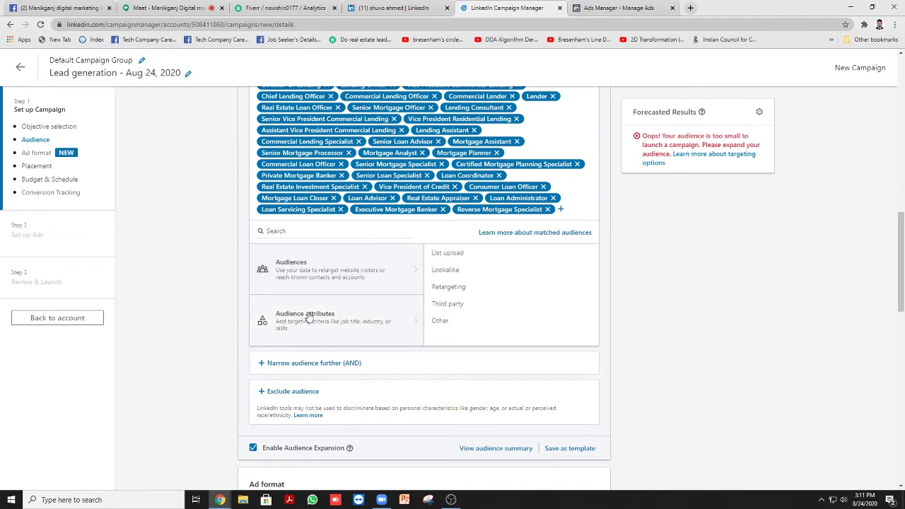
{"action": "left_click", "coordinate": [311, 316]}
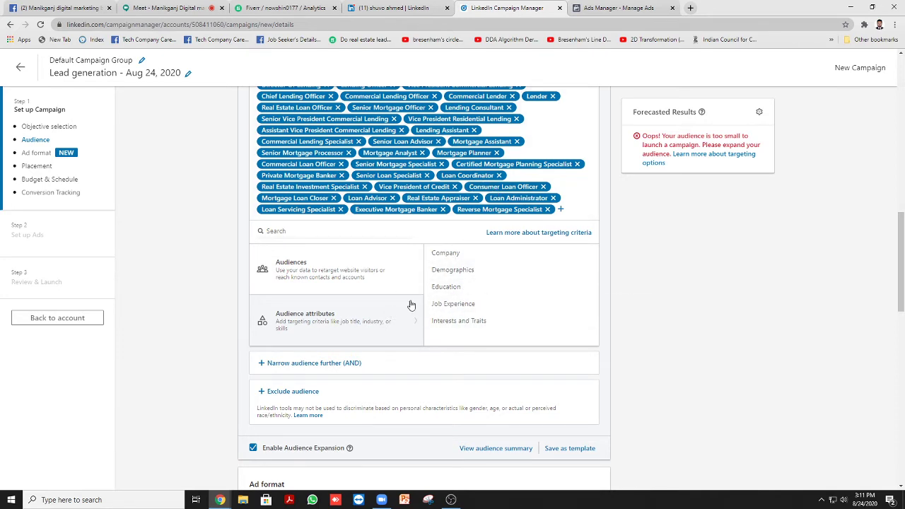
{"action": "scroll", "coordinate": [364, 307], "scroll_direction": "down", "scroll_amount": 2}
{"action": "scroll", "coordinate": [205, 283], "scroll_direction": "up", "scroll_amount": 1}
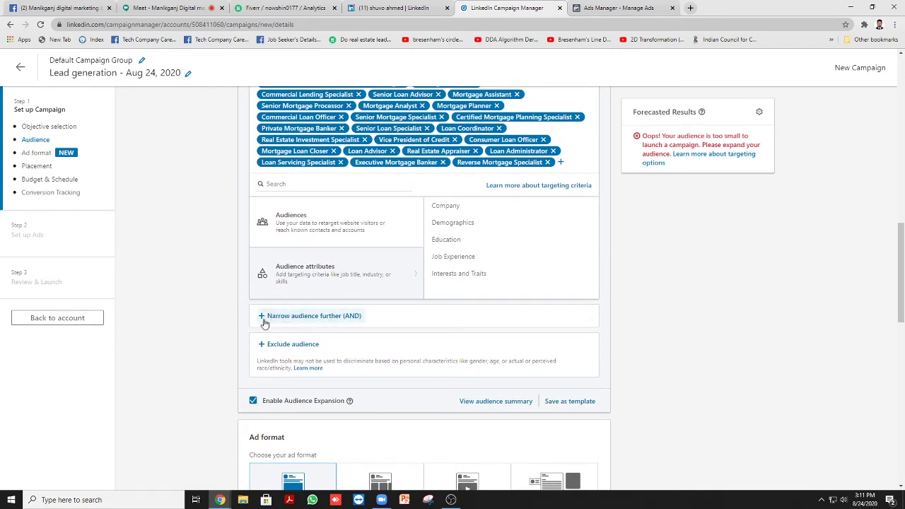
Switch to Facebook Ads Manager and add an exclusion field for people to the ad set's detailed targeting.
{"action": "left_click", "coordinate": [590, 8]}
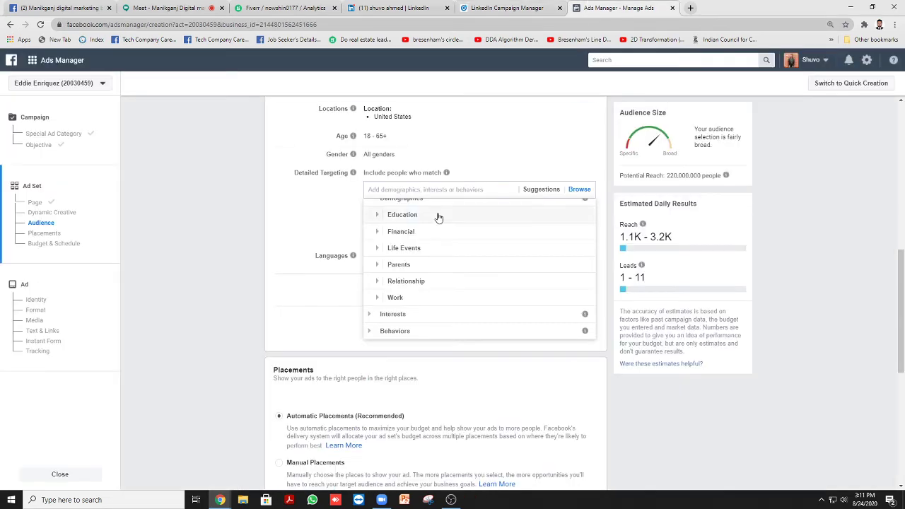
{"action": "scroll", "coordinate": [304, 218], "scroll_direction": "down", "scroll_amount": 3}
{"action": "scroll", "coordinate": [207, 212], "scroll_direction": "down", "scroll_amount": 1}
{"action": "scroll", "coordinate": [228, 212], "scroll_direction": "up", "scroll_amount": 4}
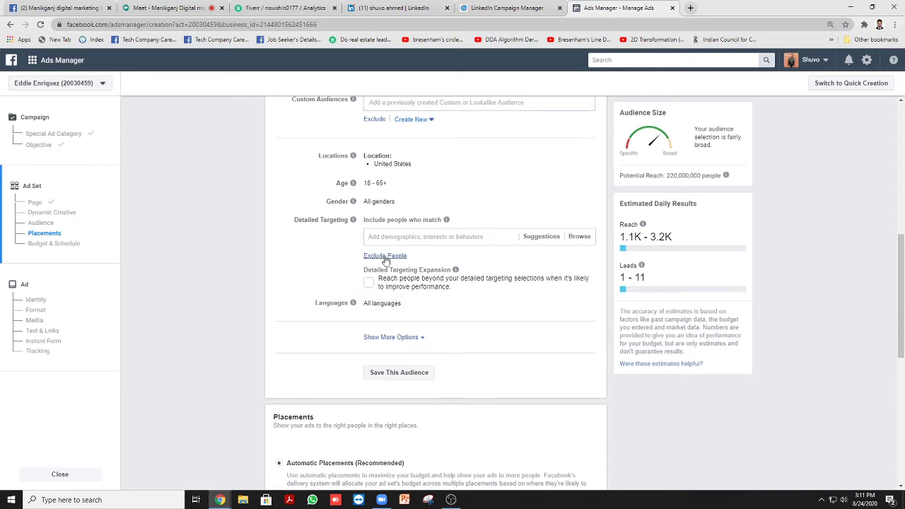
{"action": "left_click", "coordinate": [385, 255]}
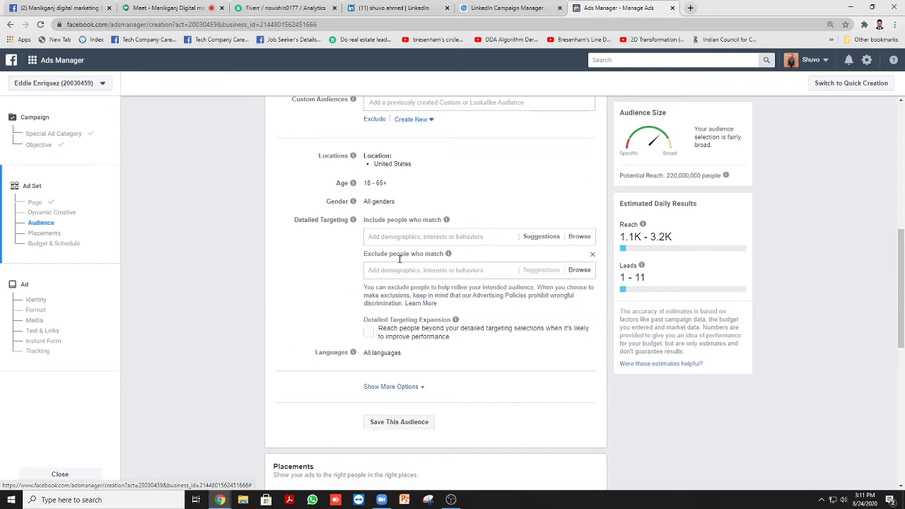
{"action": "scroll", "coordinate": [431, 293], "scroll_direction": "up", "scroll_amount": 3}
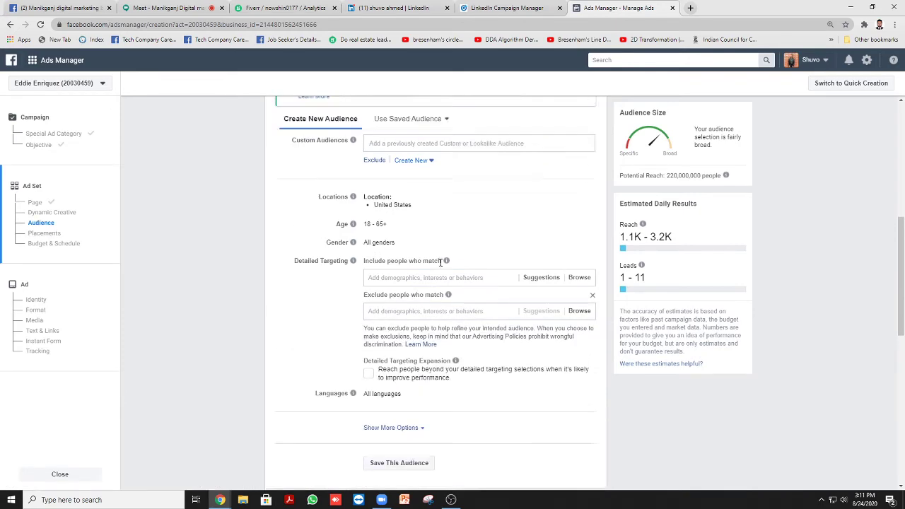
{"action": "scroll", "coordinate": [424, 304], "scroll_direction": "down", "scroll_amount": 2}
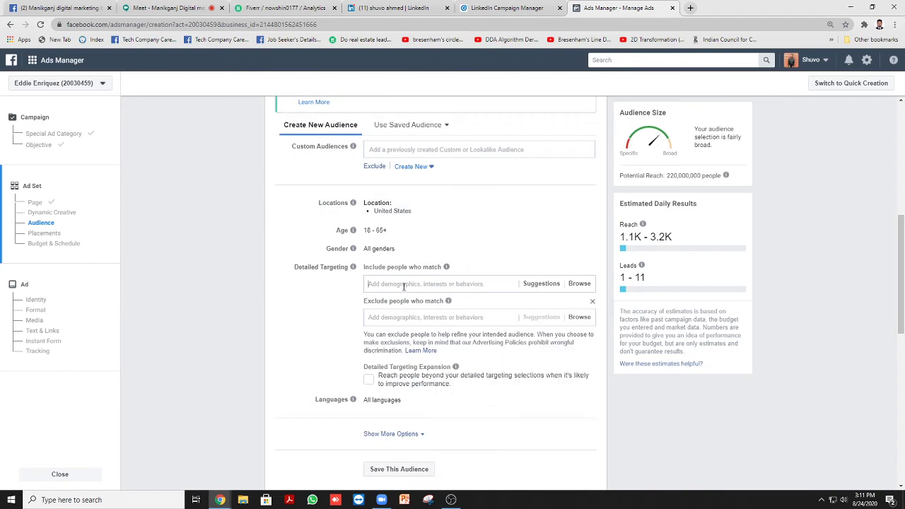
Return to LinkedIn Campaign Manager, look over the audience setup and read the description of the Message ad format.
{"action": "left_click", "coordinate": [506, 8]}
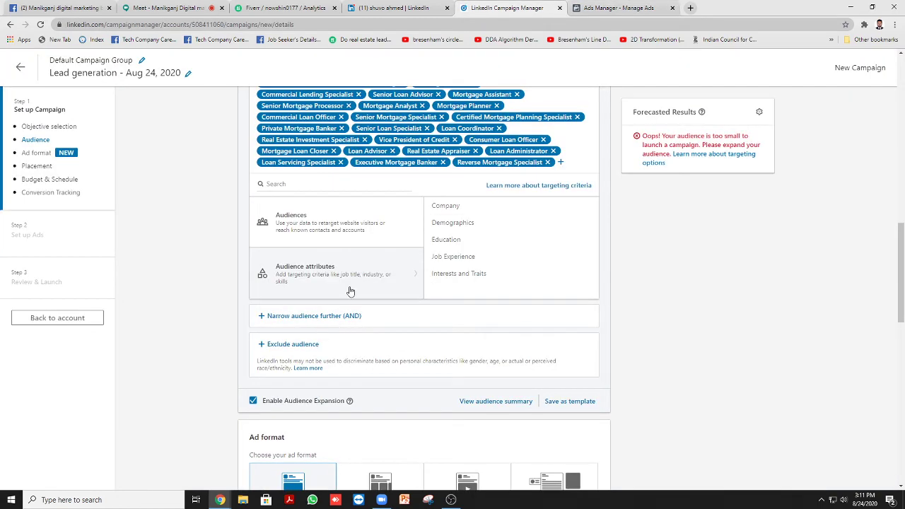
{"action": "scroll", "coordinate": [436, 260], "scroll_direction": "down", "scroll_amount": 2}
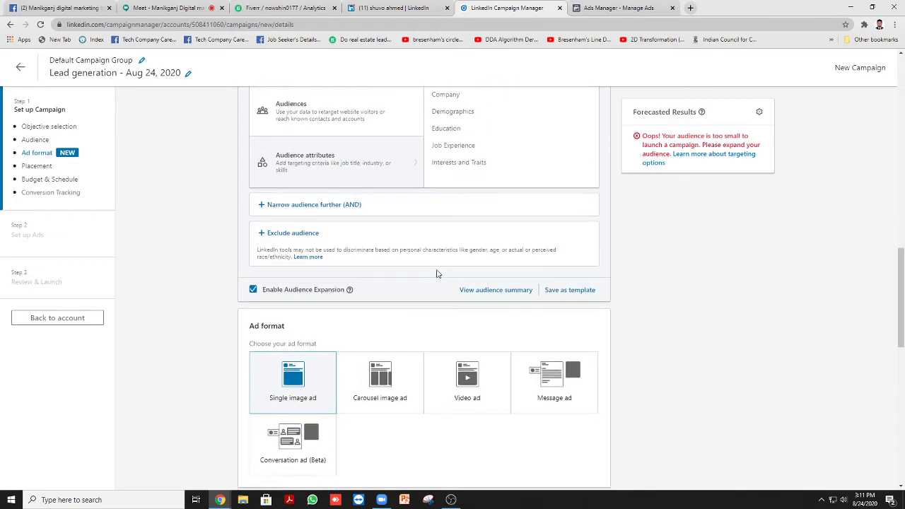
{"action": "scroll", "coordinate": [409, 305], "scroll_direction": "up", "scroll_amount": 11}
{"action": "scroll", "coordinate": [408, 305], "scroll_direction": "down", "scroll_amount": 20}
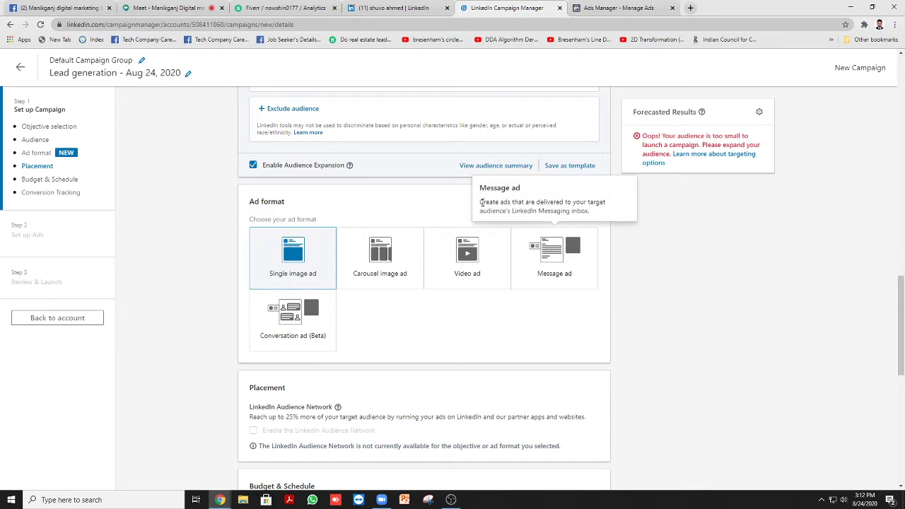
{"action": "left_click_drag", "start_coordinate": [482, 203], "coordinate": [597, 202]}
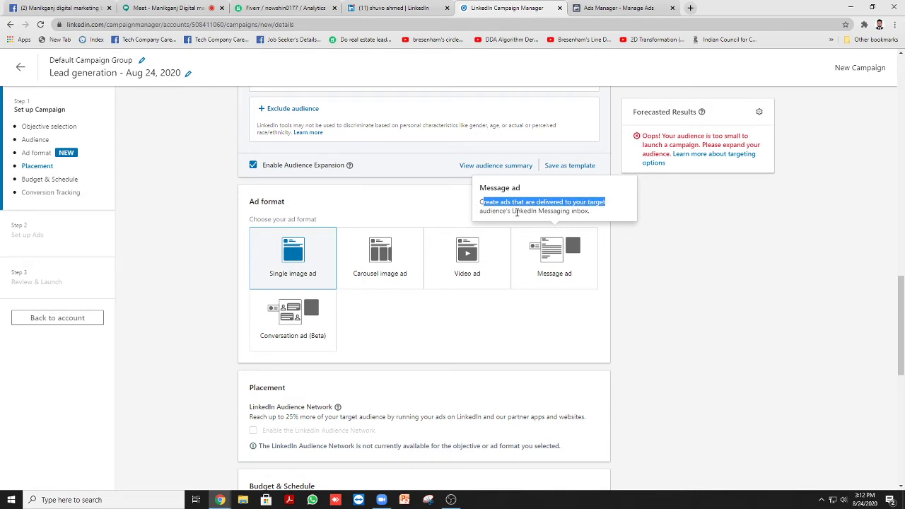
{"action": "left_click_drag", "start_coordinate": [517, 212], "coordinate": [481, 203]}
{"action": "left_click", "coordinate": [589, 210]}
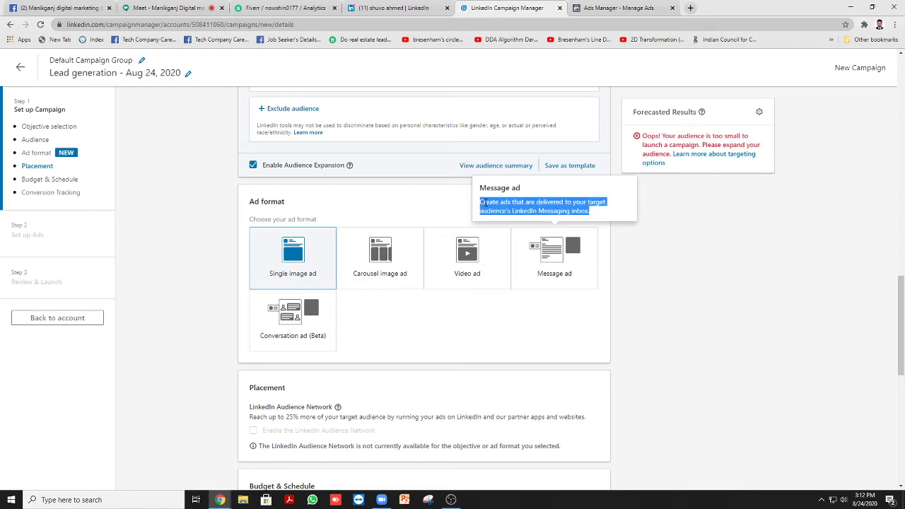
{"action": "left_click", "coordinate": [520, 203]}
Switch to the LinkedIn profile page, open the messaging inbox and look through the conversations for a sponsored message.
{"action": "key", "text": "ctrl+shift+Tab"}
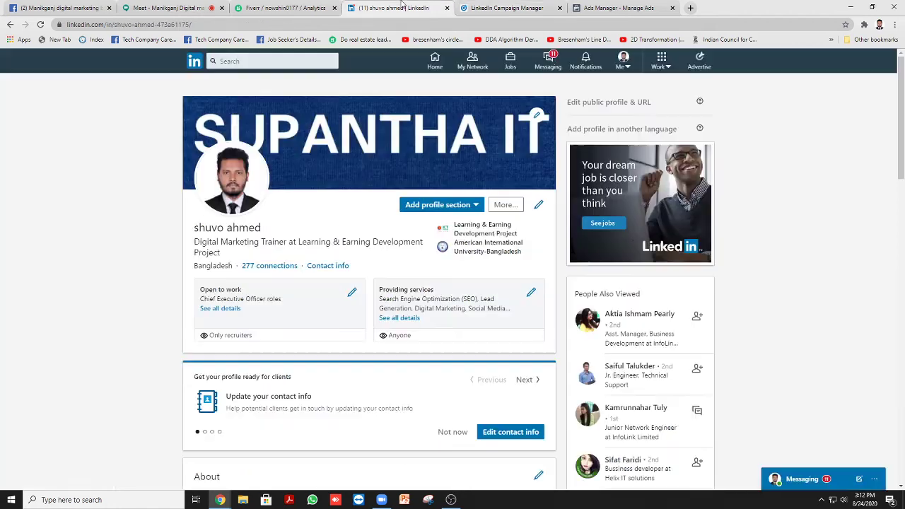
{"action": "left_click", "coordinate": [818, 486]}
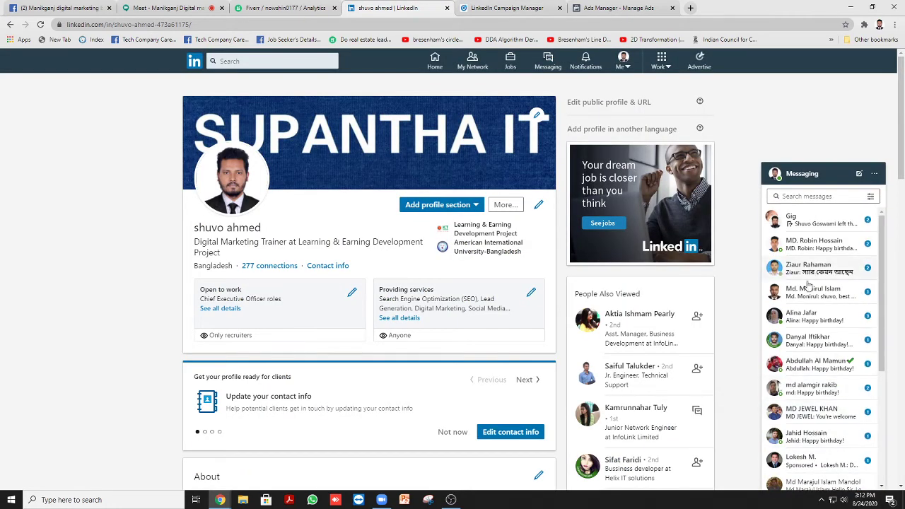
{"action": "scroll", "coordinate": [824, 325], "scroll_direction": "down", "scroll_amount": 6}
{"action": "scroll", "coordinate": [827, 324], "scroll_direction": "down", "scroll_amount": 2}
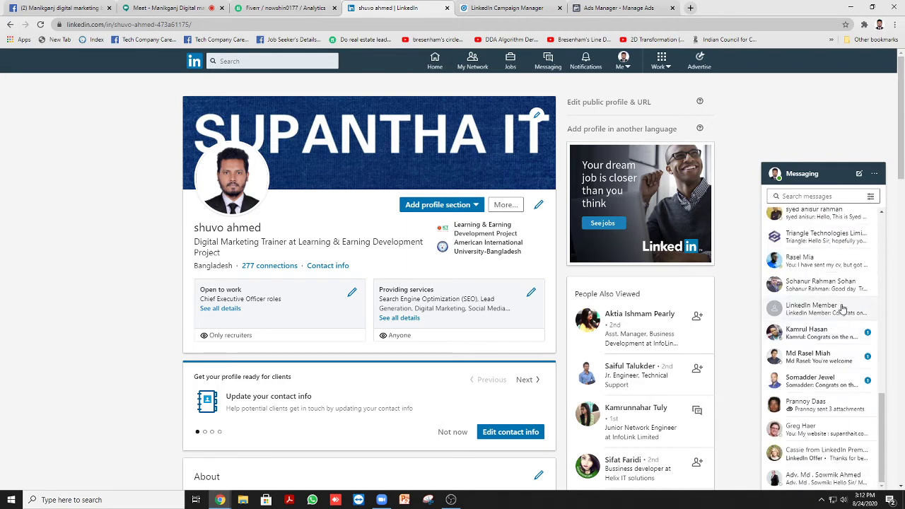
{"action": "scroll", "coordinate": [841, 357], "scroll_direction": "up", "scroll_amount": 8}
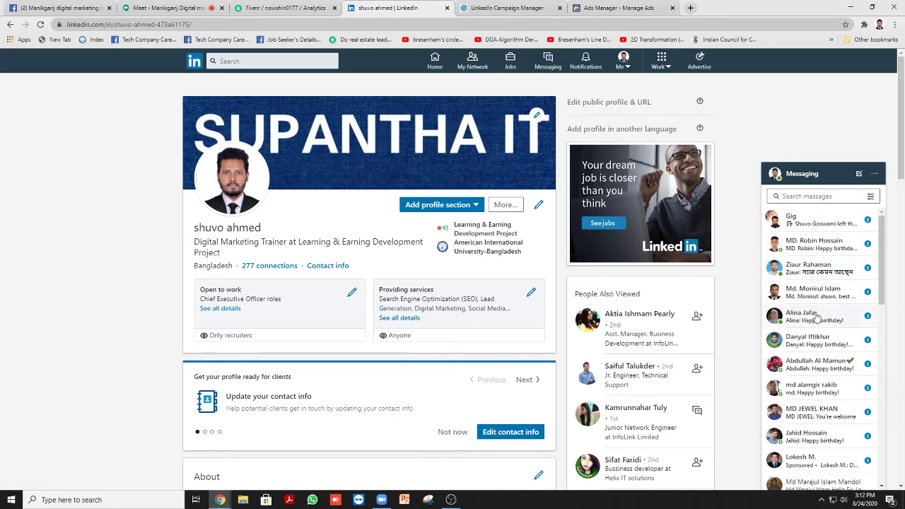
{"action": "scroll", "coordinate": [812, 311], "scroll_direction": "down", "scroll_amount": 3}
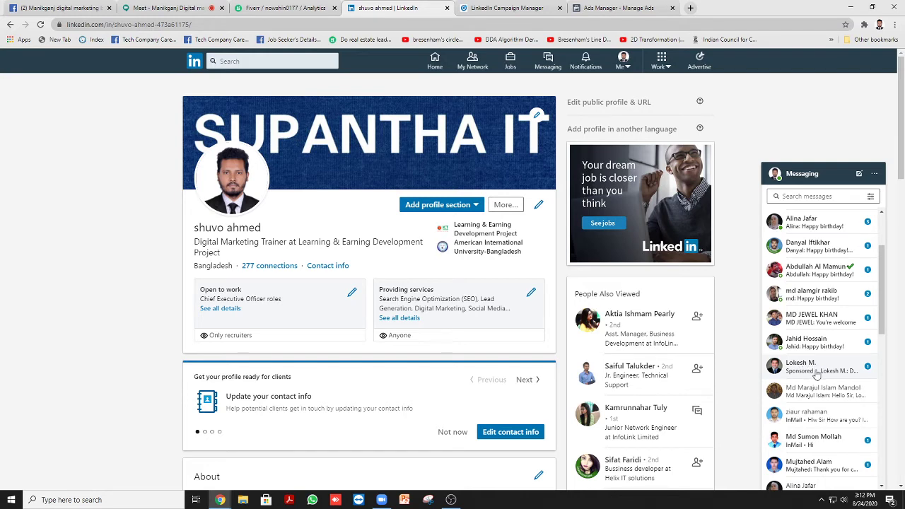
{"action": "scroll", "coordinate": [820, 369], "scroll_direction": "down", "scroll_amount": 1}
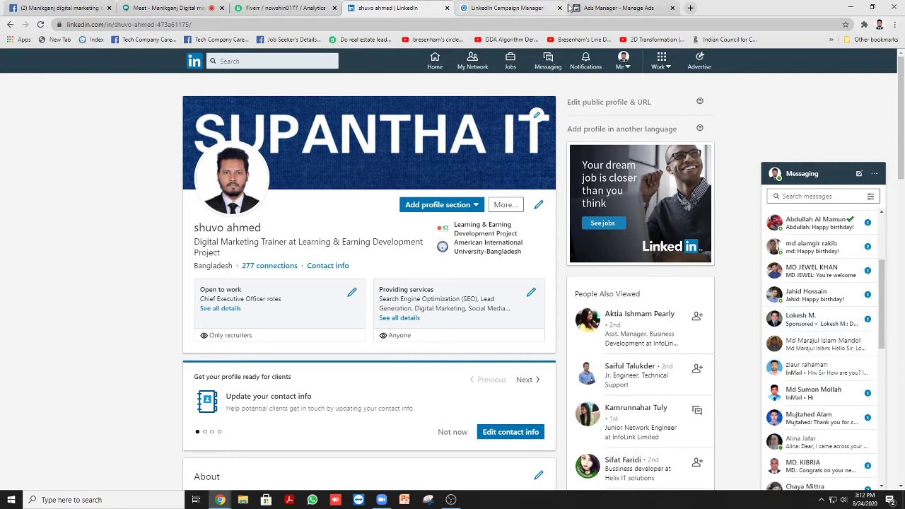
Return to LinkedIn Campaign Manager, try the Carousel image ad and Video ad formats, and switch back to Single image ad.
{"action": "left_click", "coordinate": [597, 8]}
{"action": "left_click", "coordinate": [503, 9]}
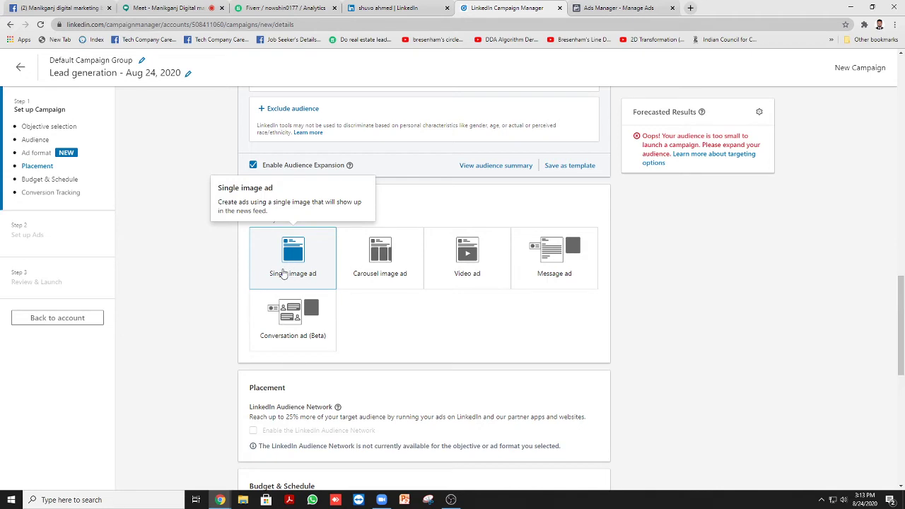
{"action": "left_click", "coordinate": [382, 261]}
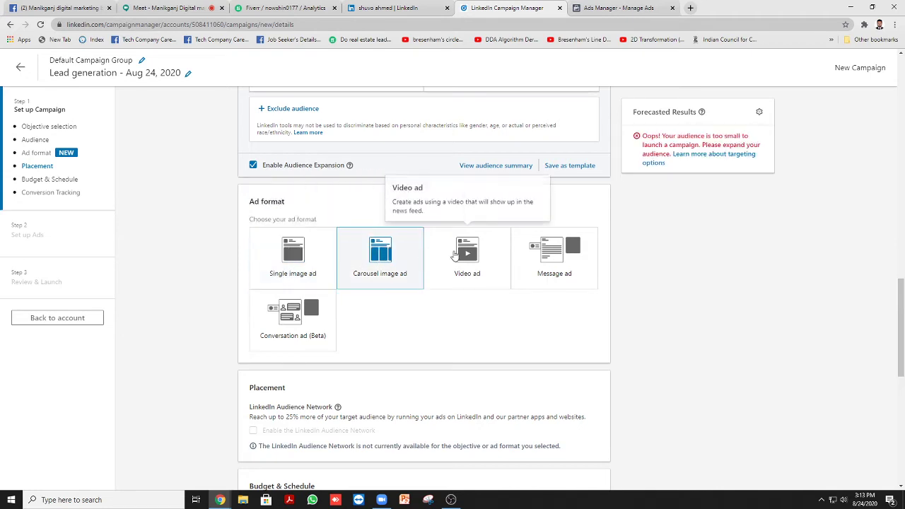
{"action": "left_click", "coordinate": [455, 256]}
{"action": "left_click", "coordinate": [308, 254]}
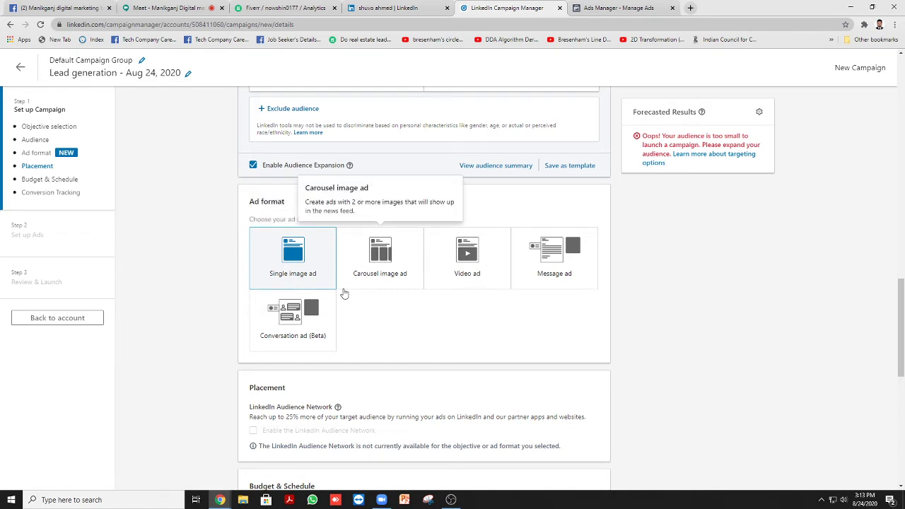
Examine the LinkedIn Audience Network option in the campaign's Placement section.
{"action": "scroll", "coordinate": [205, 279], "scroll_direction": "down", "scroll_amount": 2}
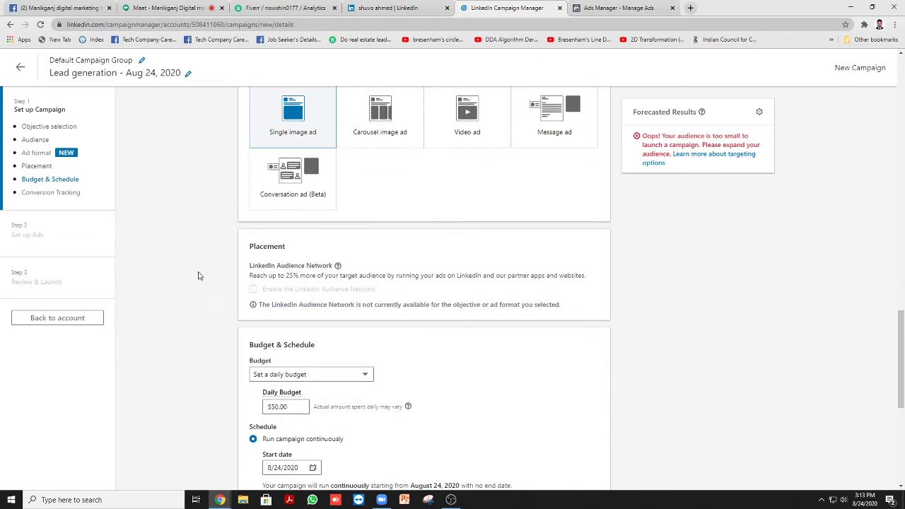
{"action": "left_click_drag", "start_coordinate": [258, 267], "coordinate": [321, 263]}
{"action": "left_click", "coordinate": [277, 268]}
{"action": "scroll", "coordinate": [281, 267], "scroll_direction": "down", "scroll_amount": 1}
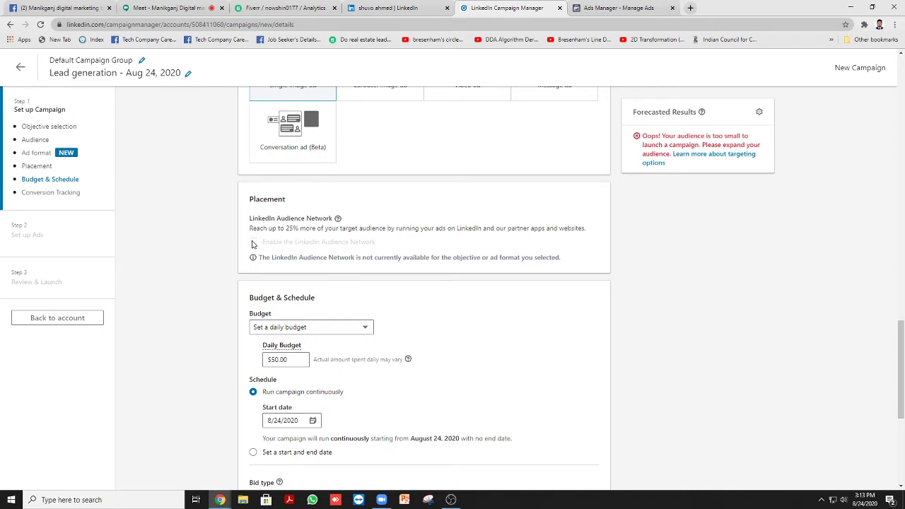
Review the budget types in the Budget & Schedule section and select Set a daily budget.
{"action": "scroll", "coordinate": [309, 240], "scroll_direction": "down", "scroll_amount": 2}
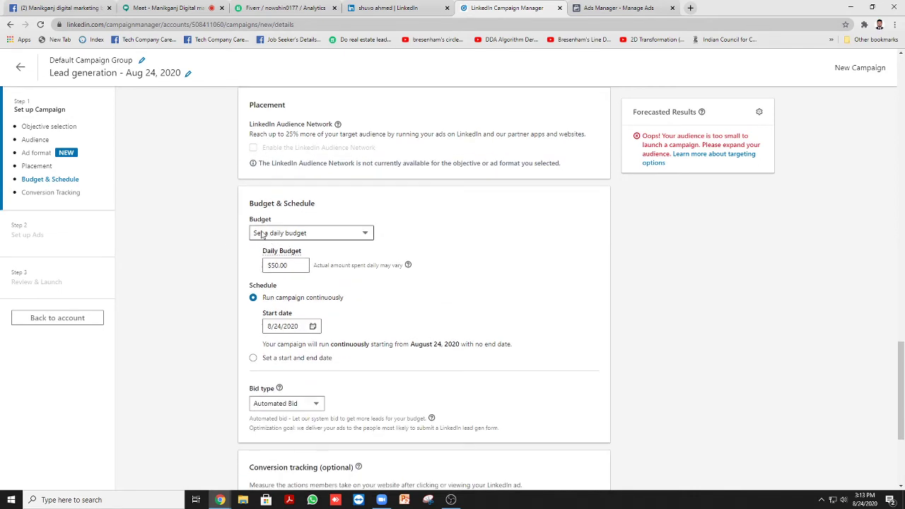
{"action": "left_click", "coordinate": [308, 235]}
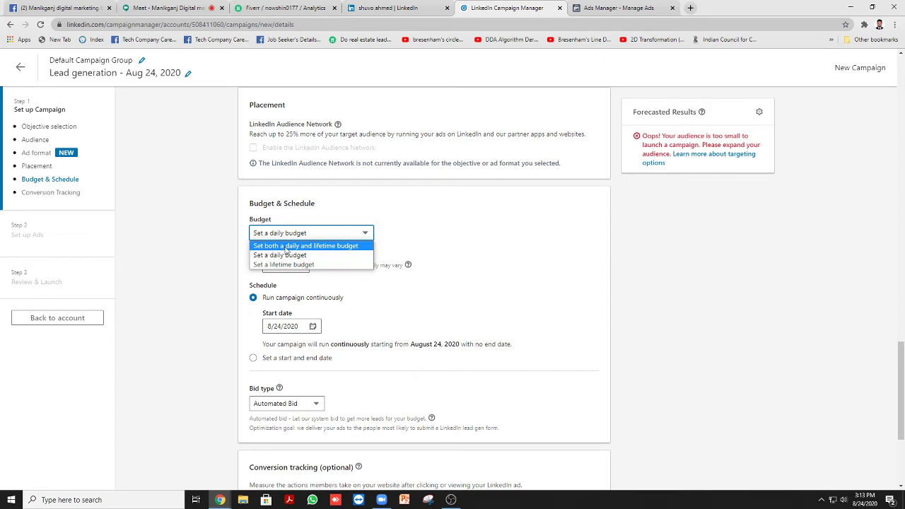
{"action": "left_click", "coordinate": [453, 500]}
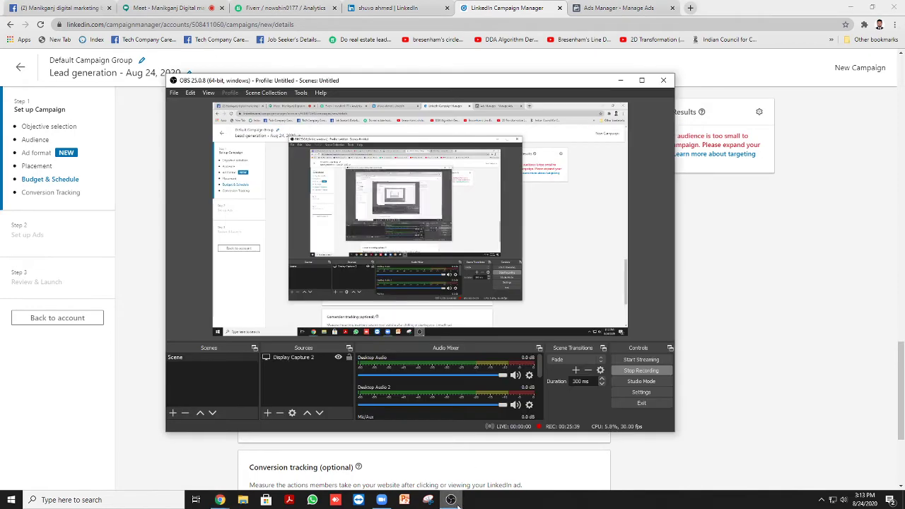
{"action": "left_click", "coordinate": [452, 500]}
{"action": "left_click", "coordinate": [303, 233]}
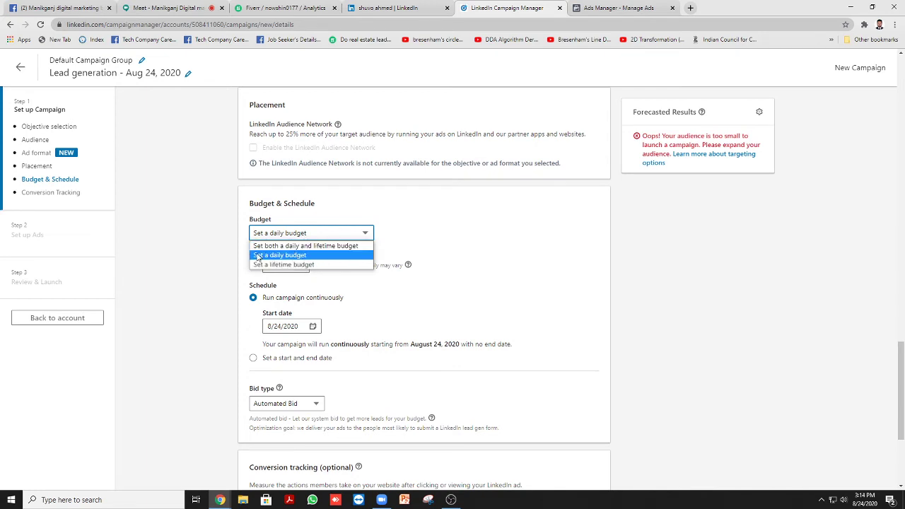
{"action": "left_click", "coordinate": [288, 256]}
Try a daily budget of $5.00 and read the validation message for the field.
{"action": "left_click", "coordinate": [279, 265]}
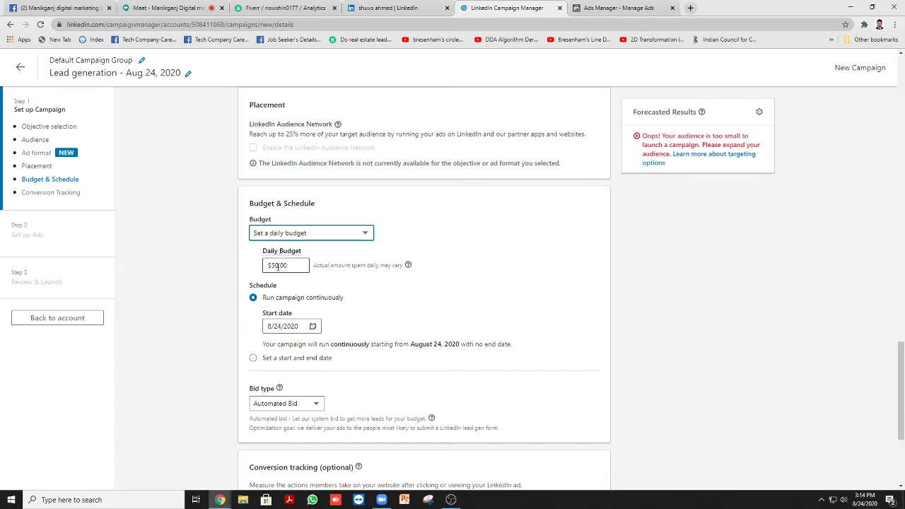
{"action": "type", "text": "50"}
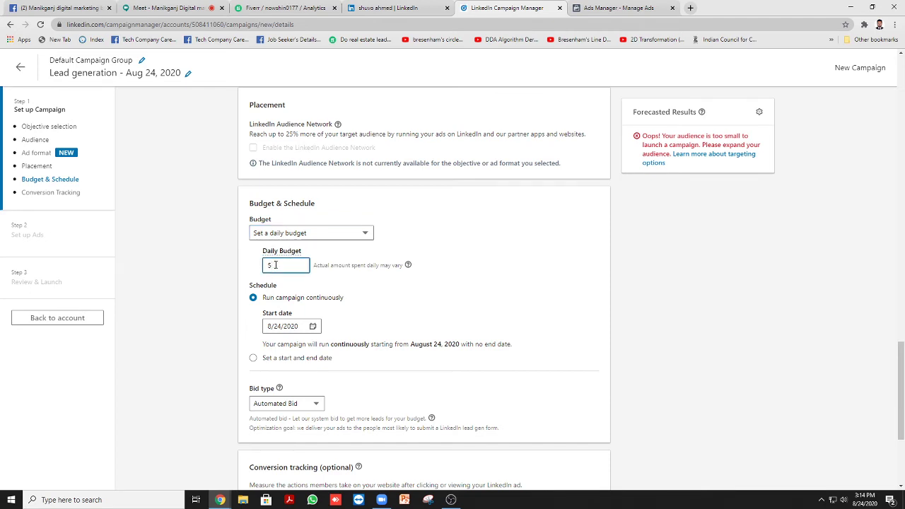
{"action": "left_click", "coordinate": [217, 261]}
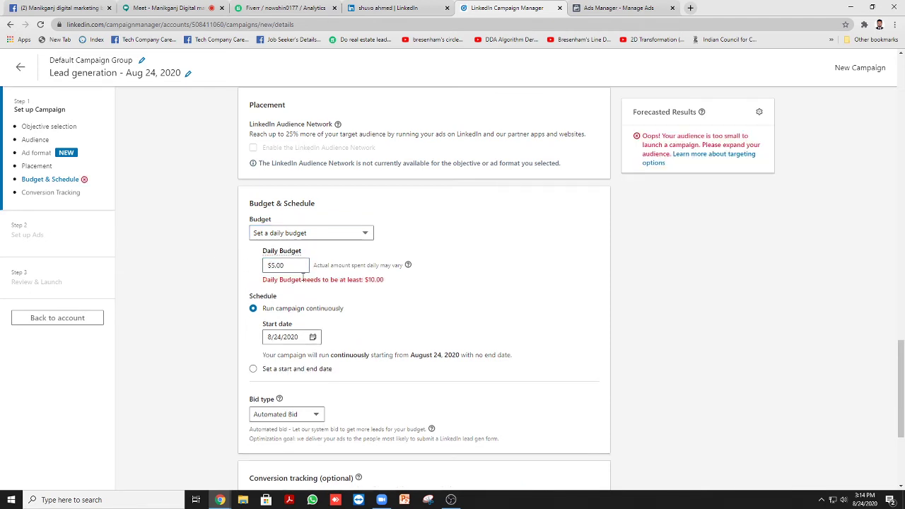
{"action": "left_click_drag", "start_coordinate": [269, 279], "coordinate": [385, 280]}
{"action": "left_click", "coordinate": [396, 285]}
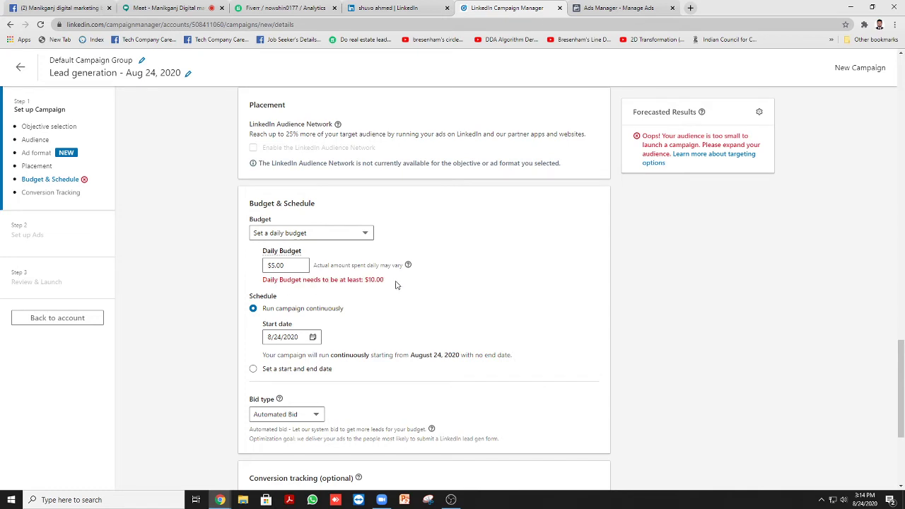
Set the campaign's daily budget to $15.00.
{"action": "left_click", "coordinate": [274, 265]}
{"action": "left_click", "coordinate": [245, 273]}
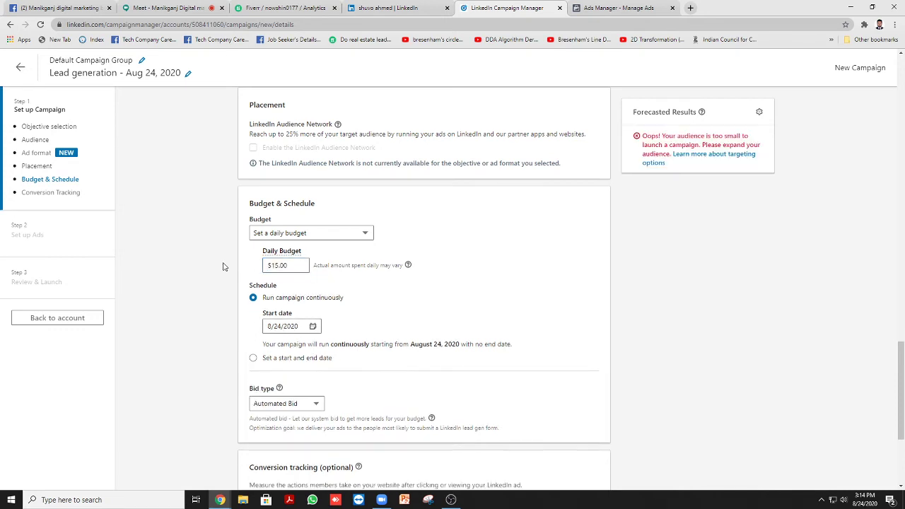
Read the Forecasted Results message and look back over the audience targeting, ad format and placement settings.
{"action": "scroll", "coordinate": [494, 238], "scroll_direction": "up", "scroll_amount": 1}
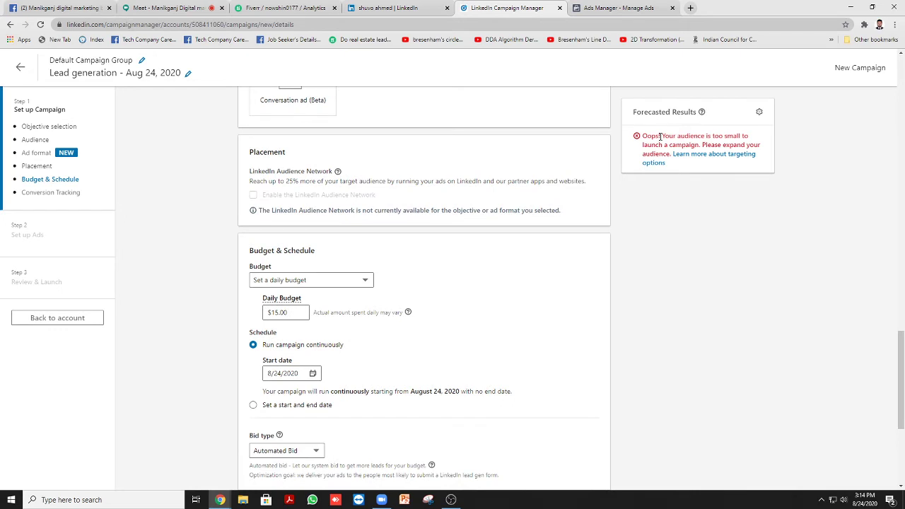
{"action": "left_click_drag", "start_coordinate": [663, 135], "coordinate": [700, 144]}
{"action": "left_click", "coordinate": [699, 145]}
{"action": "triple_click", "coordinate": [665, 154]}
{"action": "left_click", "coordinate": [646, 256]}
{"action": "scroll", "coordinate": [644, 254], "scroll_direction": "up", "scroll_amount": 10}
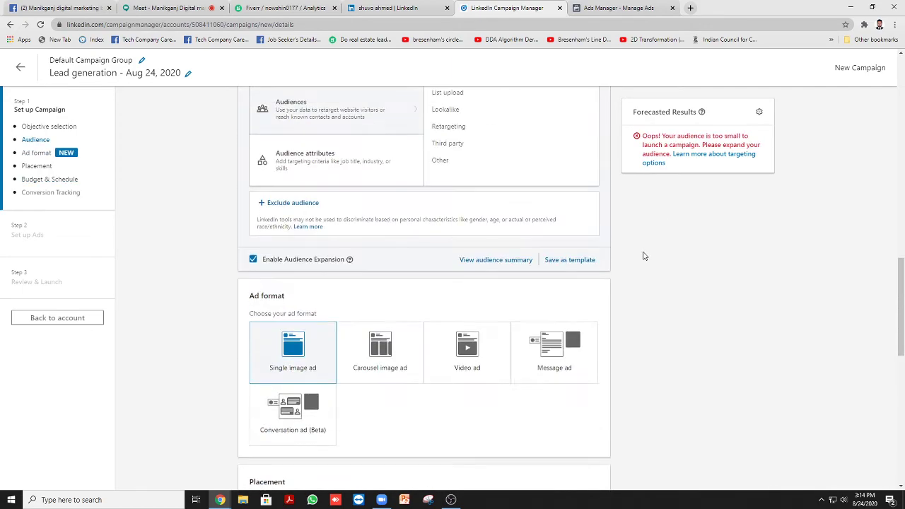
{"action": "scroll", "coordinate": [473, 258], "scroll_direction": "up", "scroll_amount": 10}
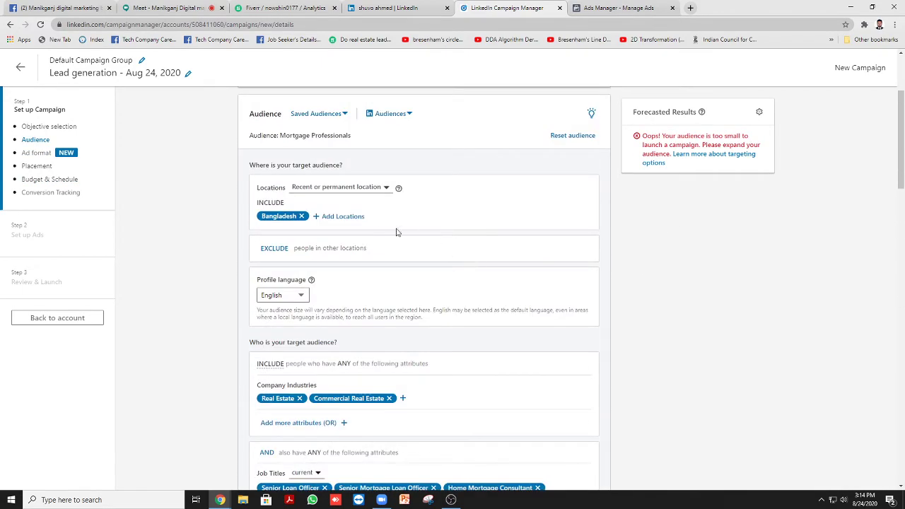
{"action": "scroll", "coordinate": [374, 229], "scroll_direction": "down", "scroll_amount": 15}
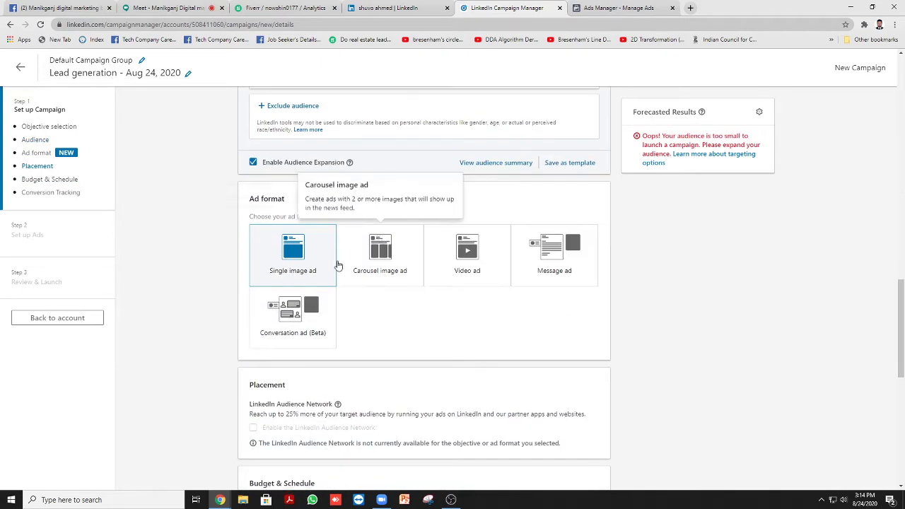
{"action": "scroll", "coordinate": [296, 253], "scroll_direction": "down", "scroll_amount": 2}
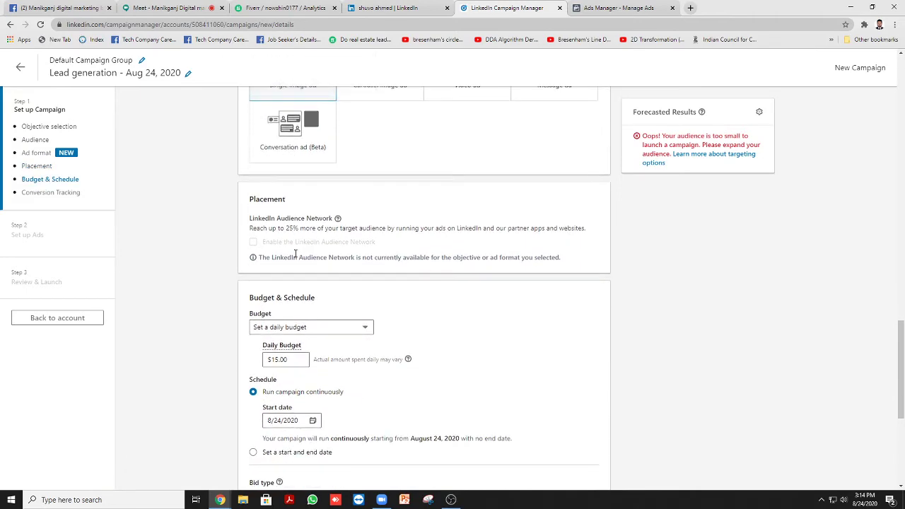
{"action": "scroll", "coordinate": [432, 204], "scroll_direction": "up", "scroll_amount": 9}
{"action": "scroll", "coordinate": [221, 271], "scroll_direction": "down", "scroll_amount": 8}
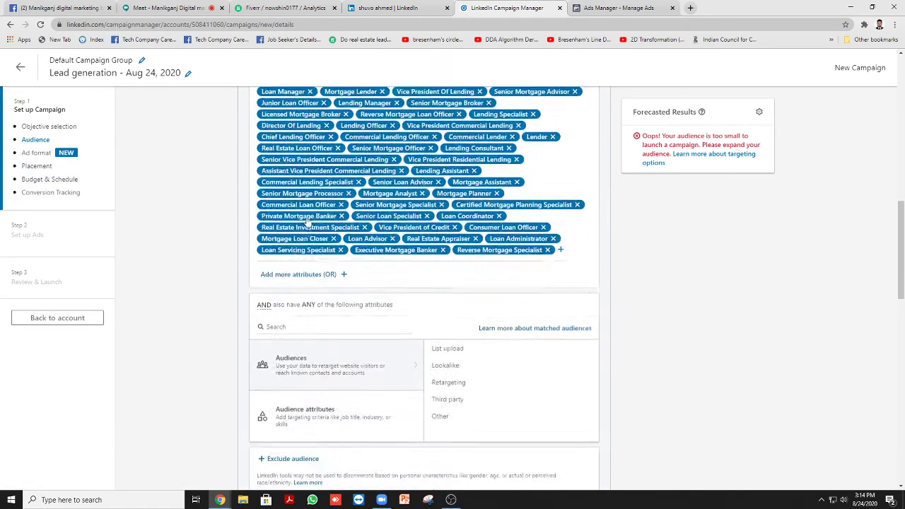
{"action": "scroll", "coordinate": [222, 270], "scroll_direction": "down", "scroll_amount": 2}
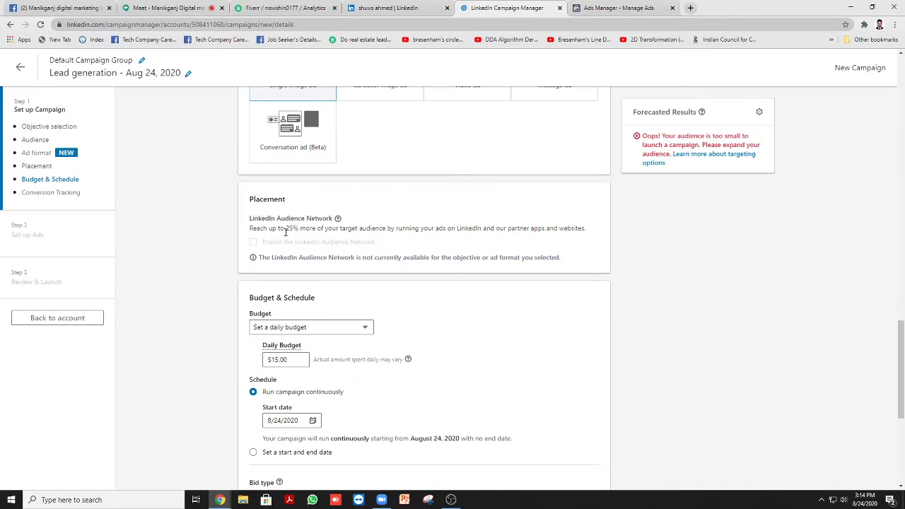
Look over the campaign schedule and show the available bid types.
{"action": "scroll", "coordinate": [286, 231], "scroll_direction": "down", "scroll_amount": 4}
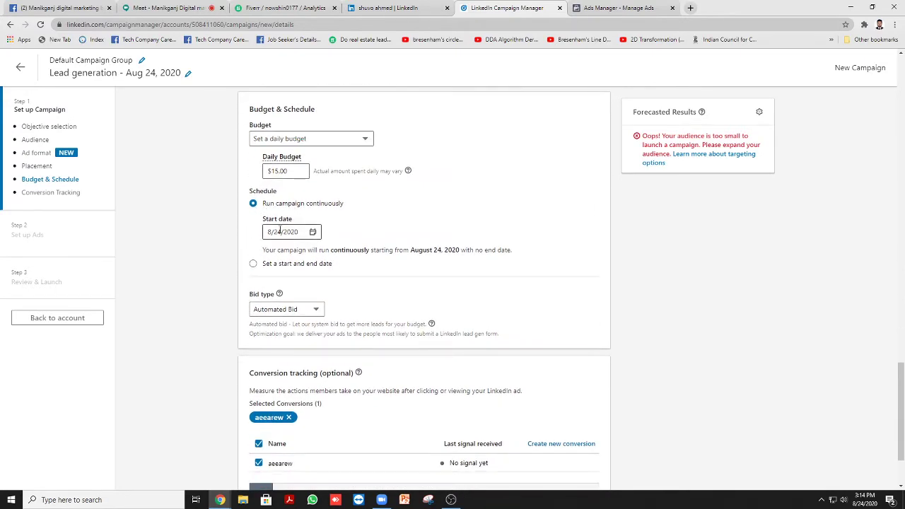
{"action": "scroll", "coordinate": [191, 275], "scroll_direction": "down", "scroll_amount": 2}
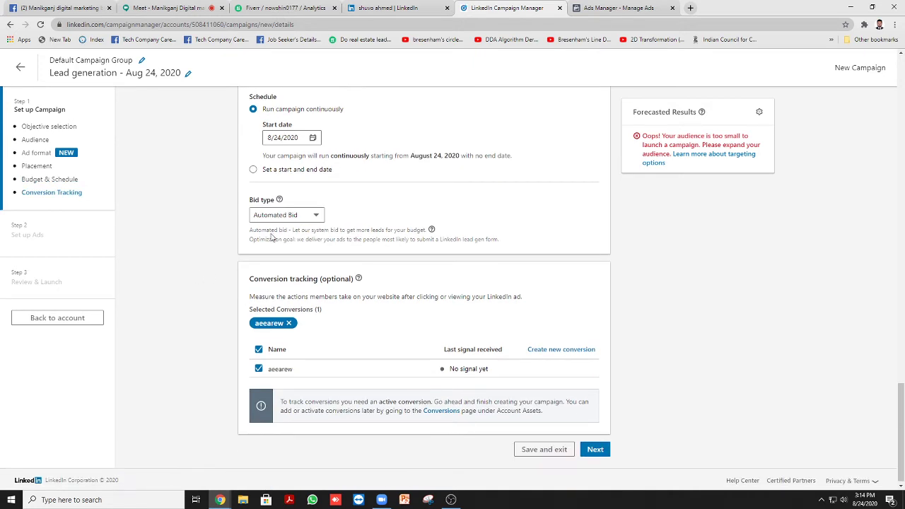
{"action": "left_click", "coordinate": [307, 220]}
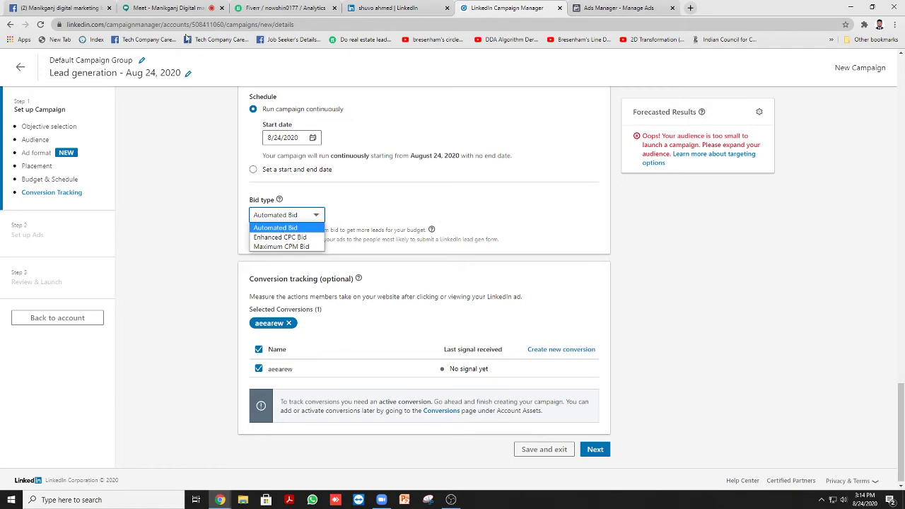
Switch to the Google Meet call to check on the participants and return to LinkedIn Campaign Manager.
{"action": "key", "text": "ctrl+2"}
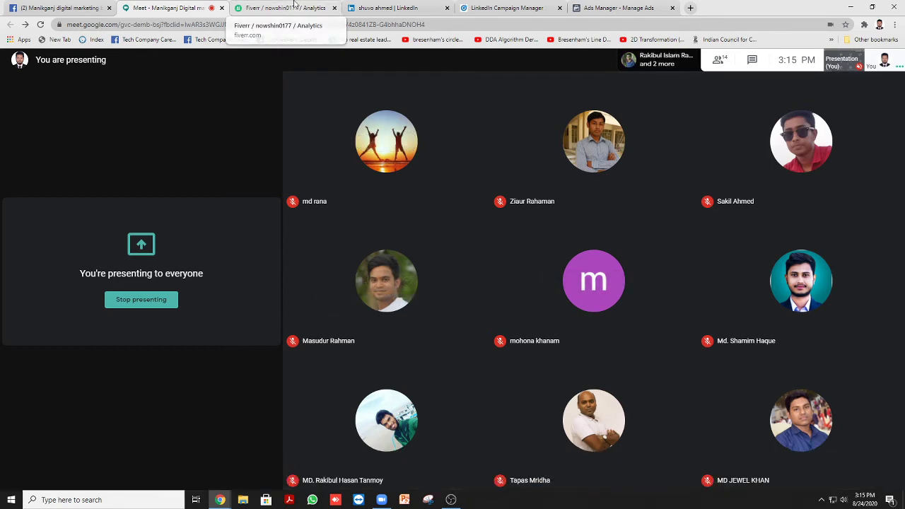
{"action": "left_click", "coordinate": [293, 6]}
{"action": "left_click", "coordinate": [393, 5]}
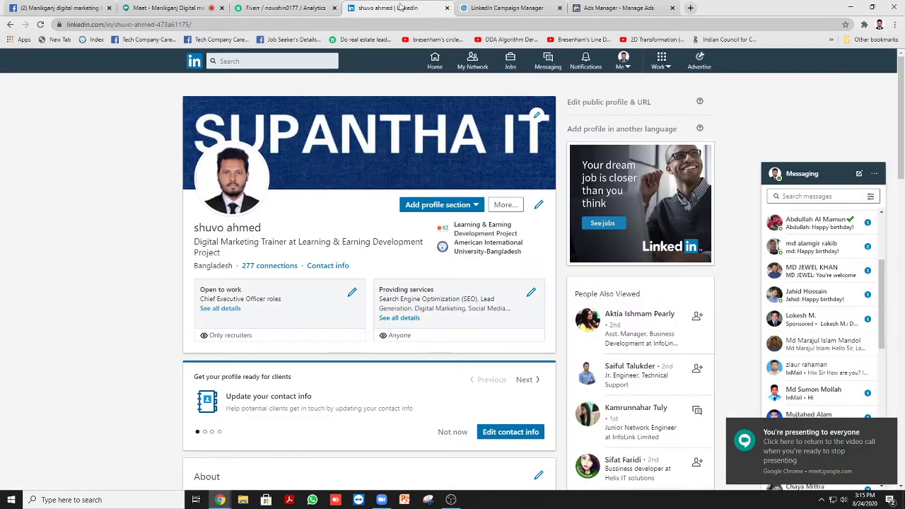
{"action": "left_click", "coordinate": [509, 9]}
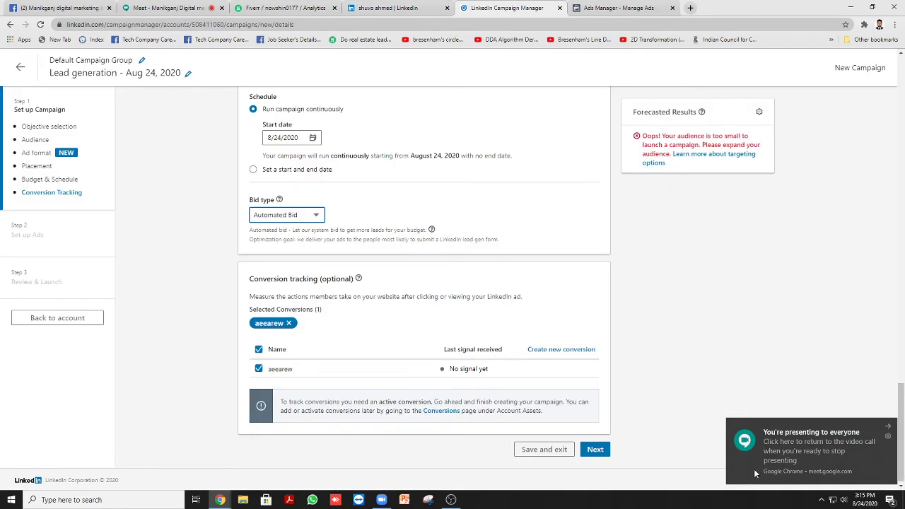
{"action": "left_click", "coordinate": [194, 5]}
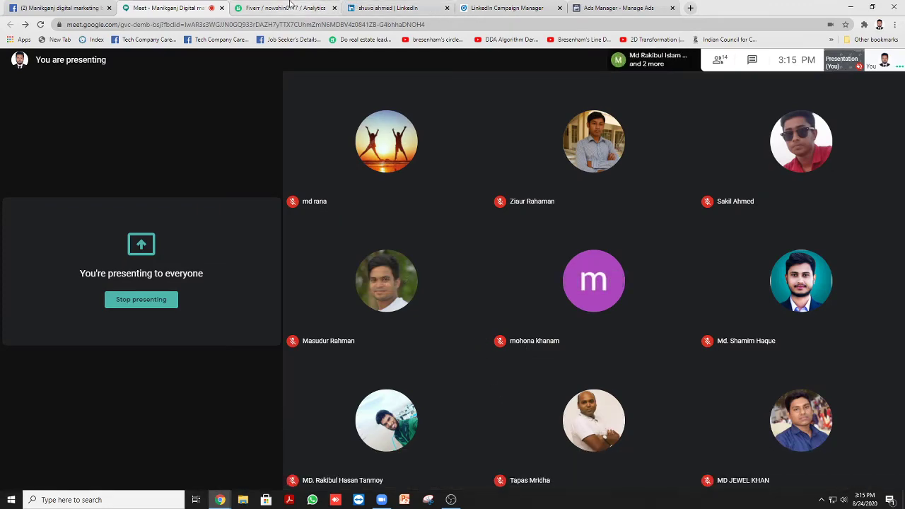
{"action": "left_click", "coordinate": [356, 7]}
{"action": "left_click", "coordinate": [482, 6]}
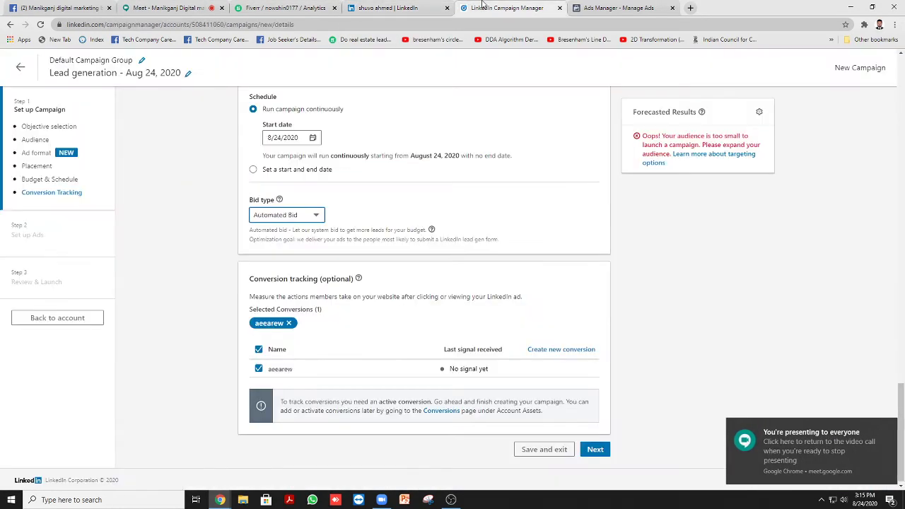
{"action": "left_click", "coordinate": [374, 7]}
{"action": "left_click", "coordinate": [492, 7]}
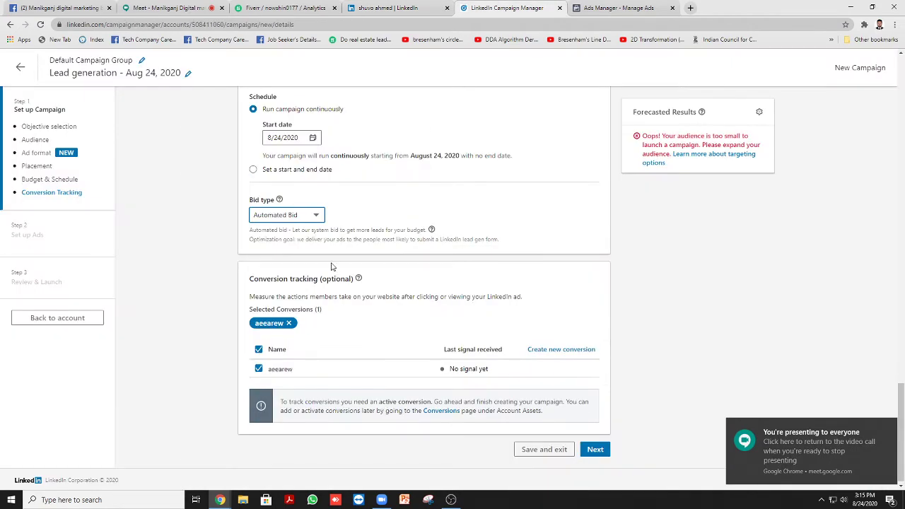
Select Automated Bid as the bid type and look at the optional Conversion tracking section.
{"action": "left_click", "coordinate": [284, 218]}
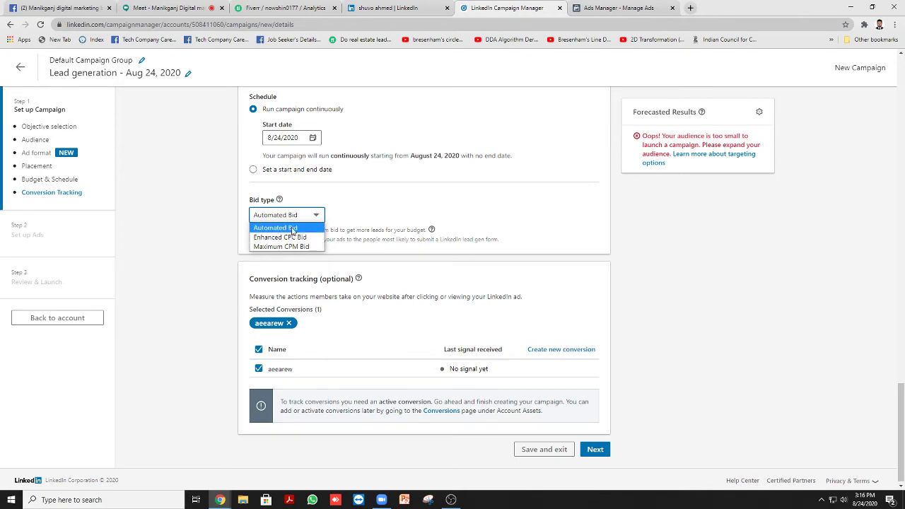
{"action": "left_click", "coordinate": [293, 228]}
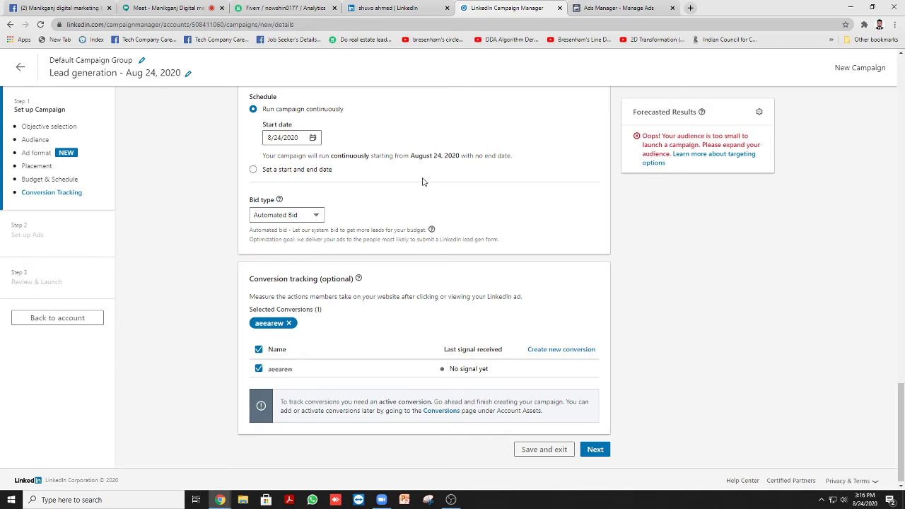
{"action": "scroll", "coordinate": [327, 233], "scroll_direction": "down", "scroll_amount": 1}
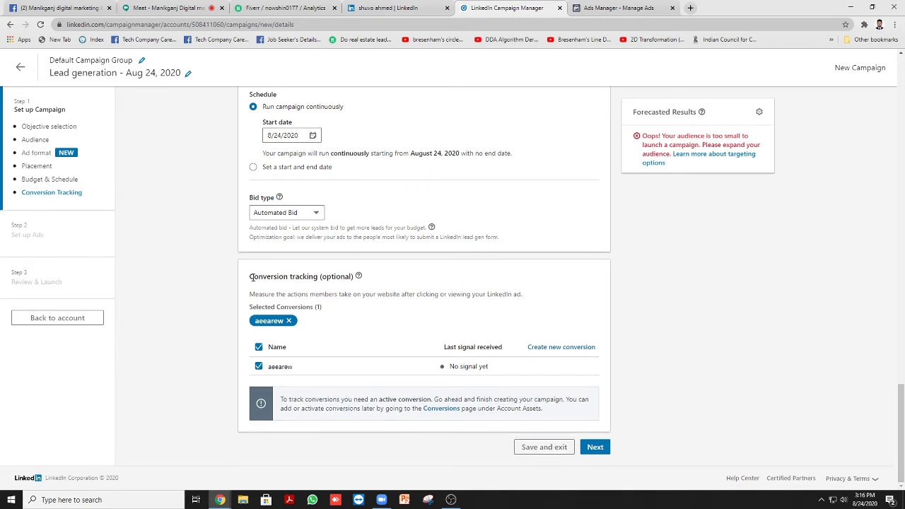
{"action": "left_click_drag", "start_coordinate": [253, 276], "coordinate": [319, 285]}
Switch to Facebook Ads Manager, change the campaign's marketing objective to Conversions and continue to the ad set.
{"action": "left_click", "coordinate": [618, 8]}
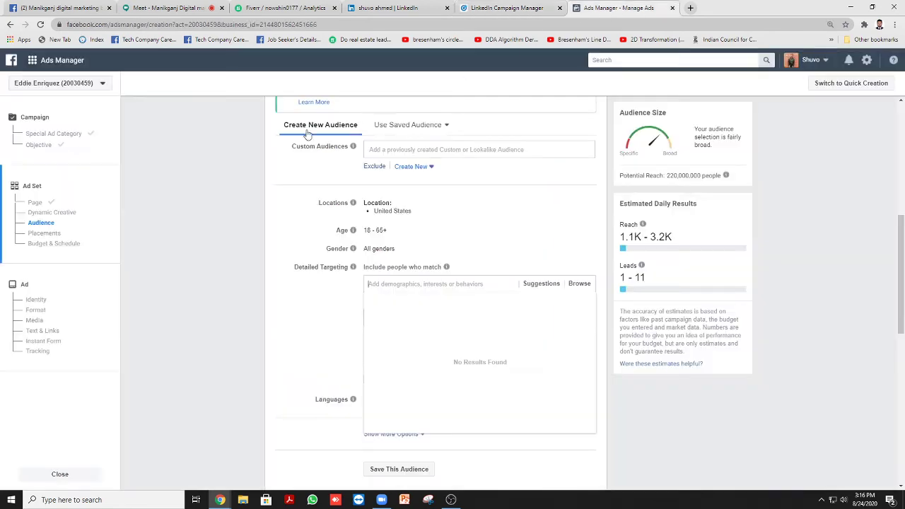
{"action": "left_click", "coordinate": [41, 119]}
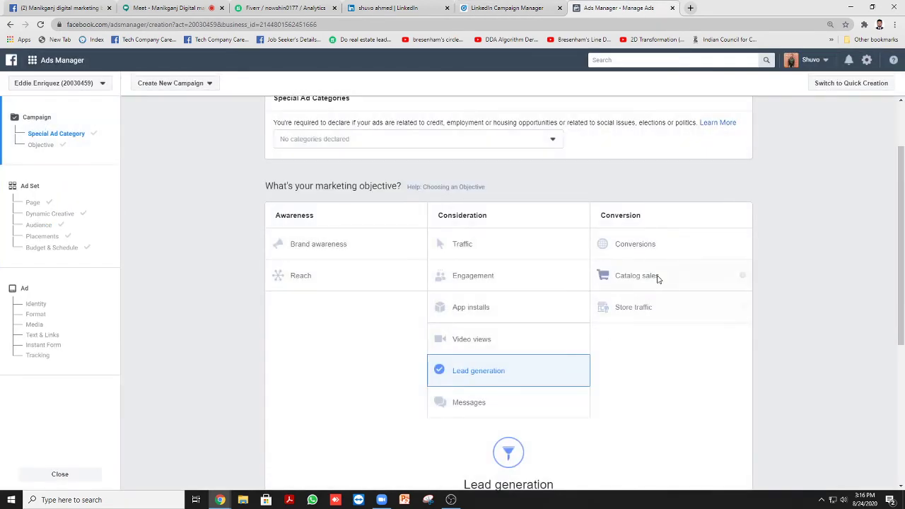
{"action": "left_click", "coordinate": [639, 244]}
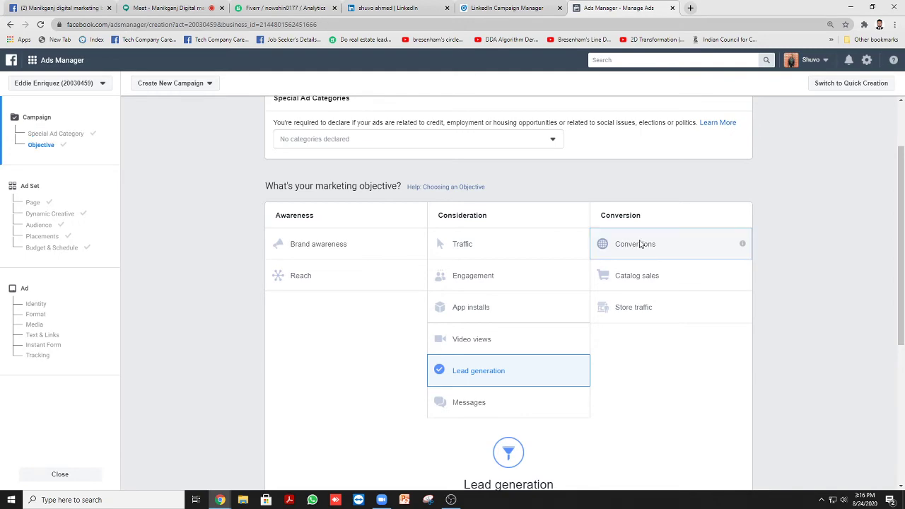
{"action": "left_click", "coordinate": [506, 397]}
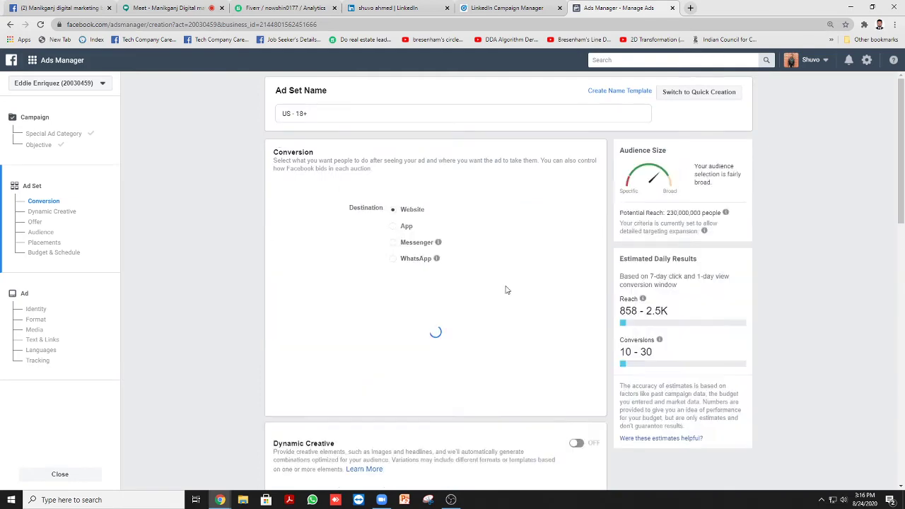
Examine the ad set's Conversion section and the events offered for the Facebook pixel without choosing one.
{"action": "scroll", "coordinate": [503, 297], "scroll_direction": "down", "scroll_amount": 2}
{"action": "scroll", "coordinate": [432, 297], "scroll_direction": "up", "scroll_amount": 3}
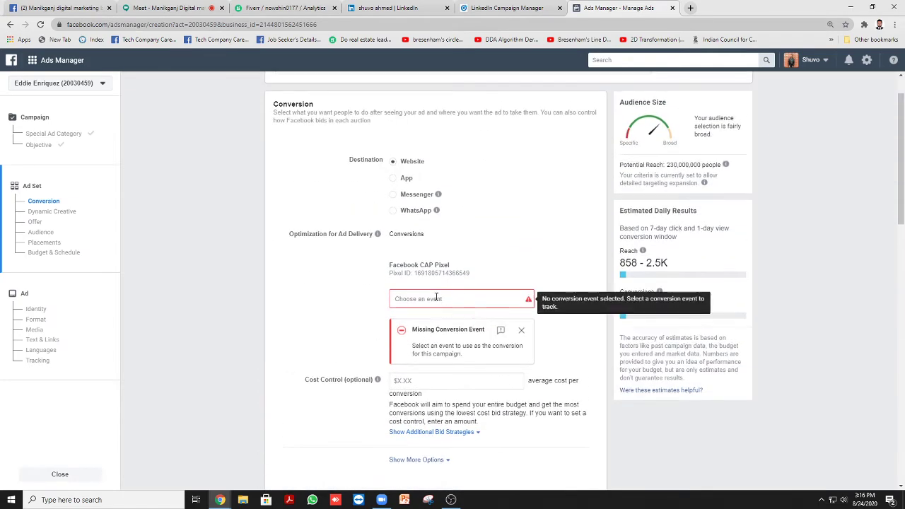
{"action": "left_click", "coordinate": [430, 299]}
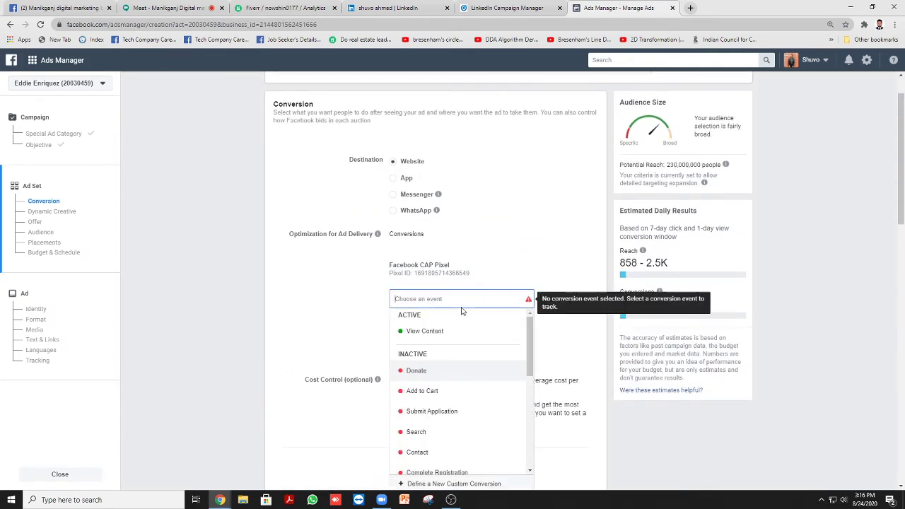
{"action": "left_click", "coordinate": [357, 296]}
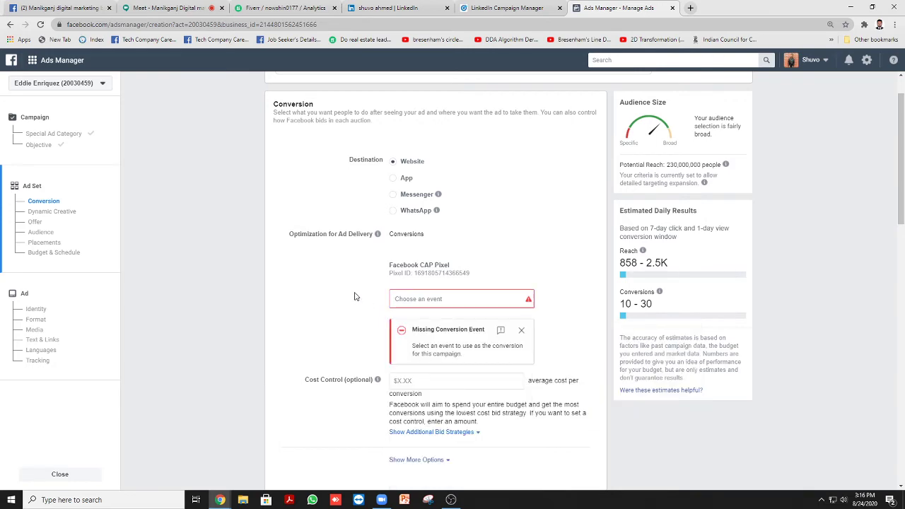
Return from Facebook Ads Manager to LinkedIn Campaign Manager and remove the selected conversion aeearew from Conversion tracking.
{"action": "scroll", "coordinate": [354, 297], "scroll_direction": "down", "scroll_amount": 1}
{"action": "scroll", "coordinate": [355, 296], "scroll_direction": "down", "scroll_amount": 3}
{"action": "scroll", "coordinate": [438, 187], "scroll_direction": "up", "scroll_amount": 2}
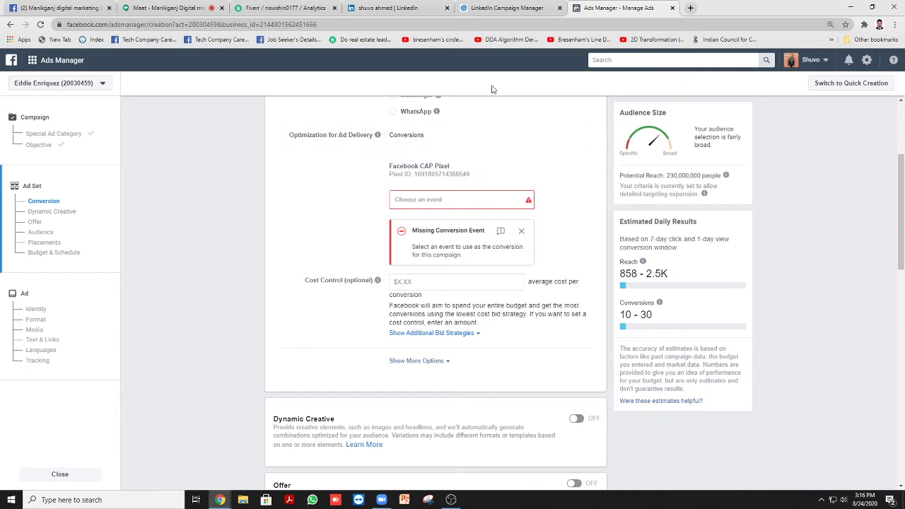
{"action": "left_click", "coordinate": [531, 7]}
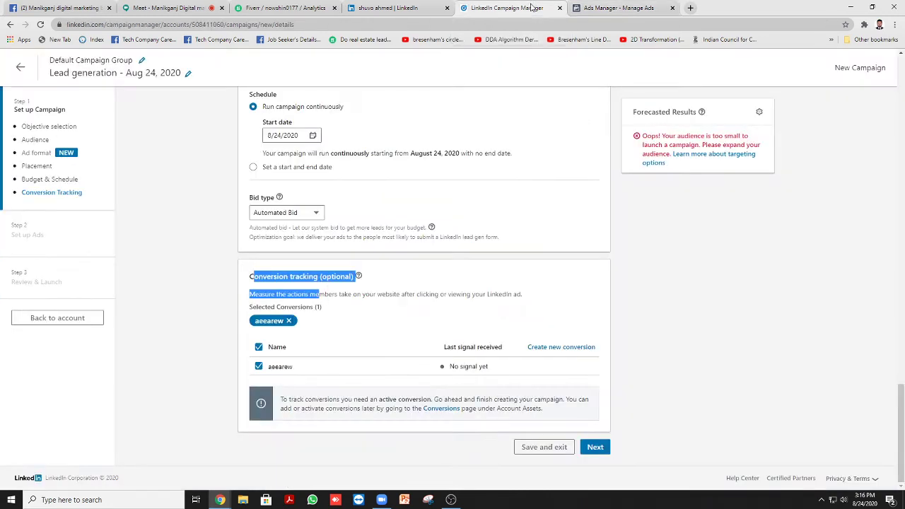
{"action": "left_click", "coordinate": [231, 184]}
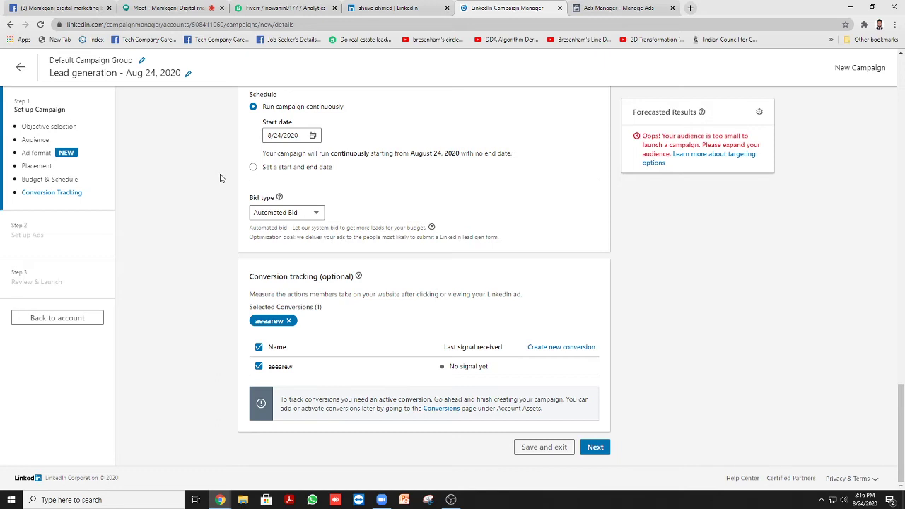
{"action": "left_click", "coordinate": [288, 320]}
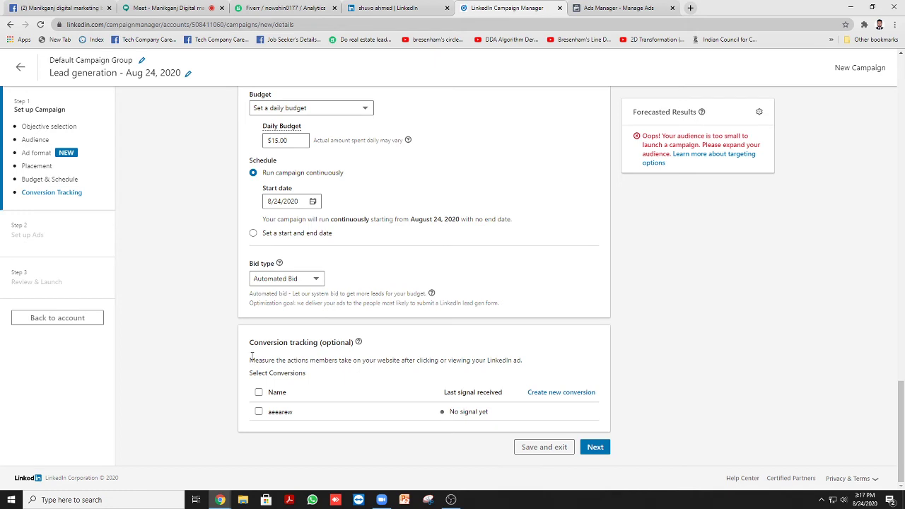
Read the help explanation for the optional Conversion tracking section, including its examples of valuable website actions.
{"action": "left_click_drag", "start_coordinate": [251, 343], "coordinate": [317, 344]}
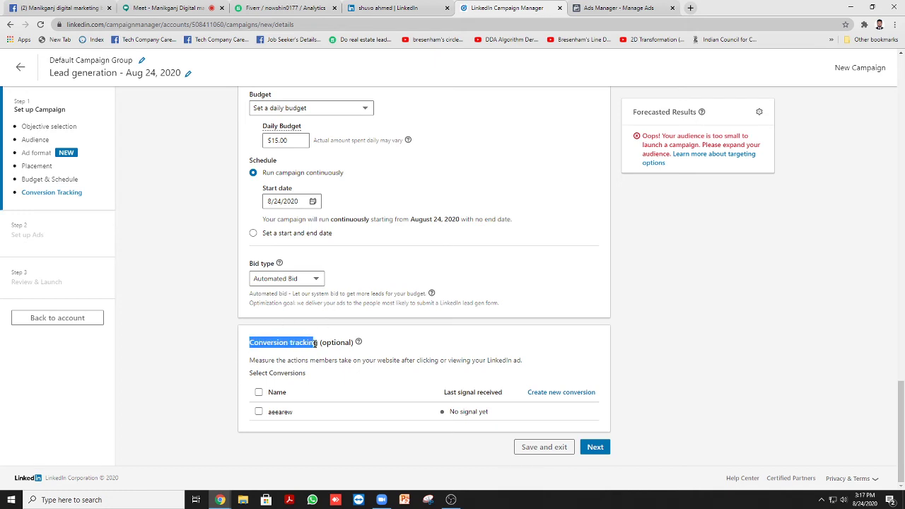
{"action": "left_click", "coordinate": [316, 344]}
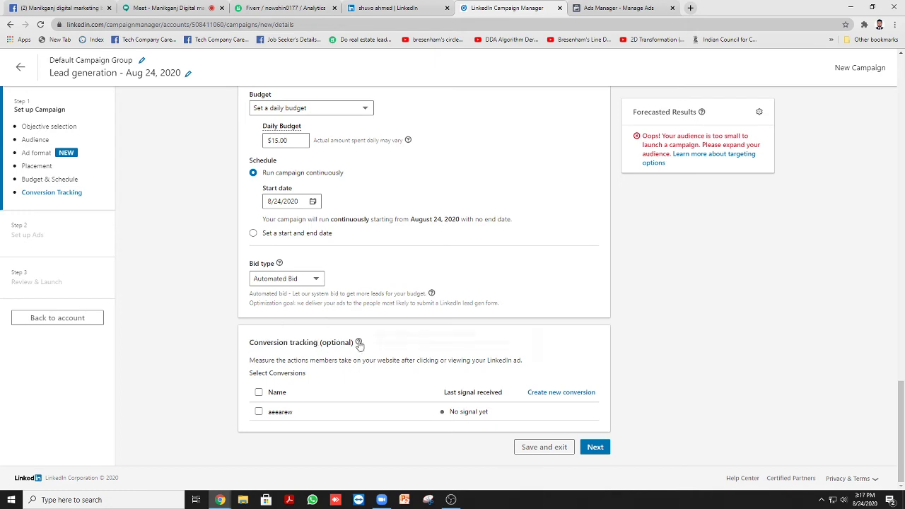
{"action": "left_click", "coordinate": [359, 343]}
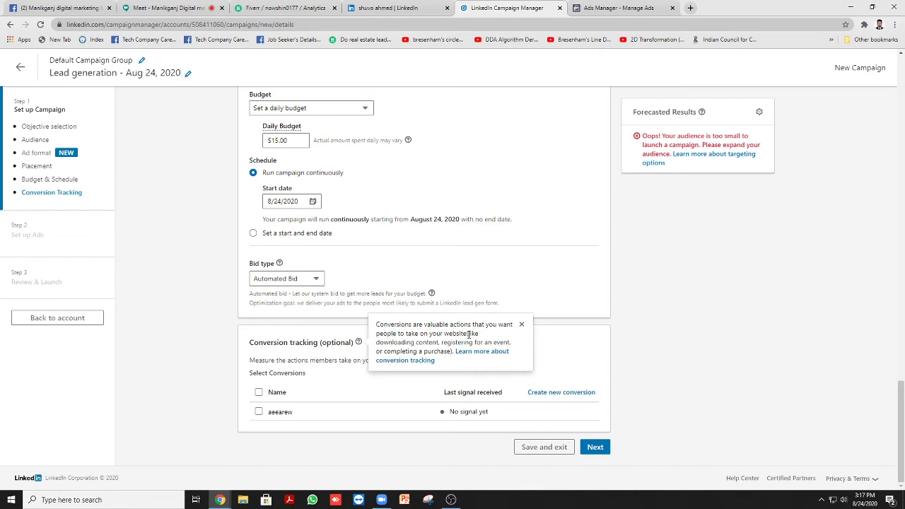
{"action": "left_click_drag", "start_coordinate": [389, 344], "coordinate": [444, 351]}
{"action": "left_click", "coordinate": [444, 345]}
{"action": "left_click", "coordinate": [475, 344]}
{"action": "left_click", "coordinate": [443, 351]}
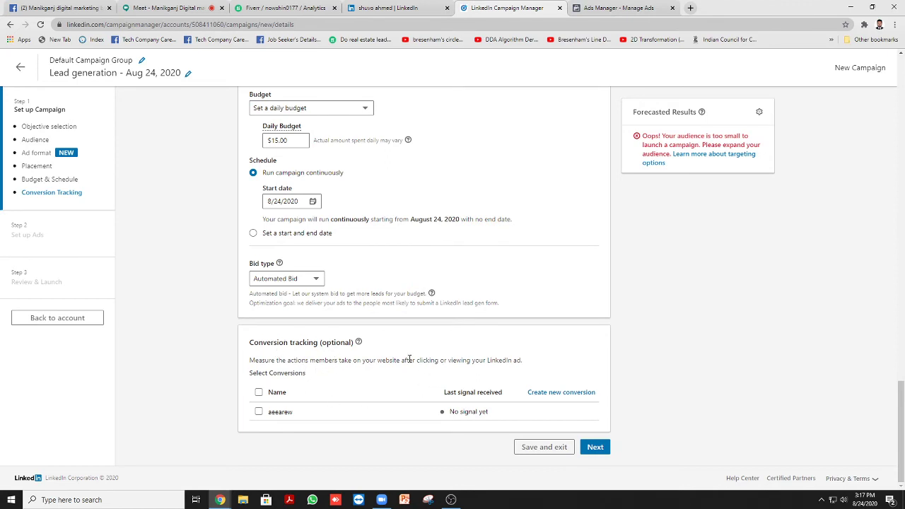
Start creating a new conversion and name it XYZ.
{"action": "left_click", "coordinate": [551, 393]}
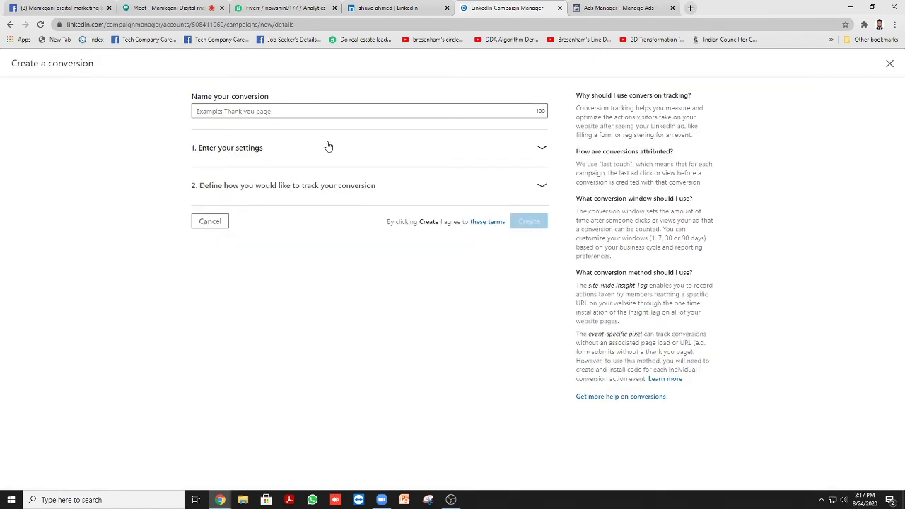
{"action": "left_click", "coordinate": [275, 112]}
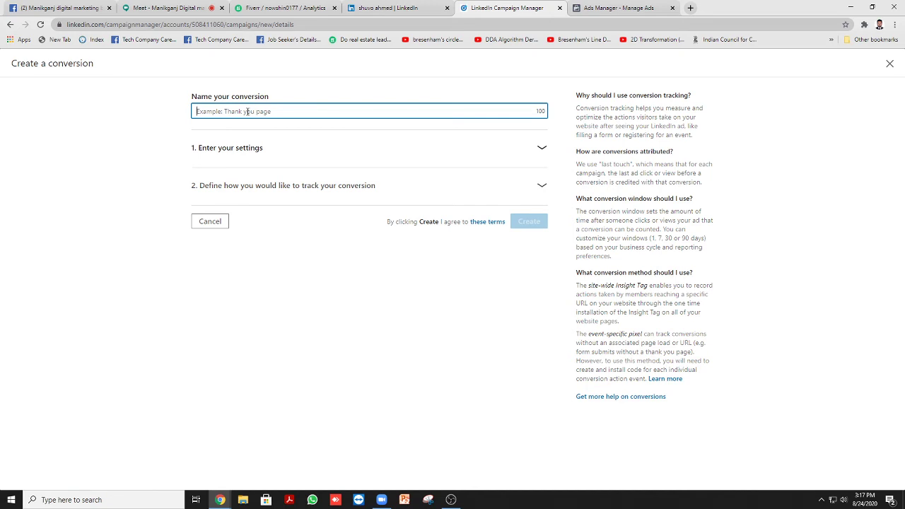
{"action": "type", "text": "XYZ"}
{"action": "left_click", "coordinate": [111, 144]}
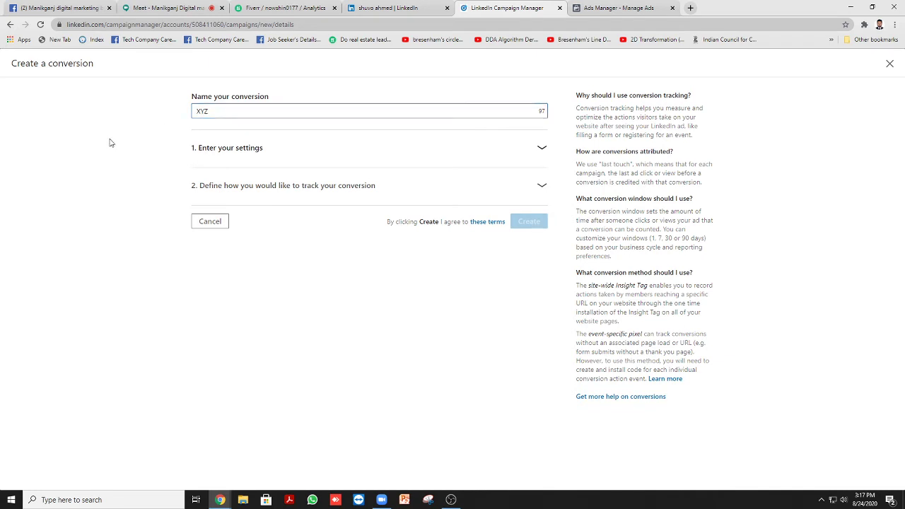
Expand the XYZ conversion's settings and set the visitor action type to Sign Up.
{"action": "left_click", "coordinate": [265, 152]}
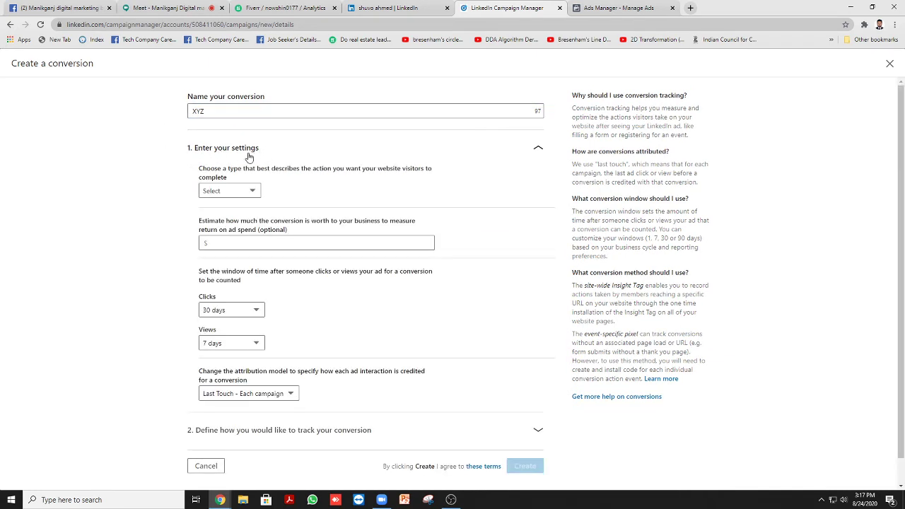
{"action": "scroll", "coordinate": [252, 155], "scroll_direction": "down", "scroll_amount": 1}
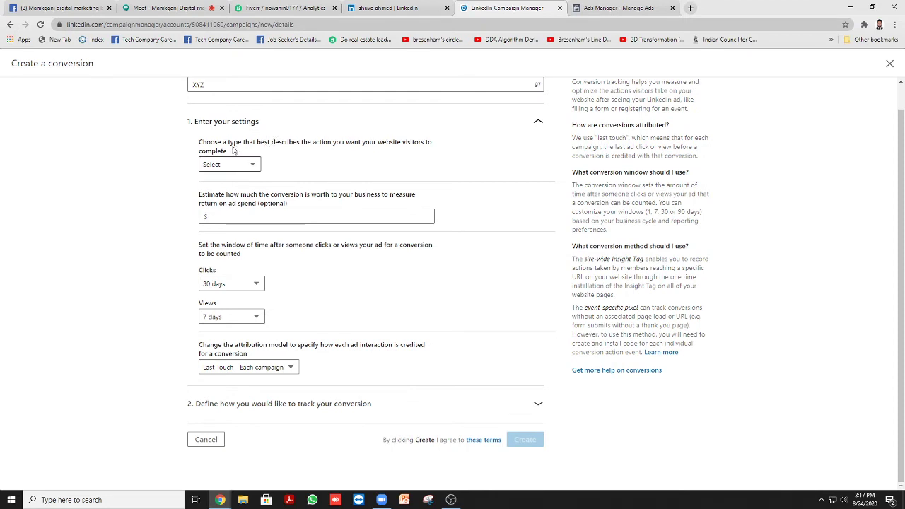
{"action": "left_click_drag", "start_coordinate": [228, 144], "coordinate": [424, 144]}
{"action": "left_click", "coordinate": [261, 144]}
{"action": "left_click", "coordinate": [424, 143]}
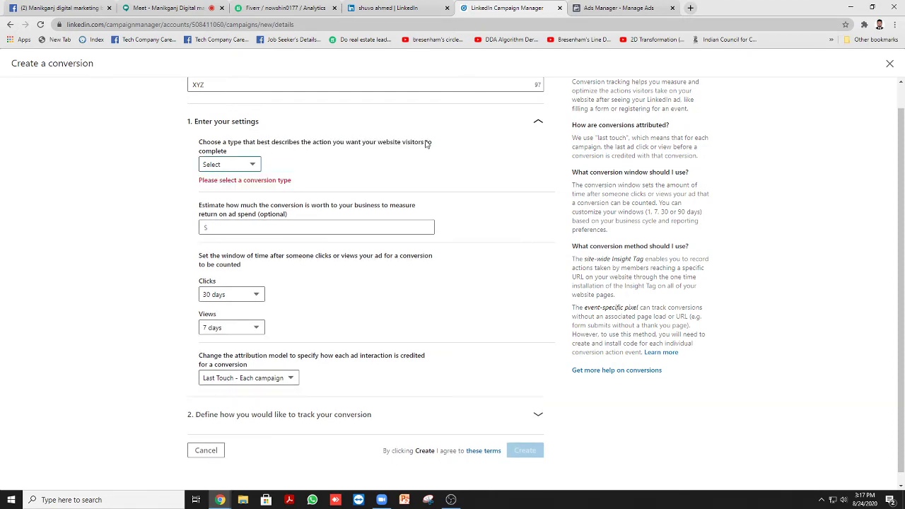
{"action": "left_click", "coordinate": [238, 166]}
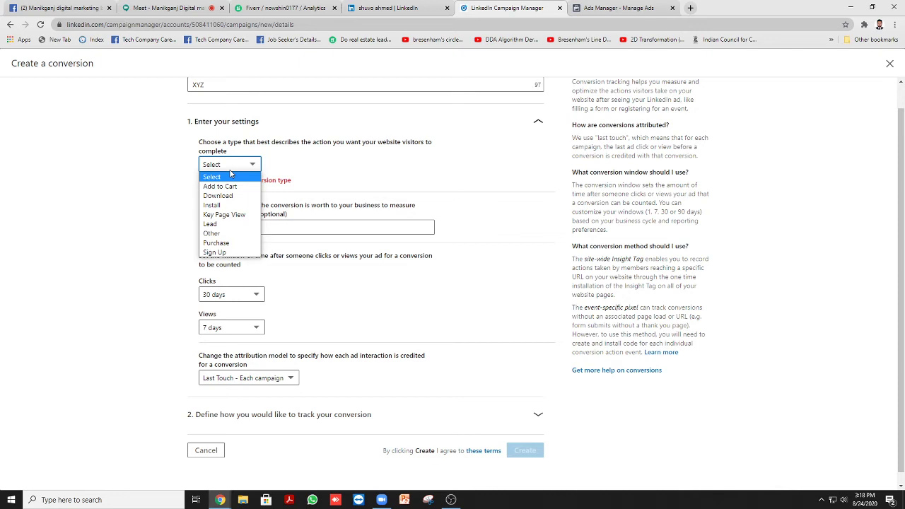
{"action": "left_click", "coordinate": [223, 252]}
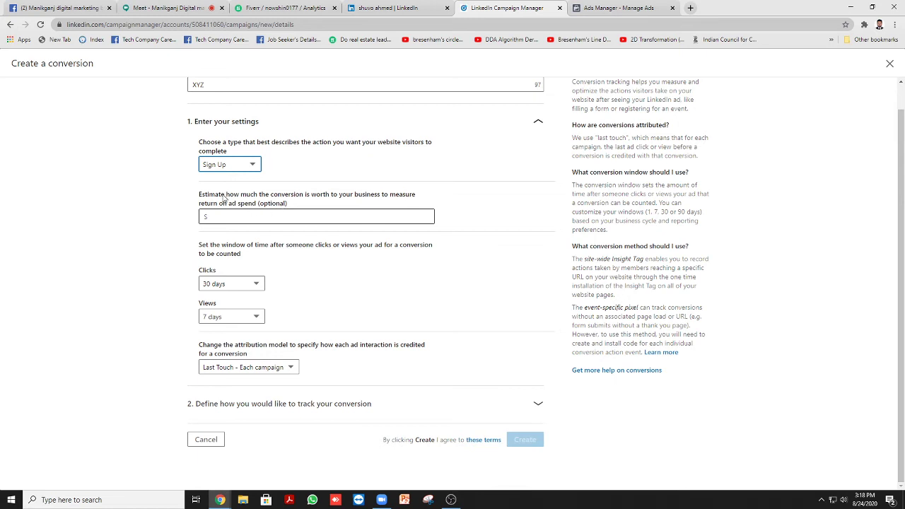
Examine the optional setting that estimates how much the conversion is worth for measuring return on ad spend.
{"action": "left_click_drag", "start_coordinate": [233, 195], "coordinate": [200, 197]}
{"action": "left_click", "coordinate": [286, 205]}
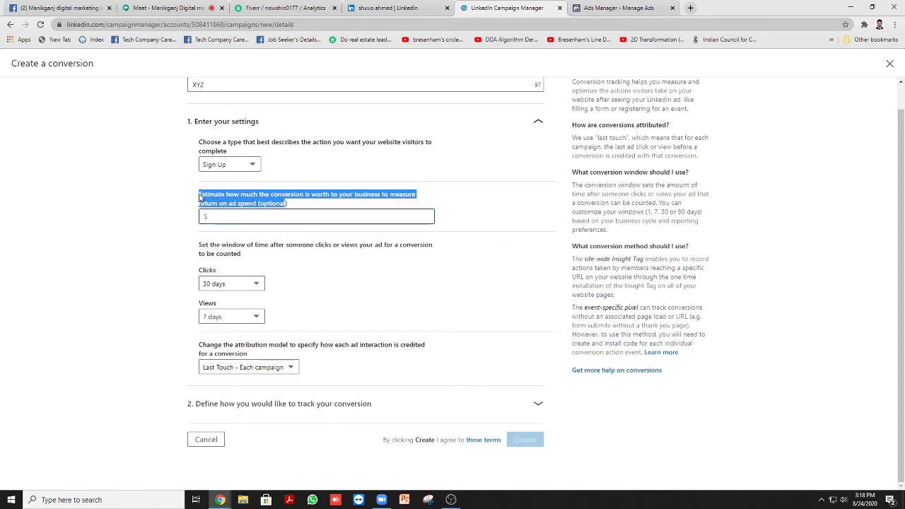
{"action": "left_click", "coordinate": [200, 197]}
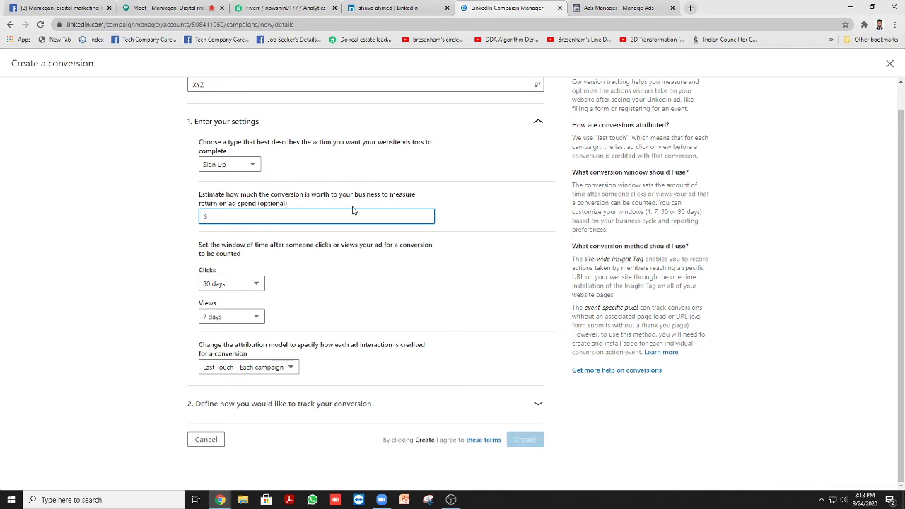
{"action": "left_click", "coordinate": [252, 205]}
{"action": "left_click_drag", "start_coordinate": [252, 206], "coordinate": [198, 196]}
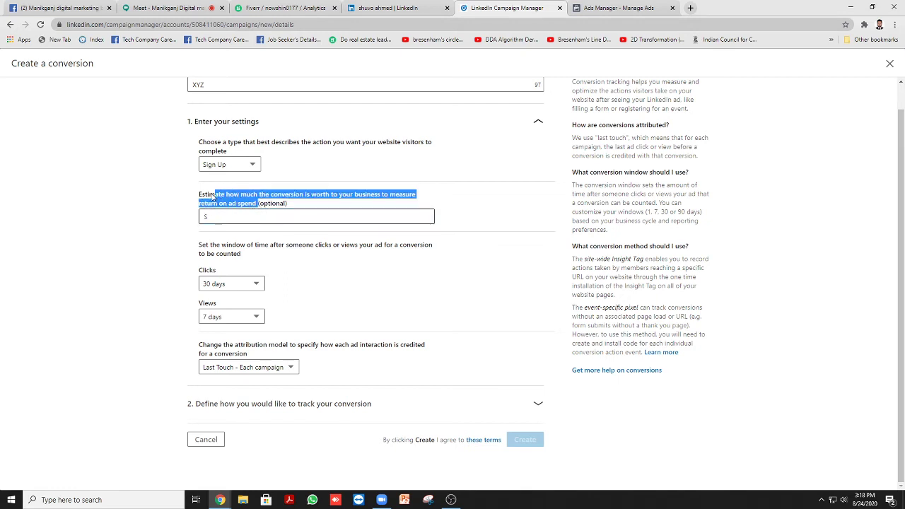
{"action": "left_click", "coordinate": [197, 198]}
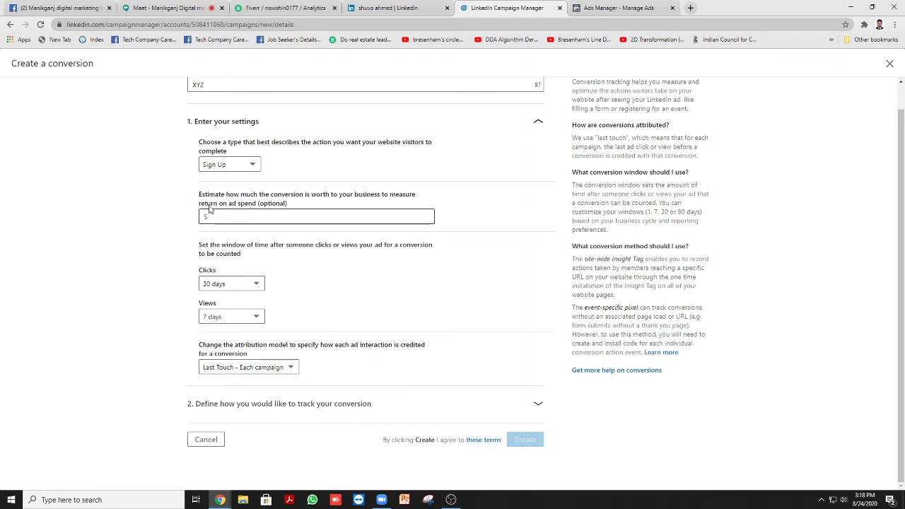
{"action": "scroll", "coordinate": [185, 211], "scroll_direction": "up", "scroll_amount": 1}
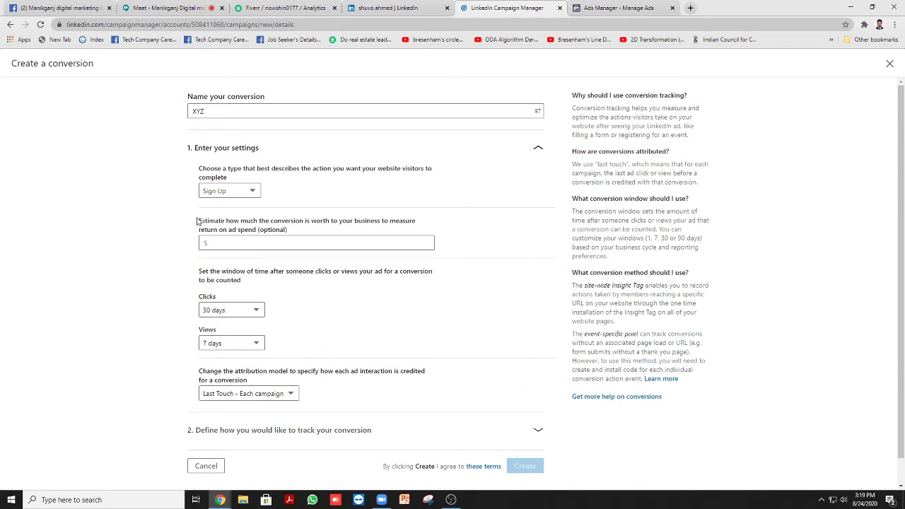
{"action": "left_click", "coordinate": [200, 222]}
{"action": "scroll", "coordinate": [187, 229], "scroll_direction": "down", "scroll_amount": 1}
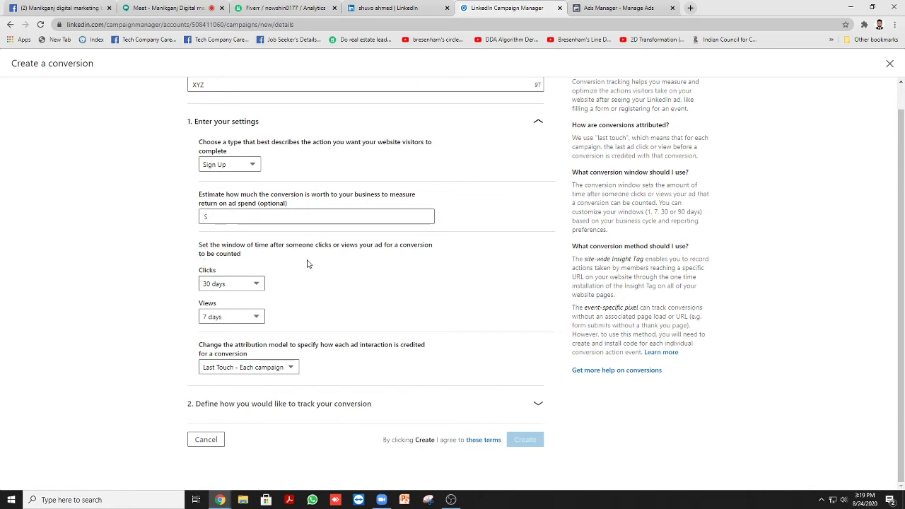
Review the time window options offered for counting conversions after clicks and after views.
{"action": "left_click", "coordinate": [257, 284]}
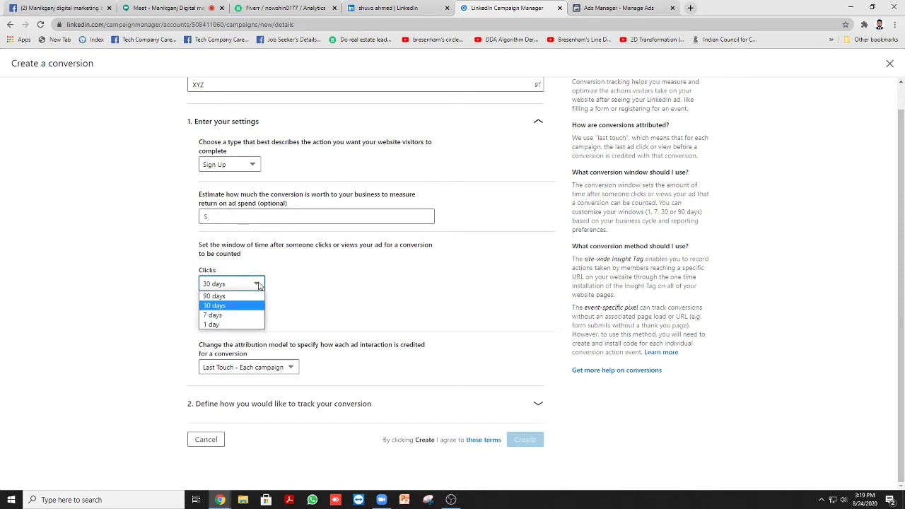
{"action": "left_click", "coordinate": [325, 288]}
{"action": "left_click", "coordinate": [230, 317]}
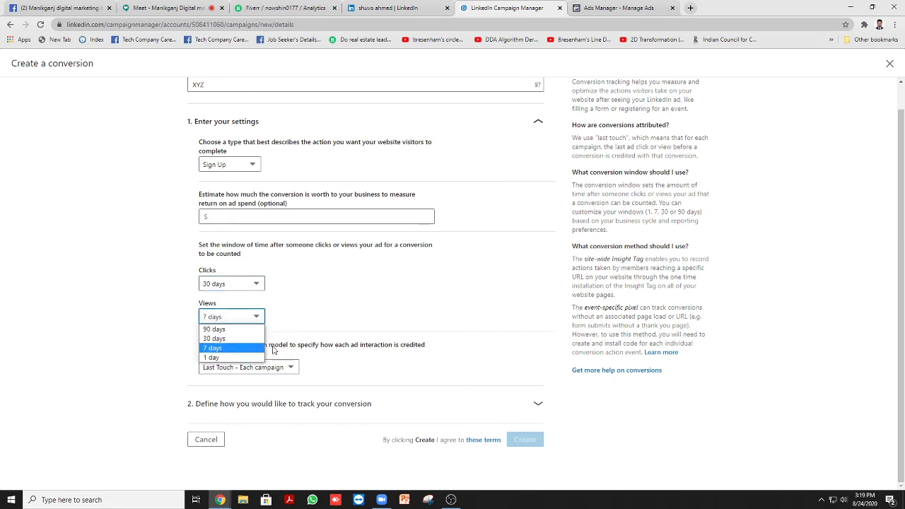
{"action": "left_click", "coordinate": [366, 283]}
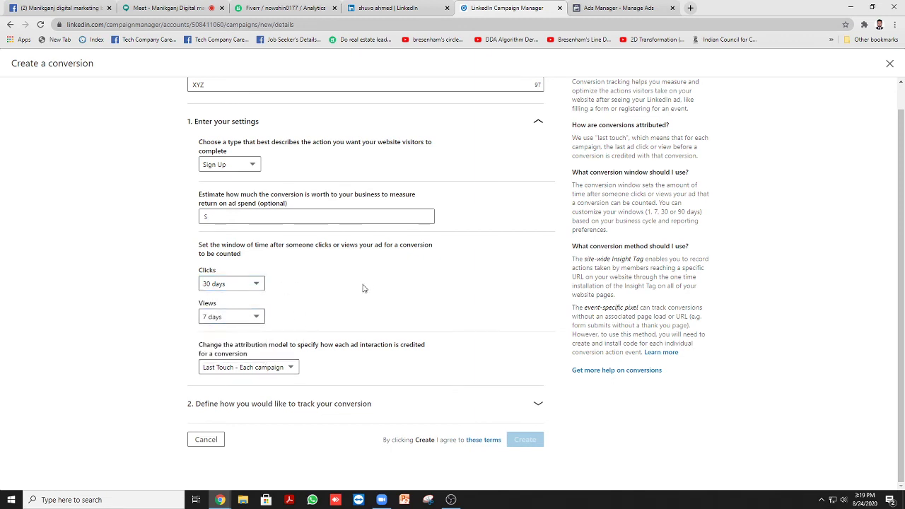
Examine the attribution model description and its Last Touch options for crediting ad interactions.
{"action": "left_click", "coordinate": [286, 371]}
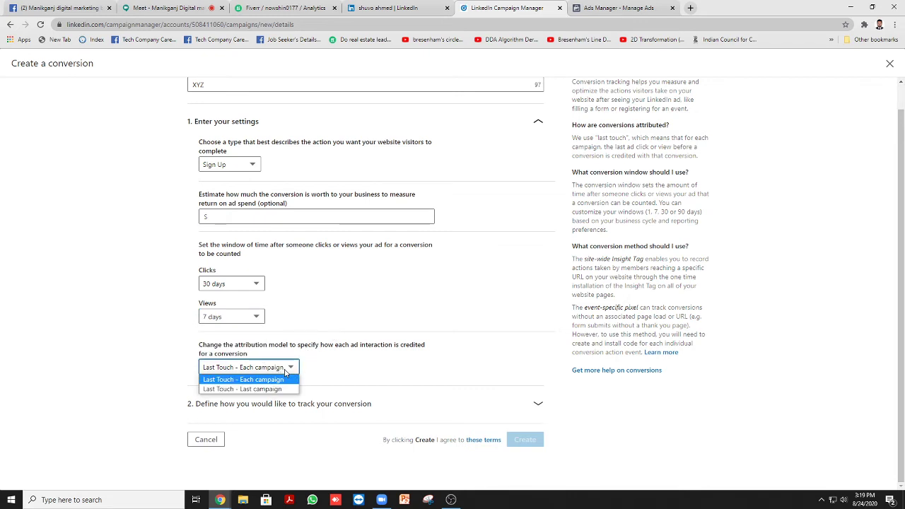
{"action": "left_click", "coordinate": [236, 351]}
{"action": "left_click_drag", "start_coordinate": [242, 346], "coordinate": [266, 347]}
{"action": "left_click", "coordinate": [266, 348]}
{"action": "left_click", "coordinate": [283, 346]}
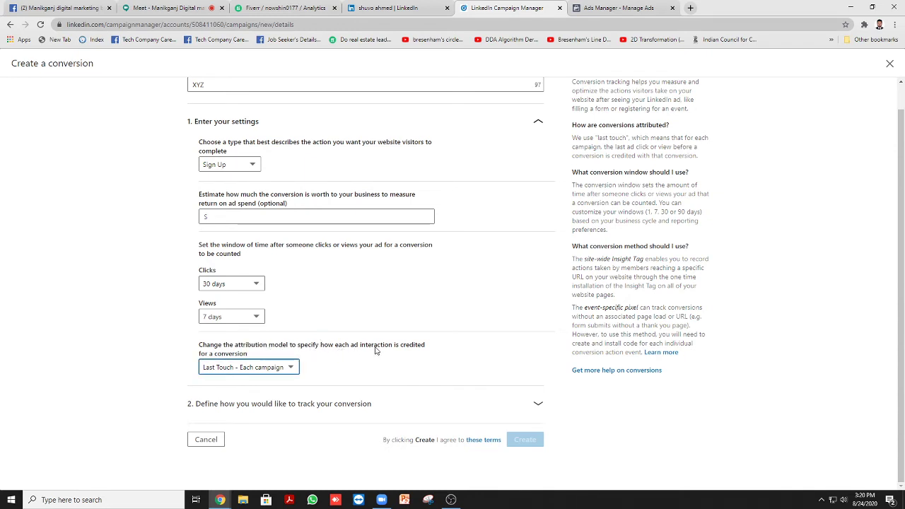
{"action": "left_click", "coordinate": [274, 369]}
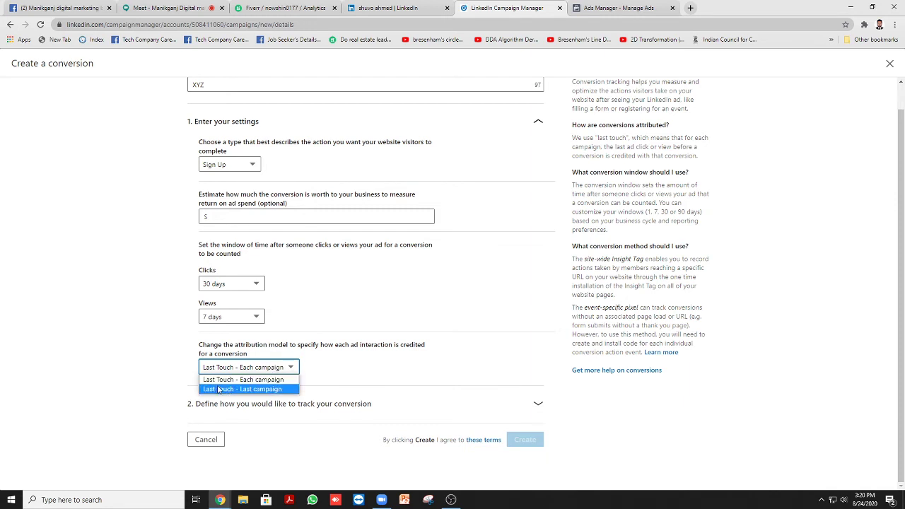
{"action": "left_click", "coordinate": [364, 373]}
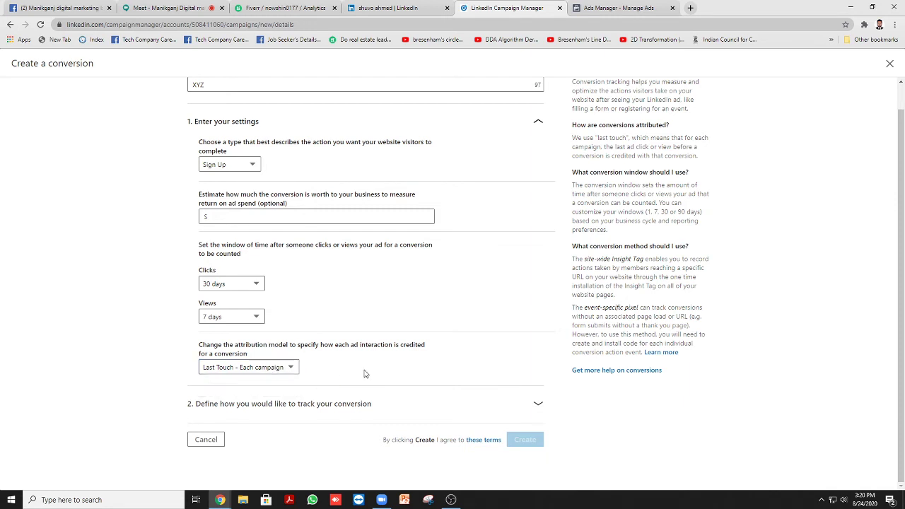
{"action": "left_click", "coordinate": [289, 404]}
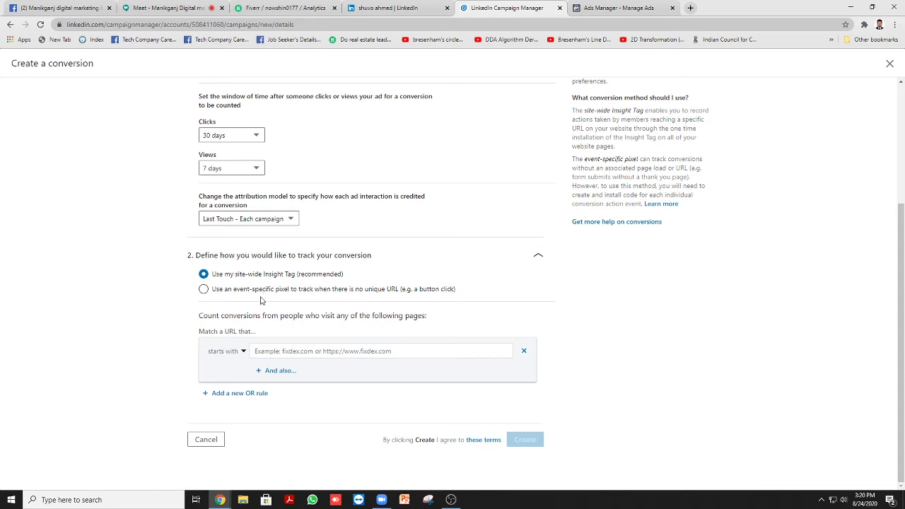
{"action": "left_click", "coordinate": [283, 351]}
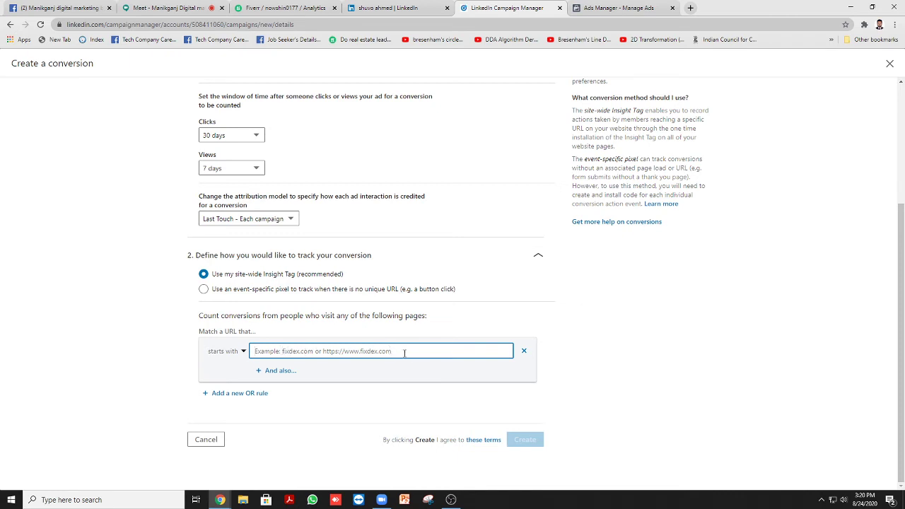
{"action": "left_click", "coordinate": [690, 8]}
{"action": "type", "text": "su"}
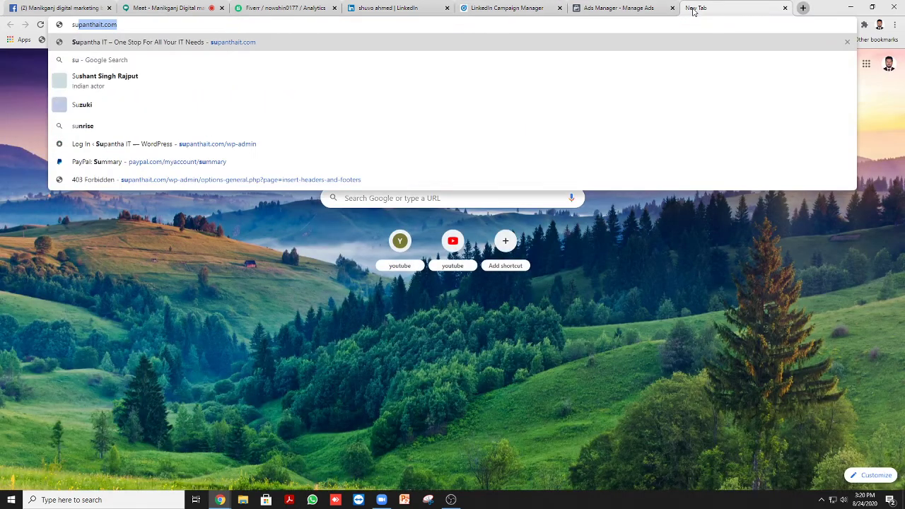
{"action": "key", "text": "Return"}
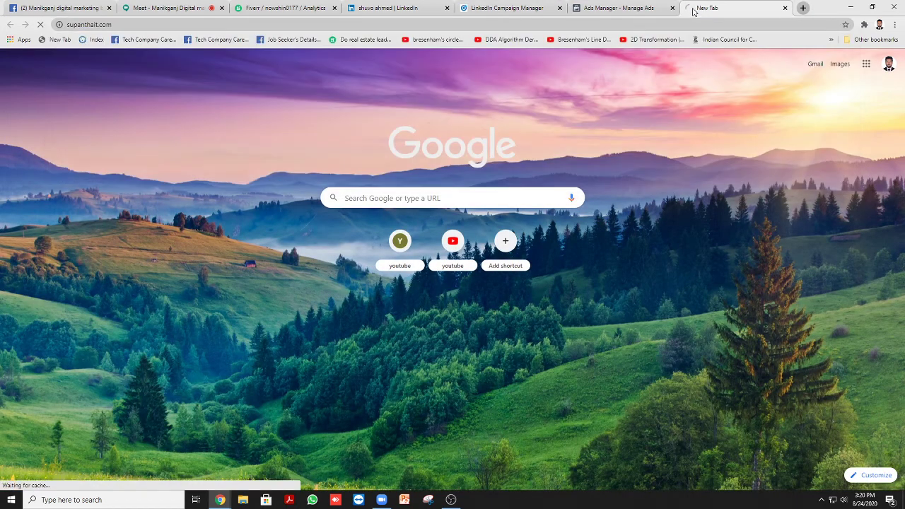
{"action": "left_click", "coordinate": [646, 24]}
{"action": "key", "text": "ctrl+c"}
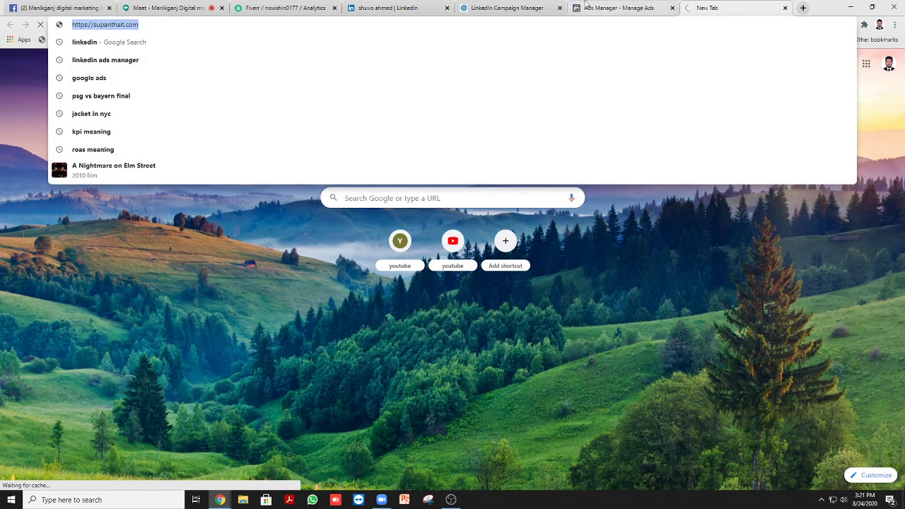
{"action": "left_click", "coordinate": [516, 10]}
{"action": "key", "text": "ctrl+v"}
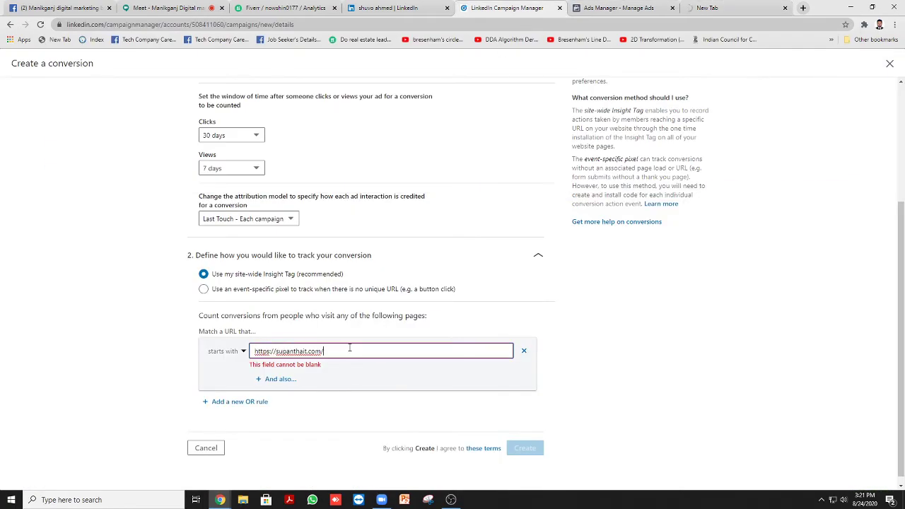
Try adding an "And also contains" condition to the URL rule, and remove that condition again.
{"action": "left_click", "coordinate": [632, 352]}
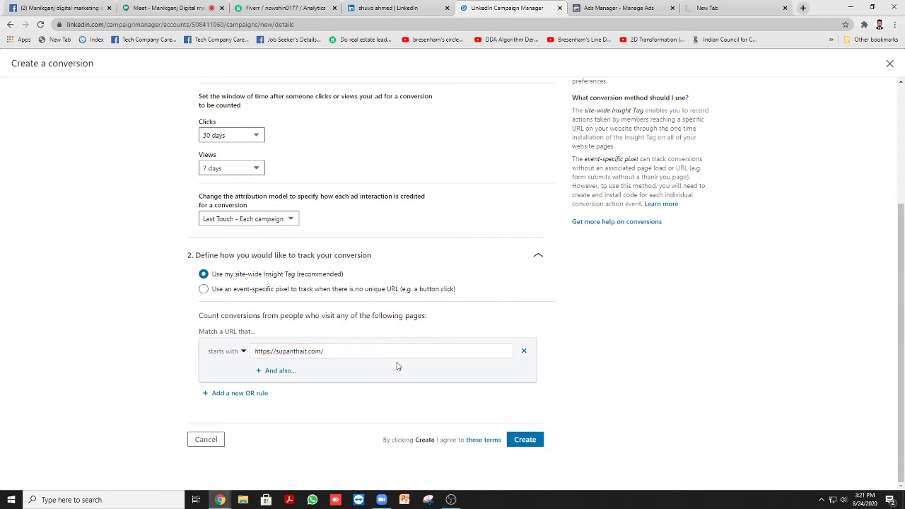
{"action": "left_click", "coordinate": [273, 370]}
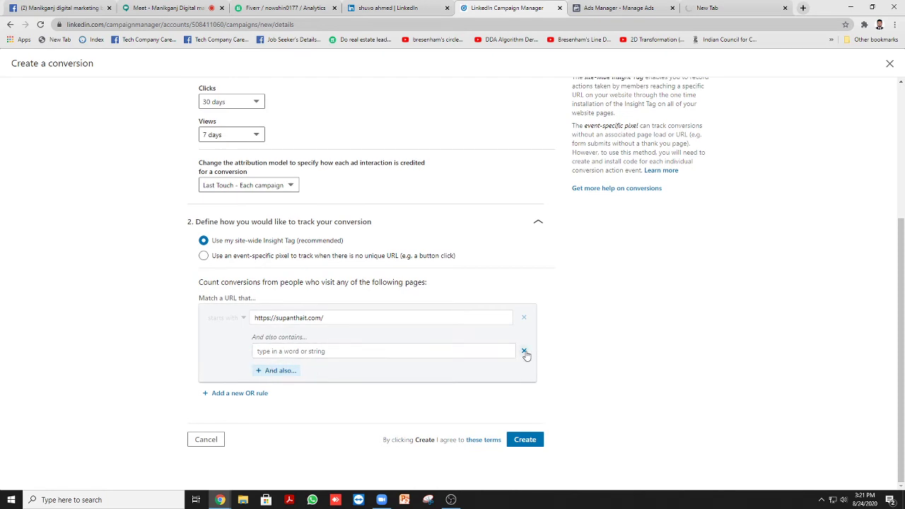
{"action": "left_click", "coordinate": [524, 351]}
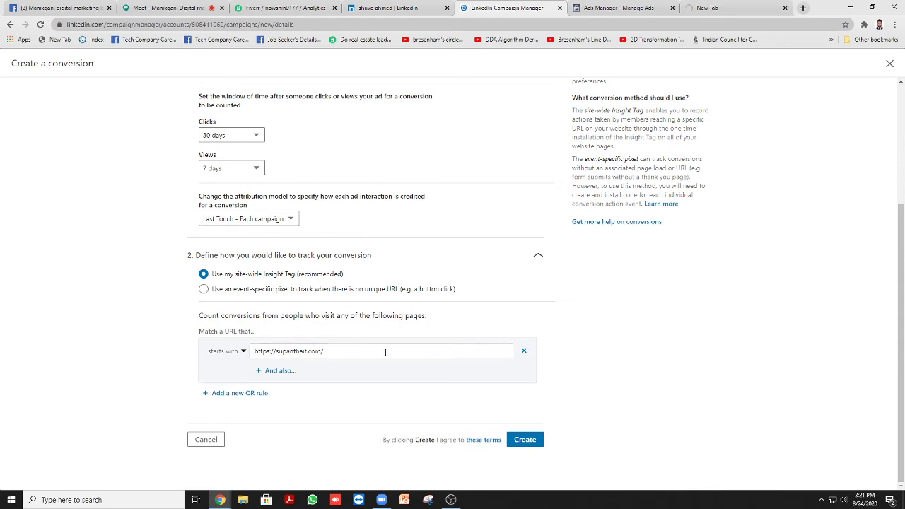
Review the XYZ conversion's settings, create the conversion and dismiss the saved notification.
{"action": "scroll", "coordinate": [541, 359], "scroll_direction": "up", "scroll_amount": 3}
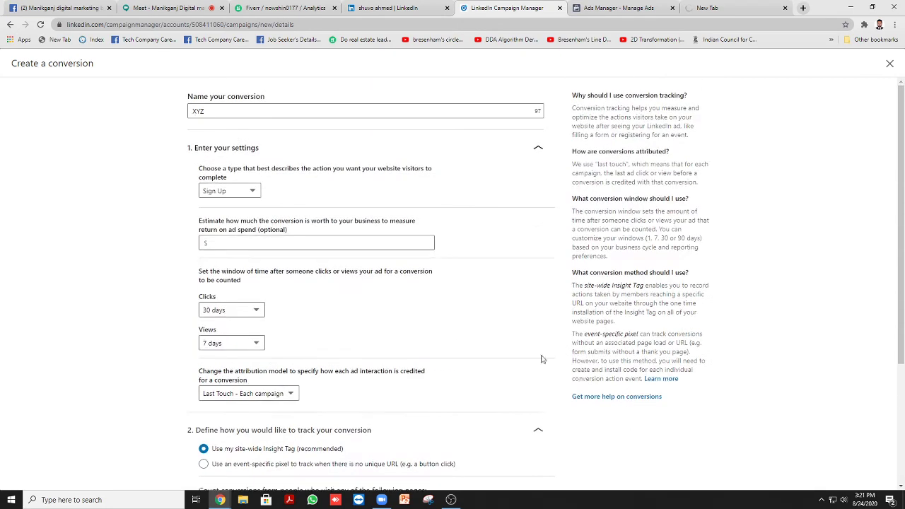
{"action": "scroll", "coordinate": [268, 189], "scroll_direction": "down", "scroll_amount": 2}
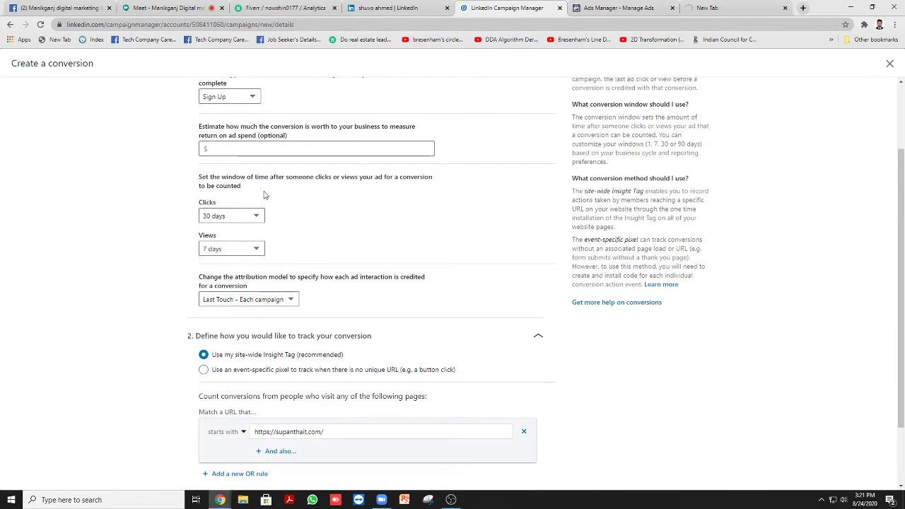
{"action": "scroll", "coordinate": [265, 195], "scroll_direction": "down", "scroll_amount": 2}
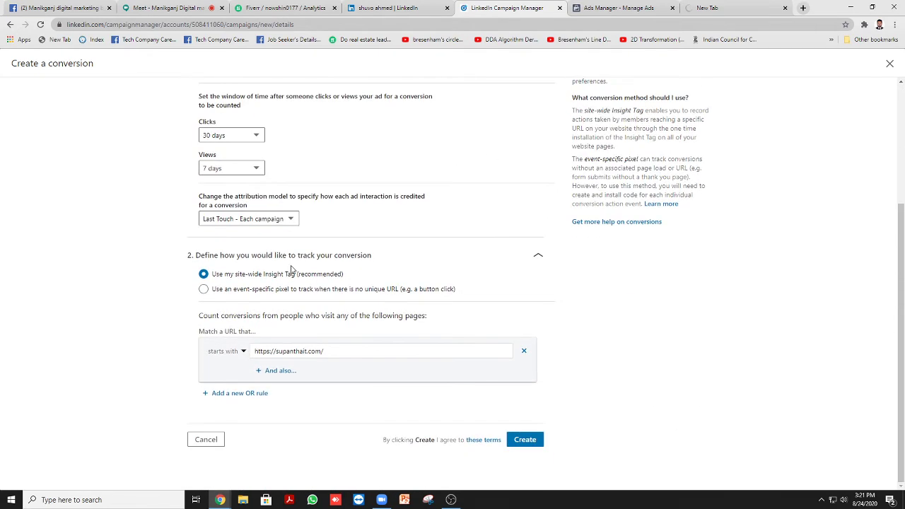
{"action": "left_click", "coordinate": [523, 440]}
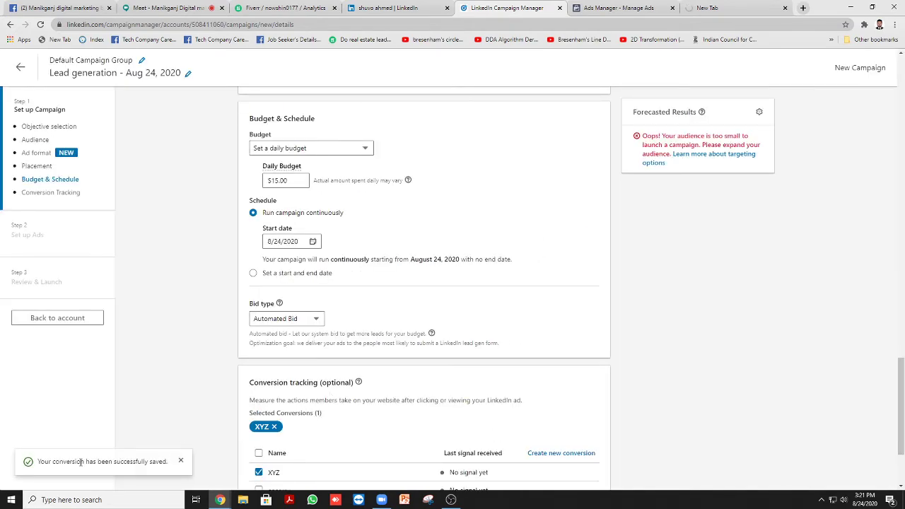
{"action": "left_click", "coordinate": [181, 464]}
Examine the conversion tracking list with XYZ selected, along with the budget, placement and audience settings above it.
{"action": "scroll", "coordinate": [199, 439], "scroll_direction": "down", "scroll_amount": 2}
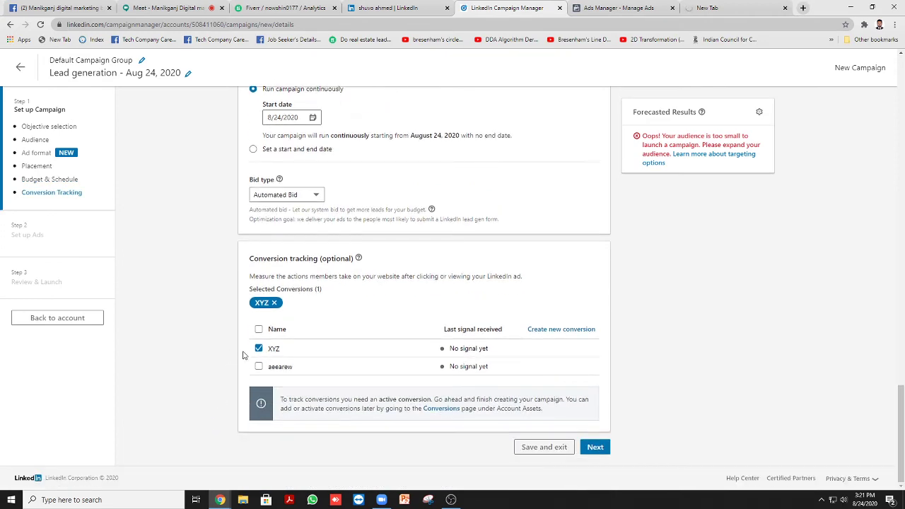
{"action": "scroll", "coordinate": [470, 346], "scroll_direction": "up", "scroll_amount": 3}
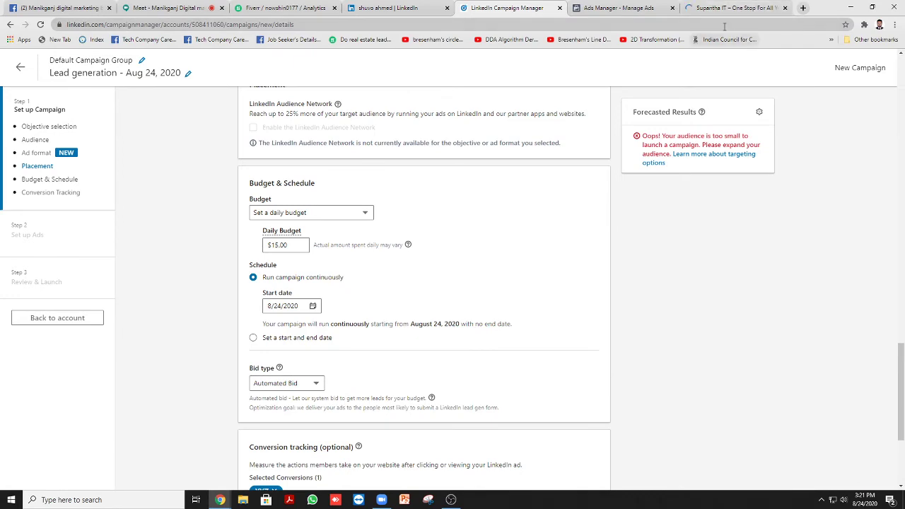
{"action": "scroll", "coordinate": [528, 168], "scroll_direction": "down", "scroll_amount": 3}
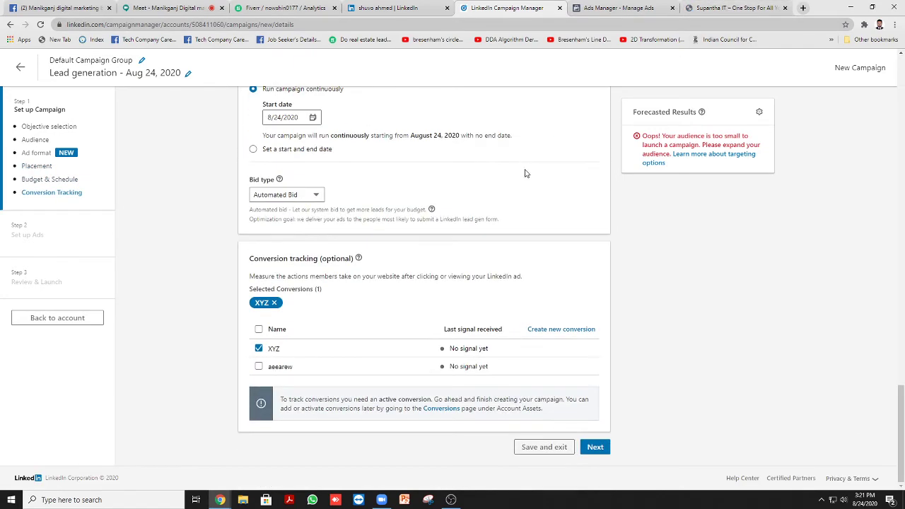
{"action": "scroll", "coordinate": [523, 181], "scroll_direction": "up", "scroll_amount": 4}
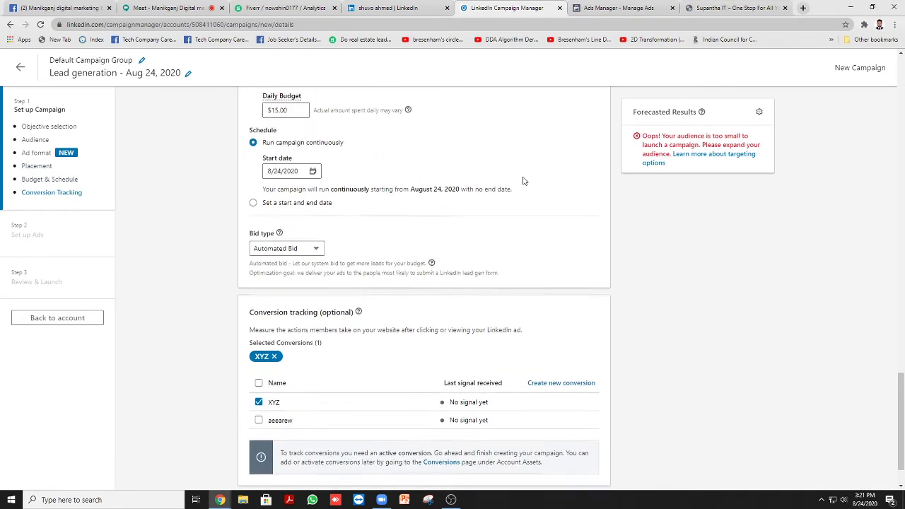
{"action": "scroll", "coordinate": [524, 181], "scroll_direction": "up", "scroll_amount": 8}
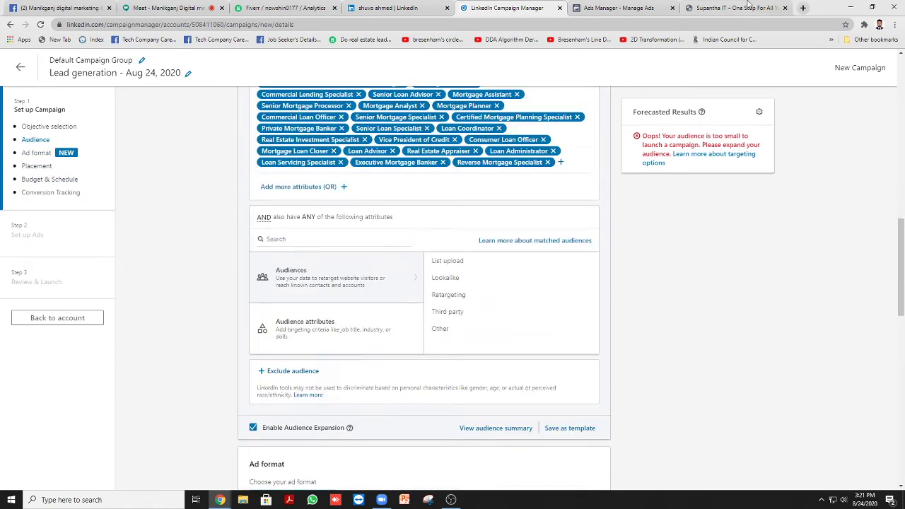
View the Services page of the Supantha IT website, glance at Facebook Ads Manager, and return to LinkedIn Campaign Manager.
{"action": "left_click", "coordinate": [735, 8]}
{"action": "left_click", "coordinate": [459, 94]}
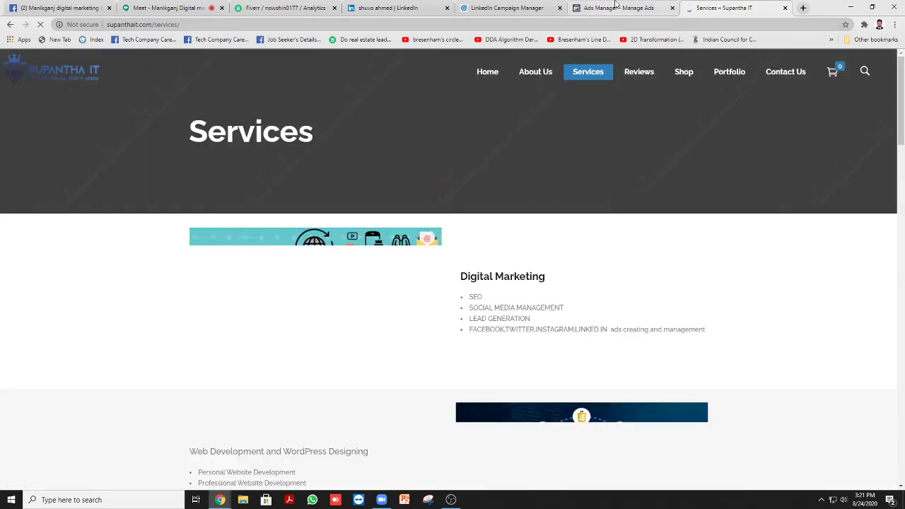
{"action": "left_click", "coordinate": [614, 9]}
{"action": "scroll", "coordinate": [533, 169], "scroll_direction": "down", "scroll_amount": 10}
{"action": "left_click", "coordinate": [530, 8]}
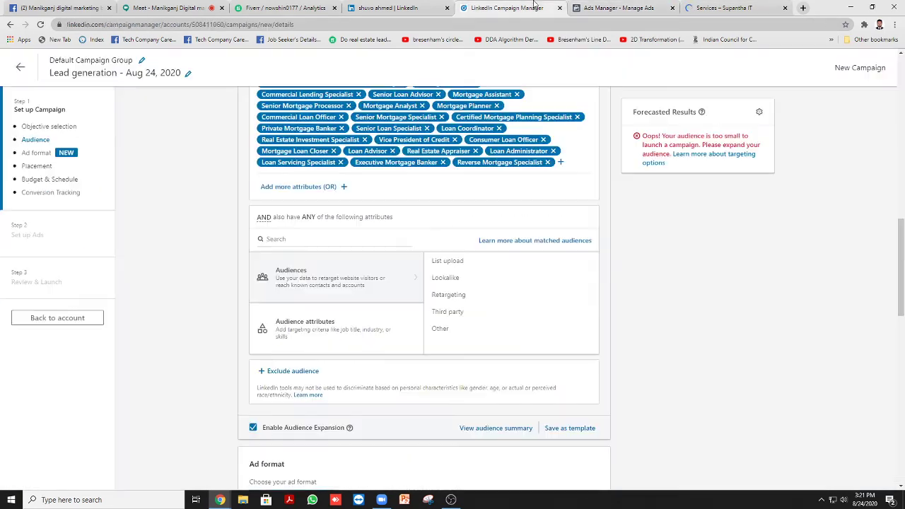
Examine the last signal received status for the conversions listed under conversion tracking.
{"action": "scroll", "coordinate": [459, 201], "scroll_direction": "down", "scroll_amount": 10}
{"action": "scroll", "coordinate": [470, 198], "scroll_direction": "down", "scroll_amount": 3}
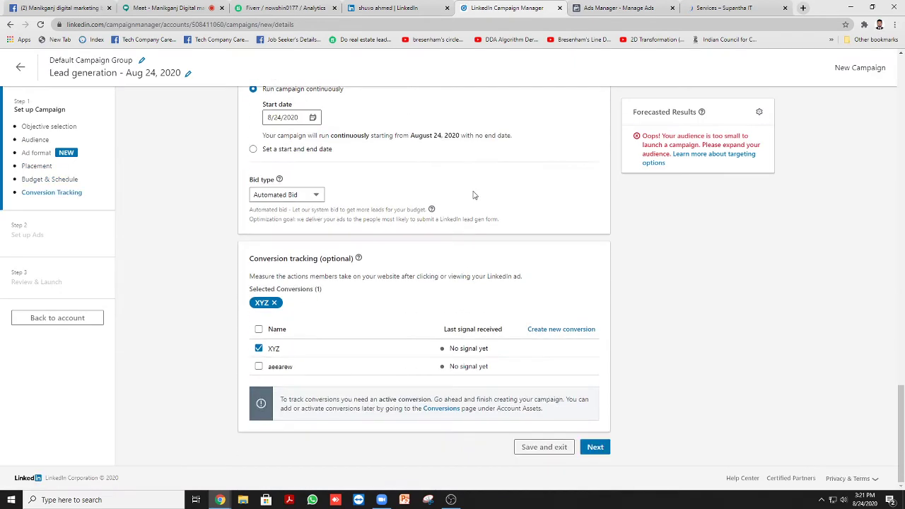
{"action": "scroll", "coordinate": [470, 197], "scroll_direction": "up", "scroll_amount": 3}
{"action": "scroll", "coordinate": [337, 387], "scroll_direction": "down", "scroll_amount": 3}
{"action": "left_click_drag", "start_coordinate": [483, 328], "coordinate": [448, 329]}
{"action": "left_click", "coordinate": [445, 328]}
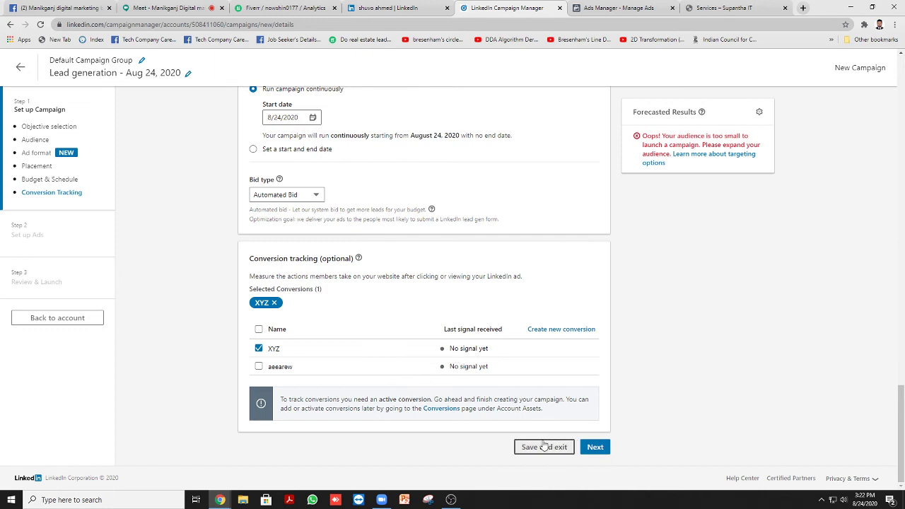
Save the campaign setup with its objective and ad format, and start creating a new single image ad.
{"action": "left_click", "coordinate": [596, 455]}
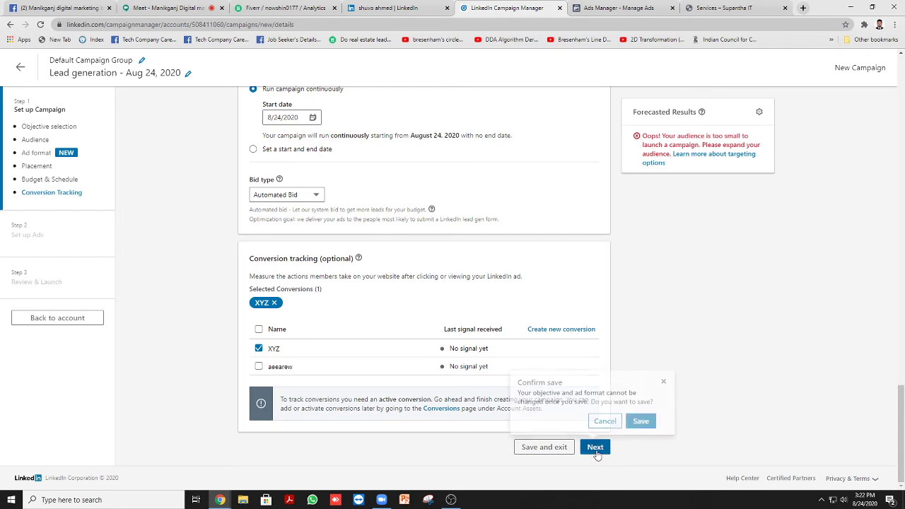
{"action": "left_click", "coordinate": [640, 423]}
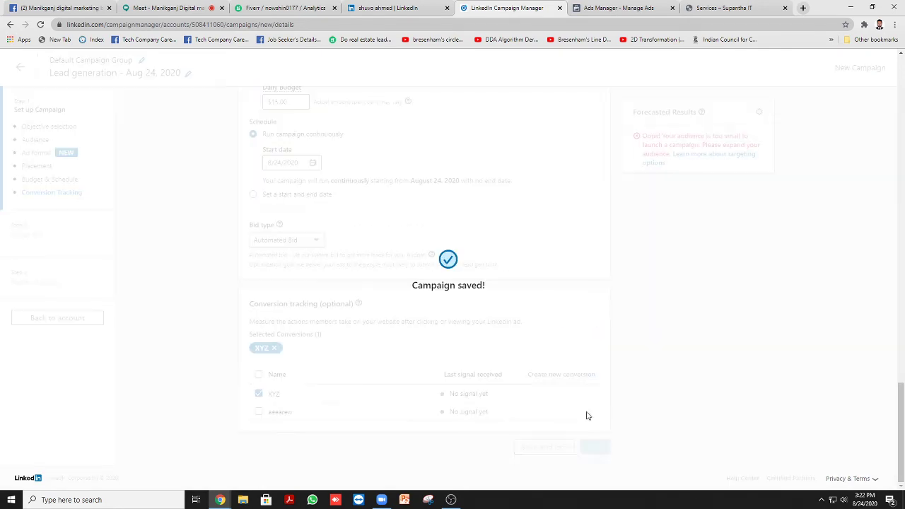
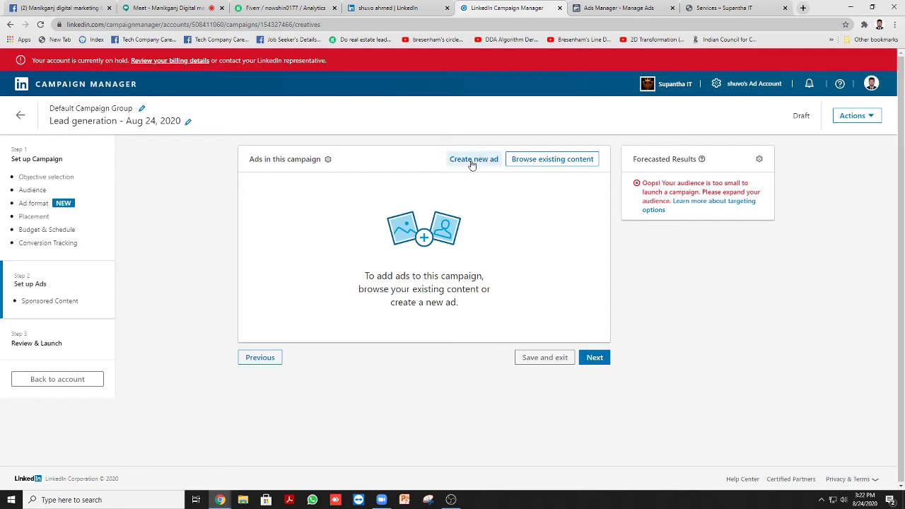
{"action": "left_click", "coordinate": [472, 162]}
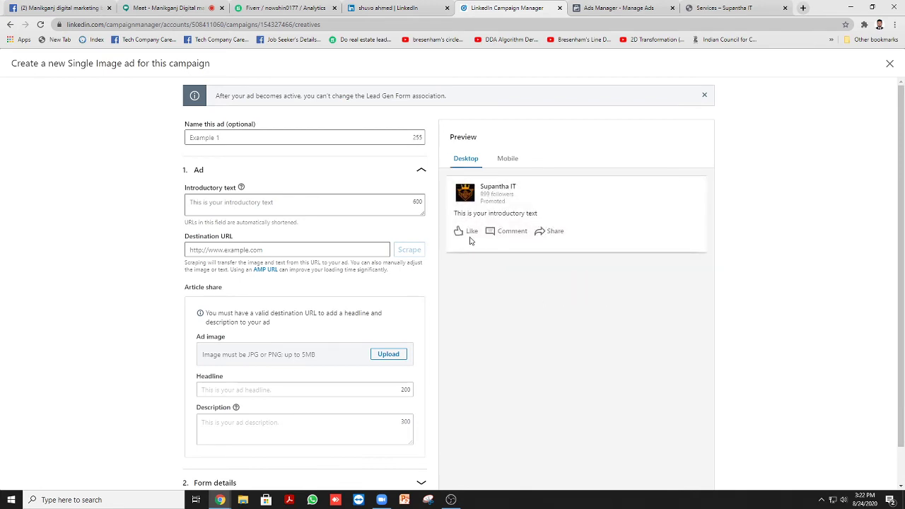
Name the ad "iPHONE 10" and set its introductory text to "You will get the best phones in our shop".
{"action": "left_click", "coordinate": [229, 137]}
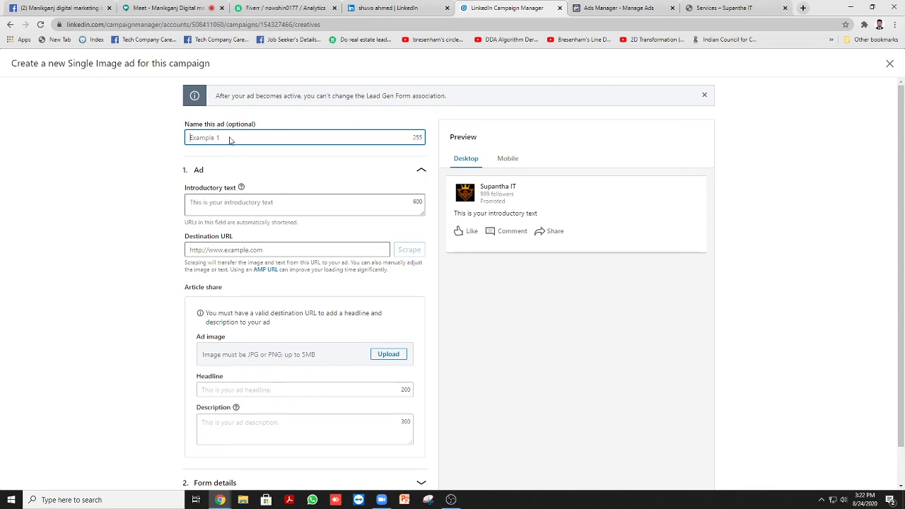
{"action": "type", "text": "iPHONE 10"}
{"action": "left_click", "coordinate": [235, 202]}
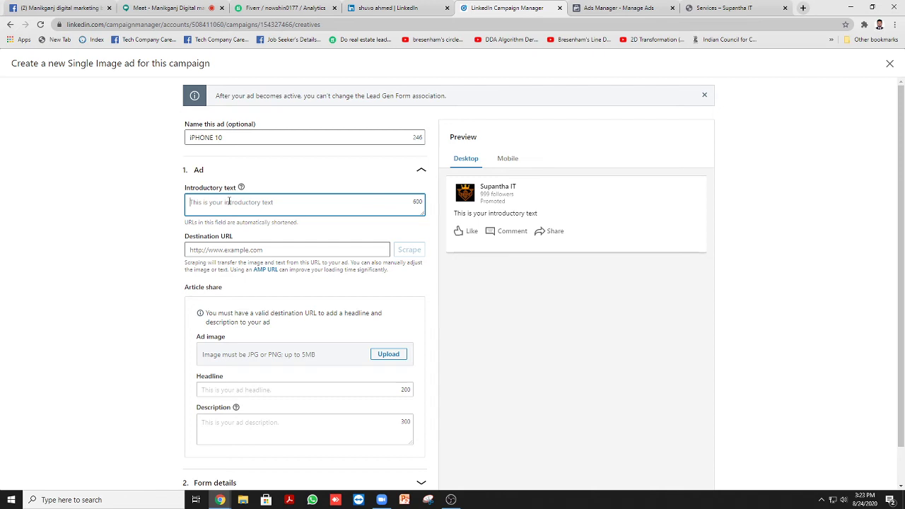
{"action": "type", "text": "You will get the be"}
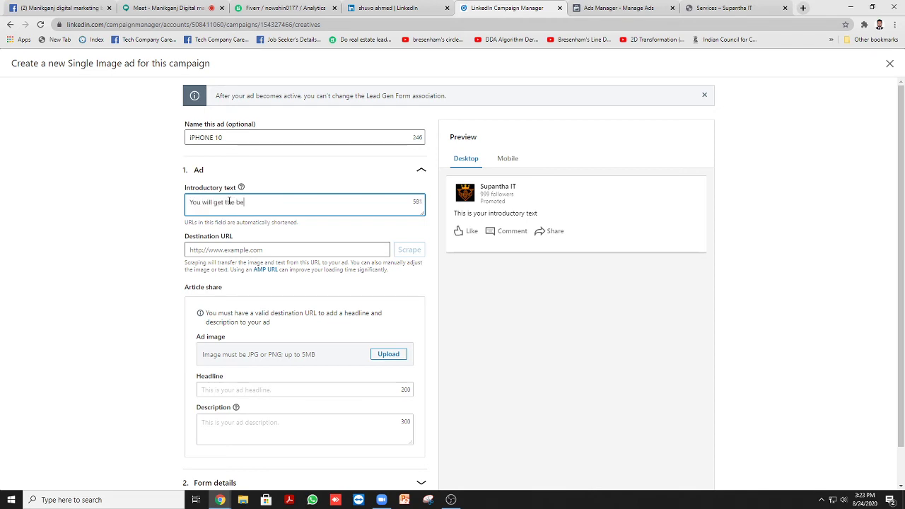
{"action": "type", "text": "hones in our shop"}
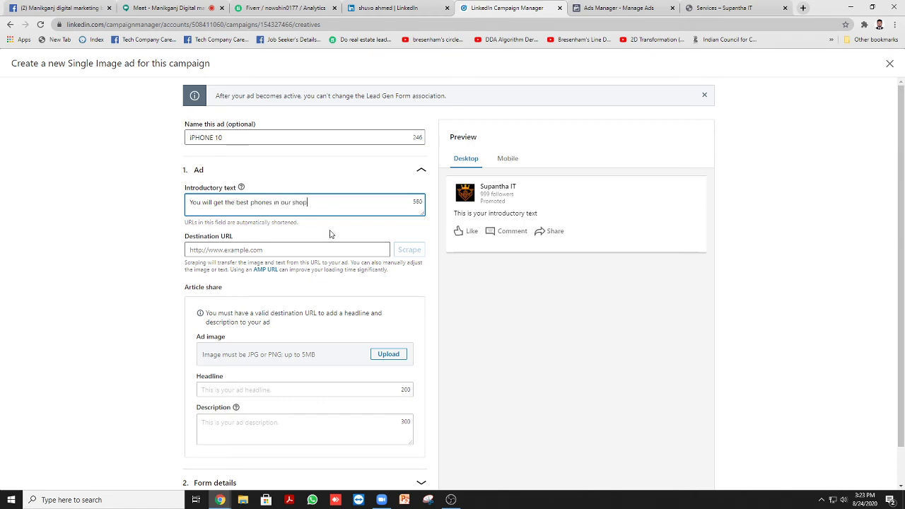
{"action": "left_click", "coordinate": [133, 259]}
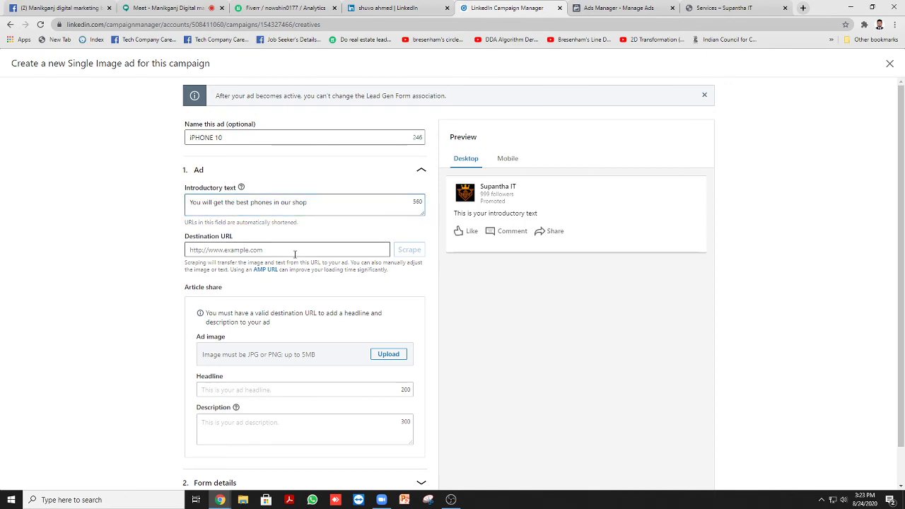
{"action": "left_click_drag", "start_coordinate": [317, 201], "coordinate": [188, 201]}
{"action": "left_click", "coordinate": [356, 205]}
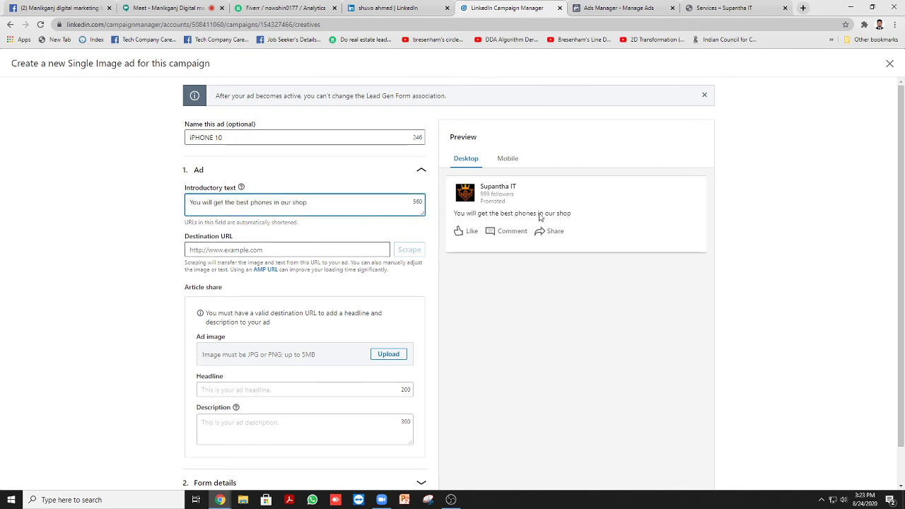
{"action": "scroll", "coordinate": [296, 212], "scroll_direction": "down", "scroll_amount": 1}
{"action": "left_click", "coordinate": [249, 210]}
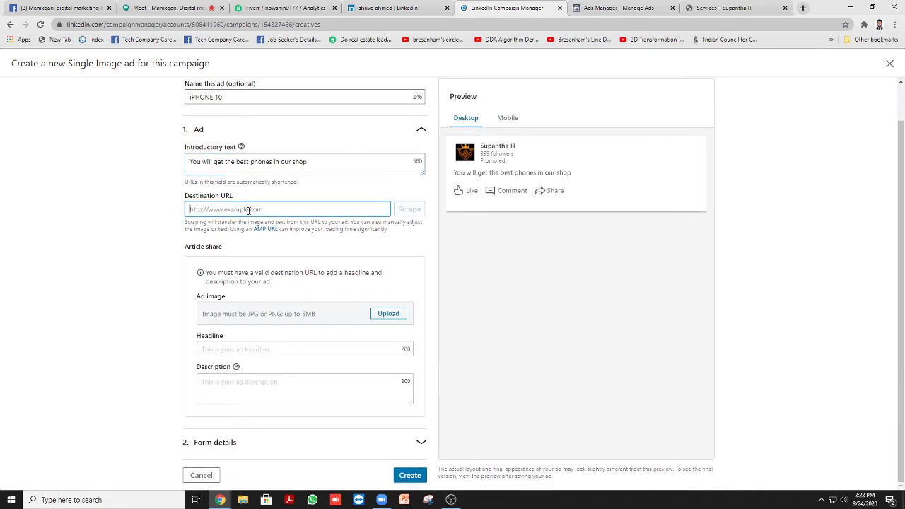
{"action": "type", "text": "https://supanthait.com/"}
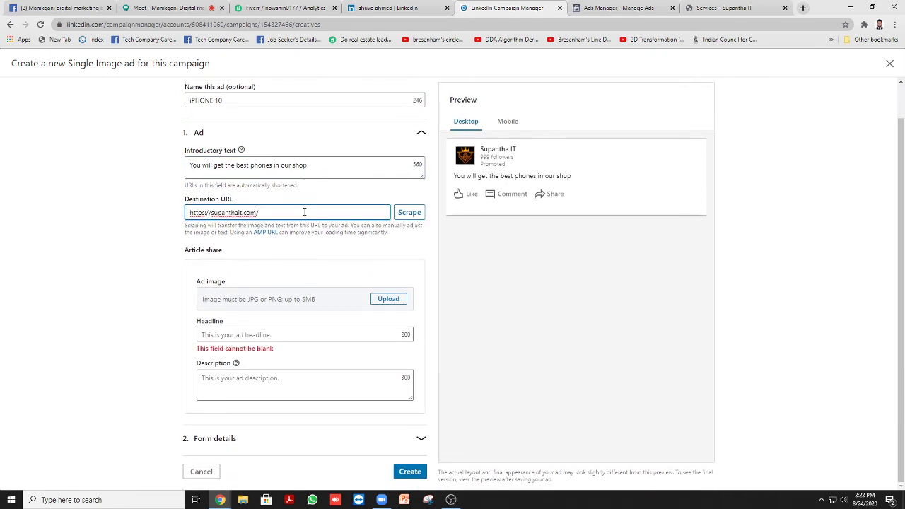
{"action": "left_click", "coordinate": [140, 236]}
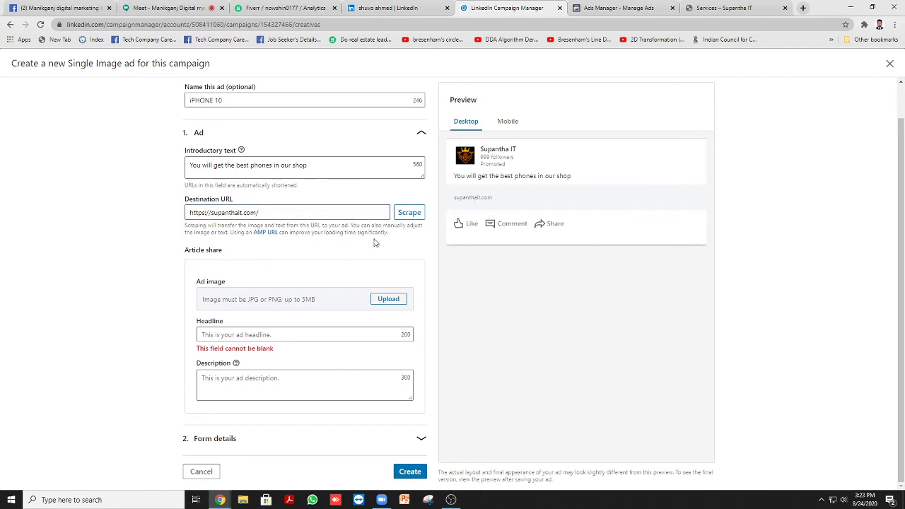
{"action": "left_click", "coordinate": [410, 212]}
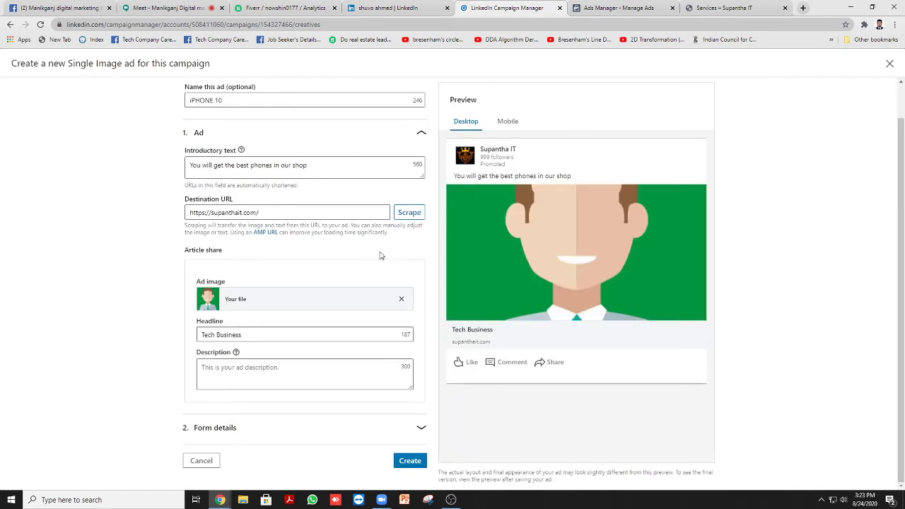
Remove the scraped ad image and upload the picture of the red iPhone instead.
{"action": "left_click", "coordinate": [401, 300]}
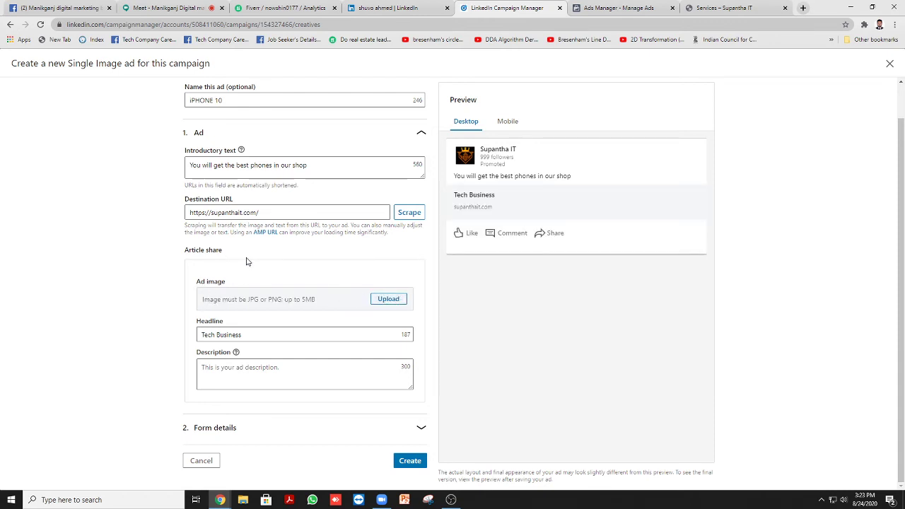
{"action": "left_click", "coordinate": [391, 303]}
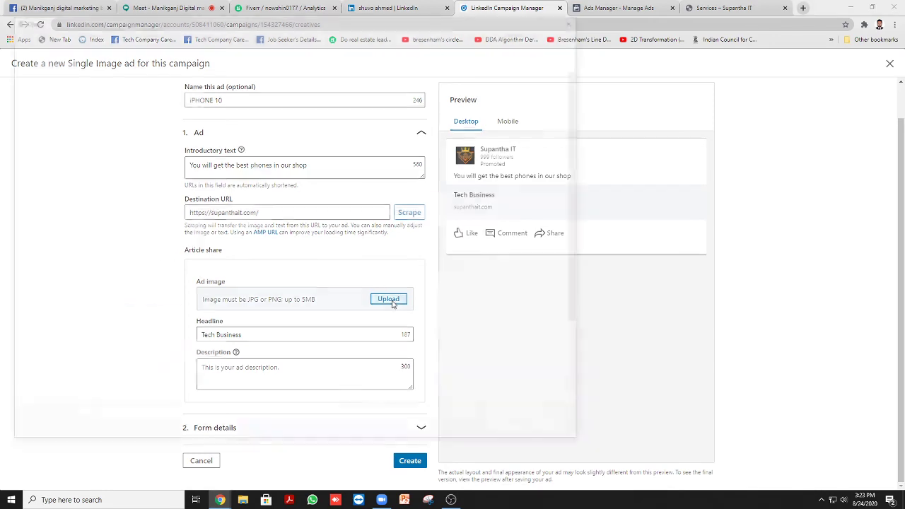
{"action": "double_click", "coordinate": [381, 306]}
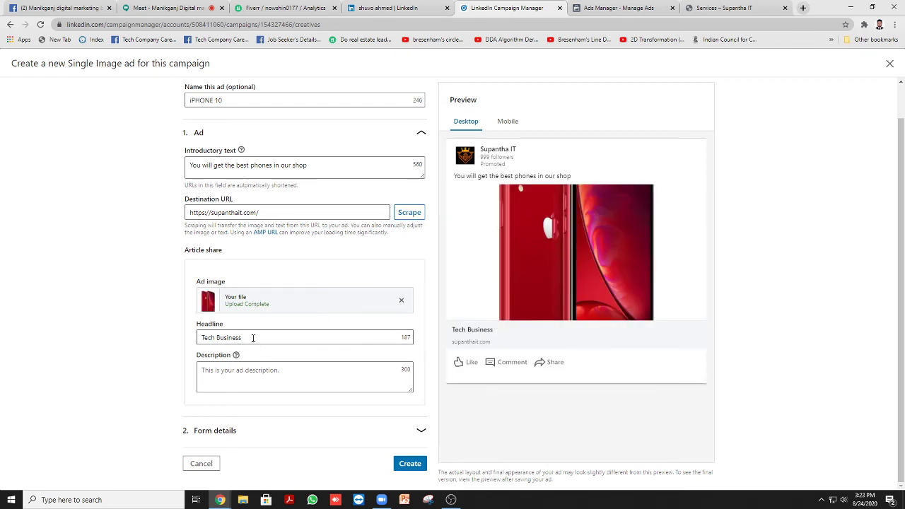
Set the ad's headline to "Get 10% off" and its description to "Best iPhone store in Bangladesh".
{"action": "left_click_drag", "start_coordinate": [251, 337], "coordinate": [195, 339]}
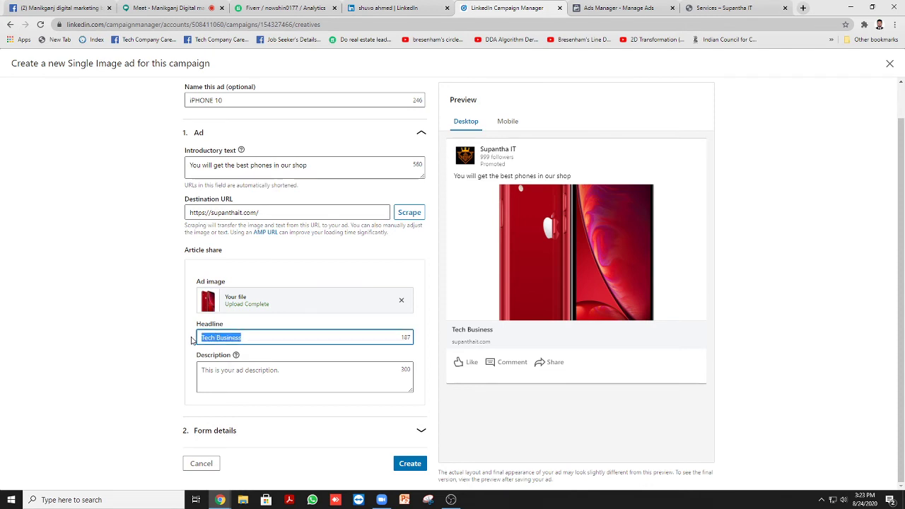
{"action": "type", "text": "Get 10% of"}
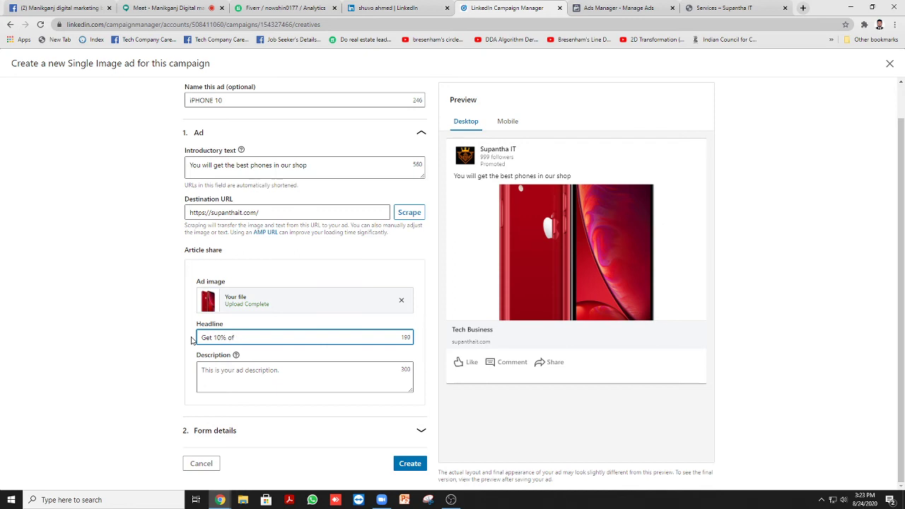
{"action": "type", "text": "ff f"}
{"action": "left_click", "coordinate": [243, 367]}
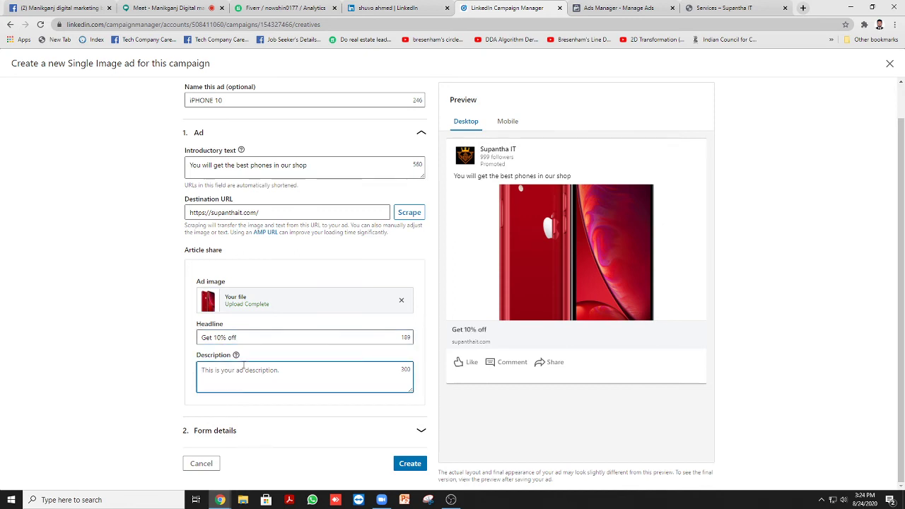
{"action": "type", "text": "Best iPhone store in Bangladesh"}
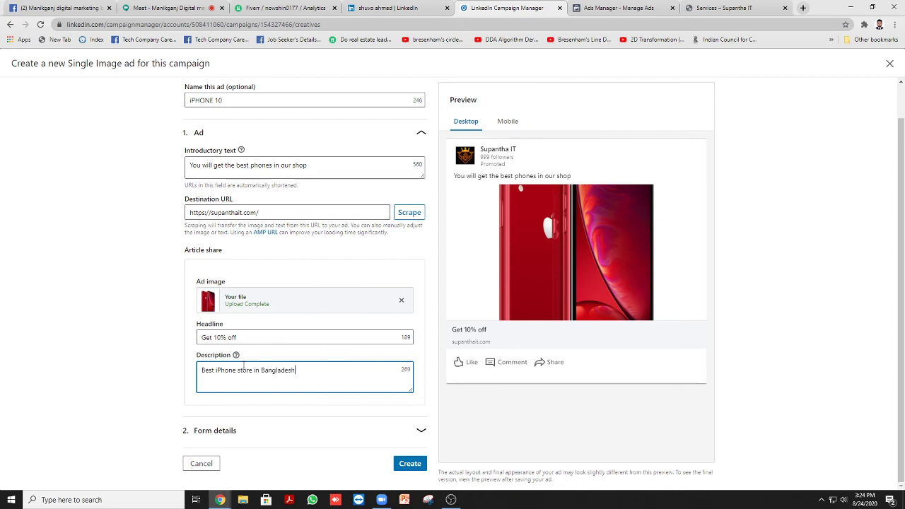
{"action": "left_click", "coordinate": [152, 354]}
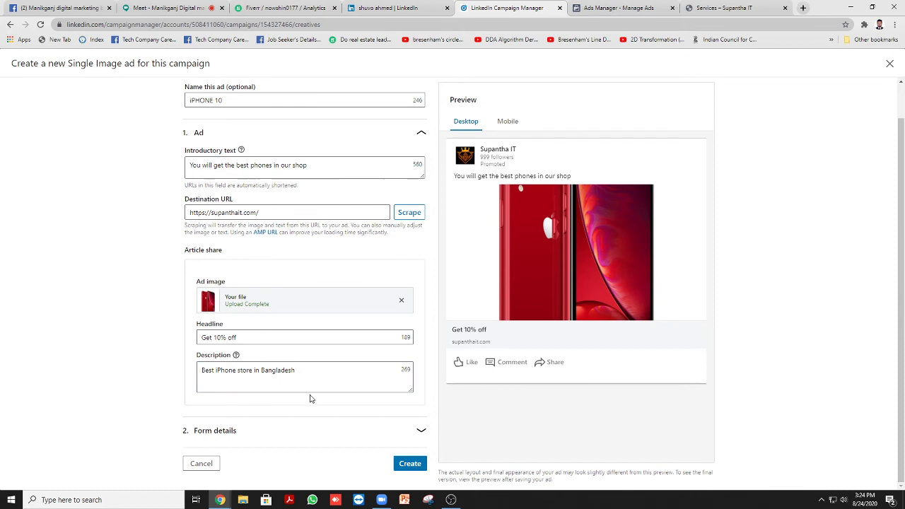
Review the ad's headline and destination URL, and end the introductory text with a full stop after "shop".
{"action": "scroll", "coordinate": [318, 330], "scroll_direction": "up", "scroll_amount": 1}
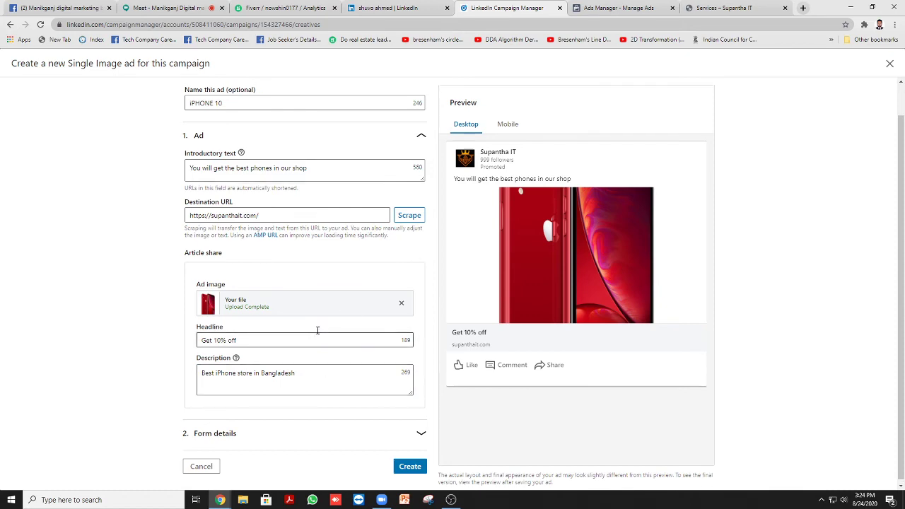
{"action": "scroll", "coordinate": [317, 330], "scroll_direction": "down", "scroll_amount": 1}
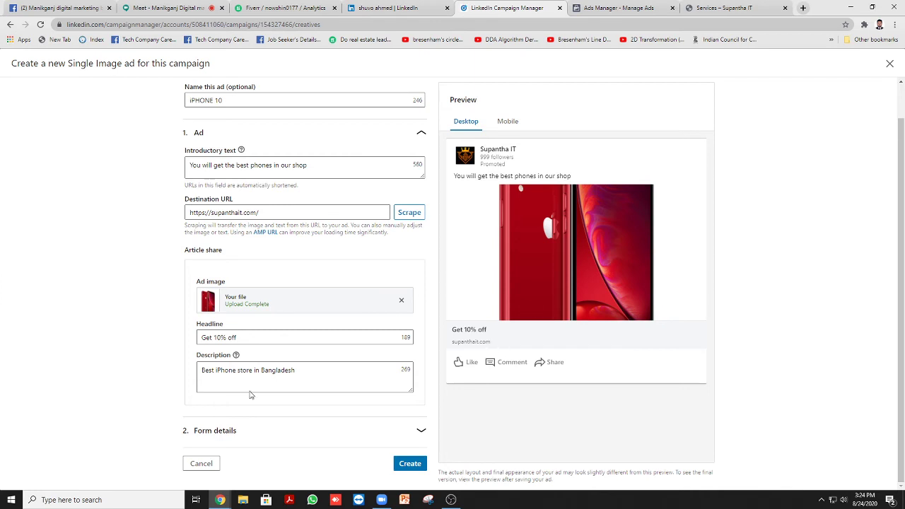
{"action": "triple_click", "coordinate": [200, 338]}
{"action": "left_click", "coordinate": [91, 339]}
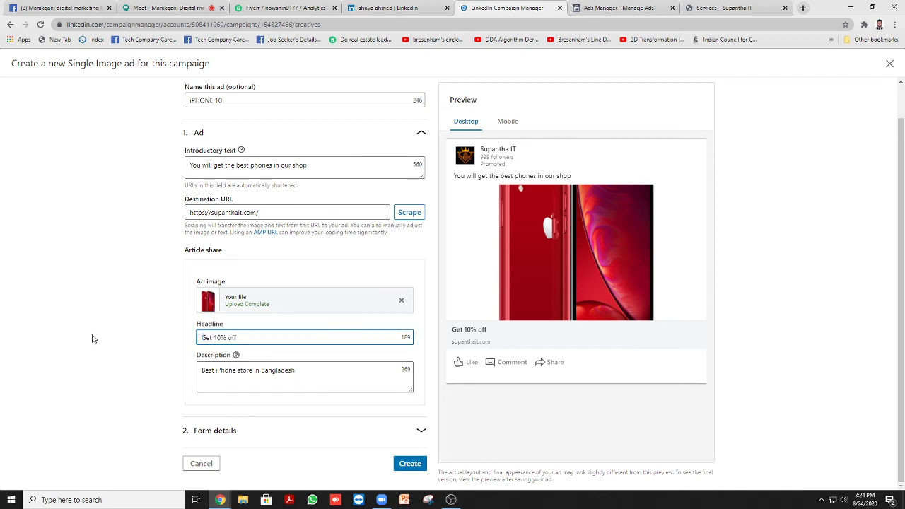
{"action": "left_click", "coordinate": [267, 212]}
{"action": "left_click_drag", "start_coordinate": [261, 212], "coordinate": [189, 212]}
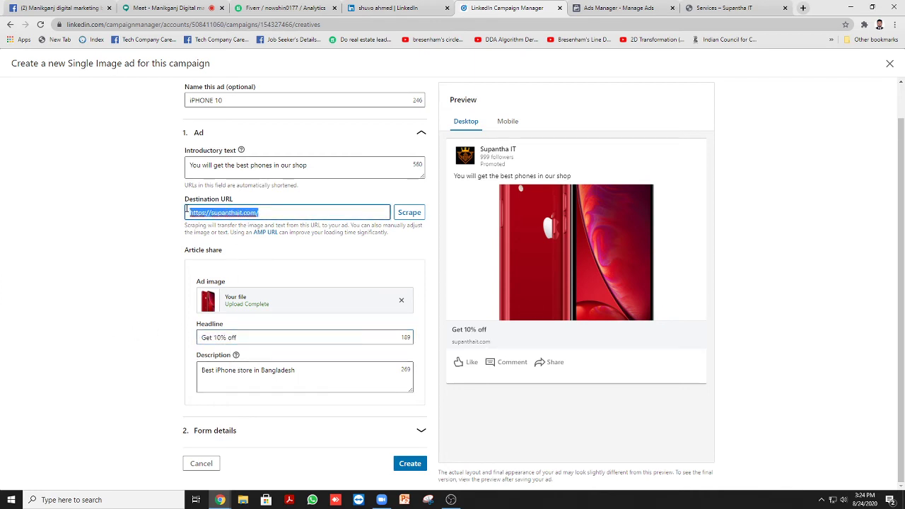
{"action": "left_click", "coordinate": [73, 246]}
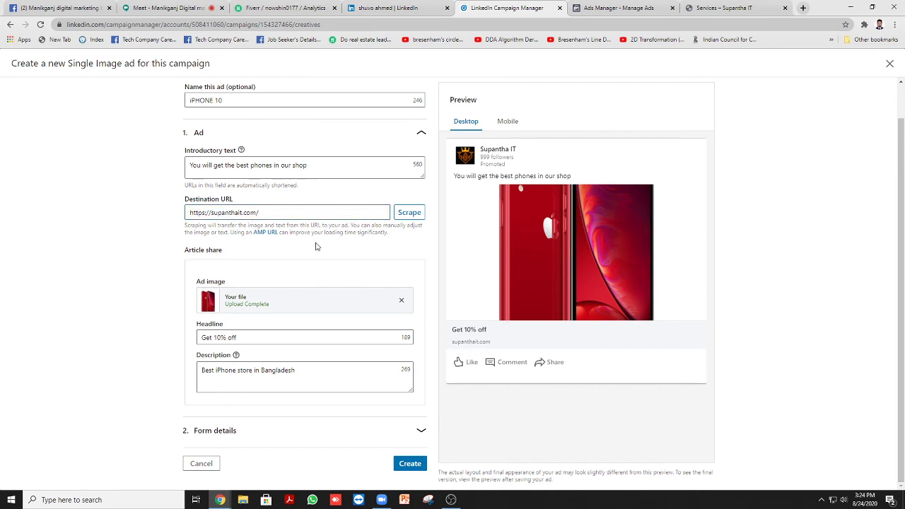
{"action": "left_click", "coordinate": [317, 165]}
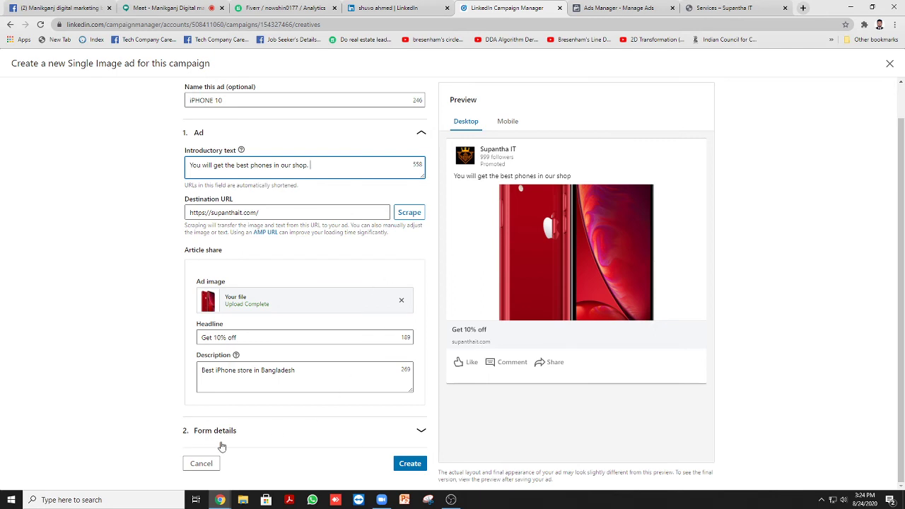
Open the ad's form details, keep Sign Up as the call-to-action and choose to create a new lead gen form.
{"action": "left_click", "coordinate": [263, 430]}
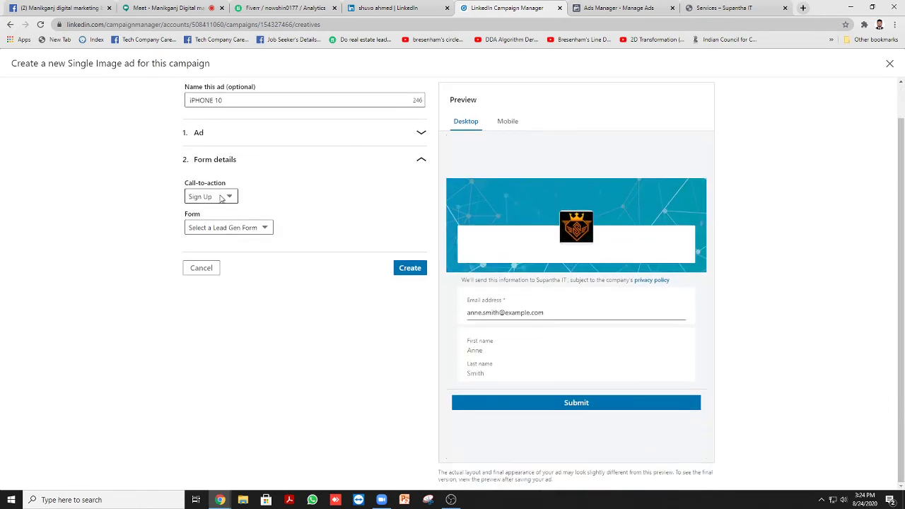
{"action": "left_click", "coordinate": [227, 196]}
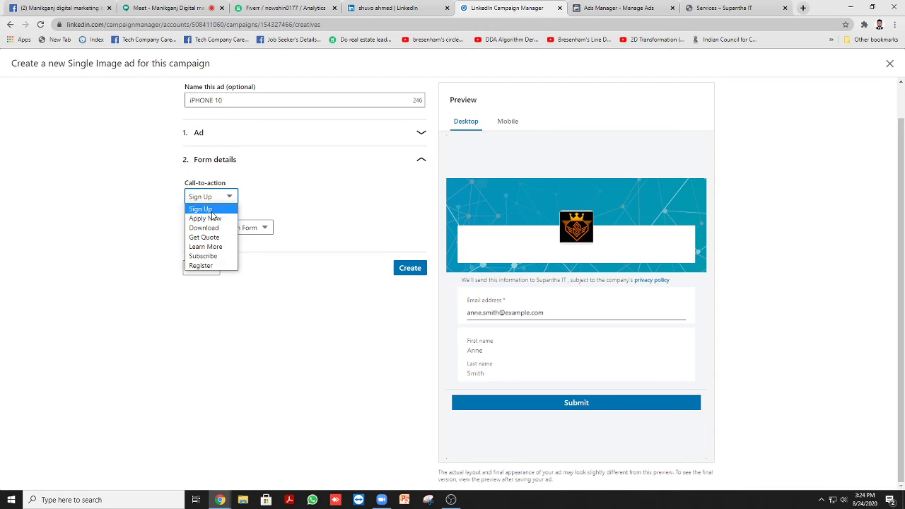
{"action": "left_click", "coordinate": [211, 210]}
{"action": "left_click", "coordinate": [236, 227]}
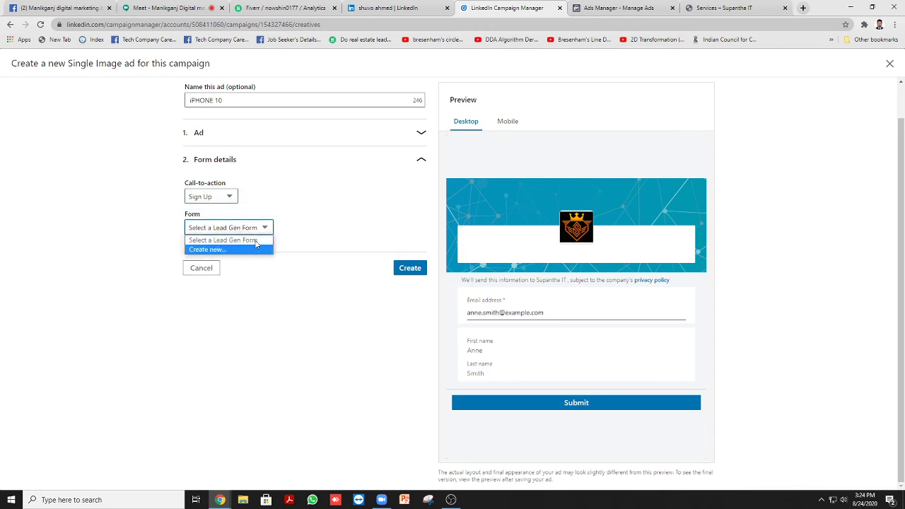
{"action": "left_click", "coordinate": [211, 250]}
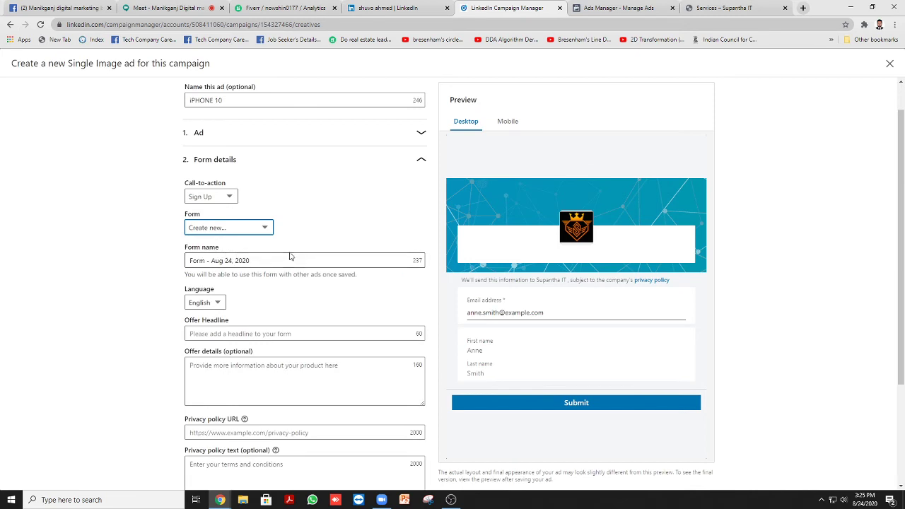
Name the new lead gen form "Lead form for iPhone 10".
{"action": "scroll", "coordinate": [303, 255], "scroll_direction": "down", "scroll_amount": 1}
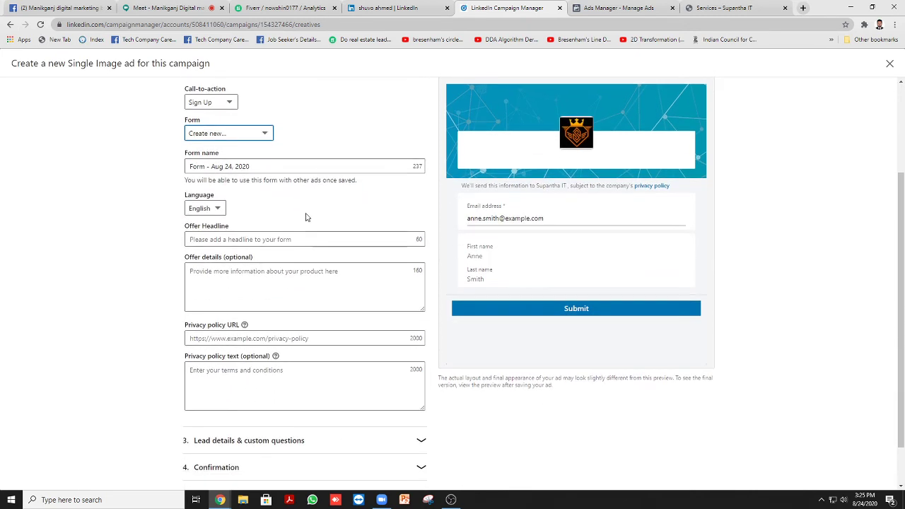
{"action": "left_click", "coordinate": [224, 167]}
{"action": "left_click_drag", "start_coordinate": [280, 165], "coordinate": [184, 169]}
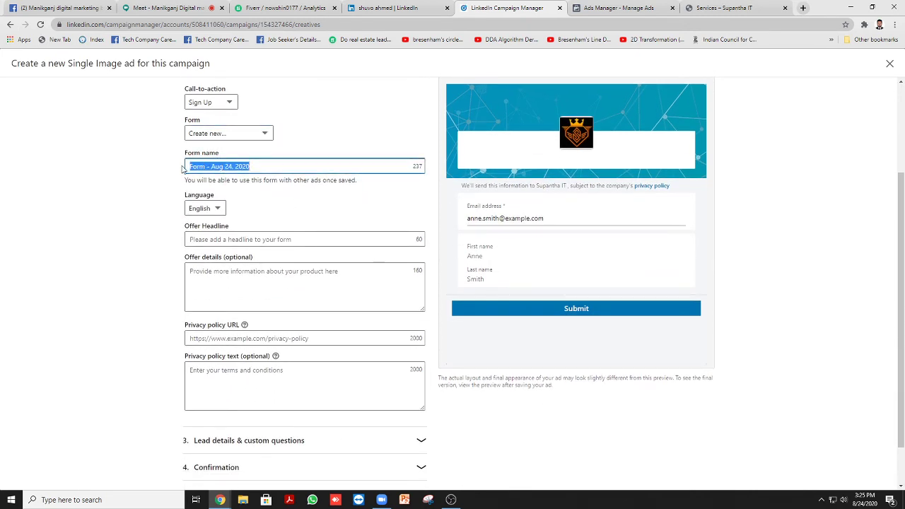
{"action": "type", "text": "Lead f"}
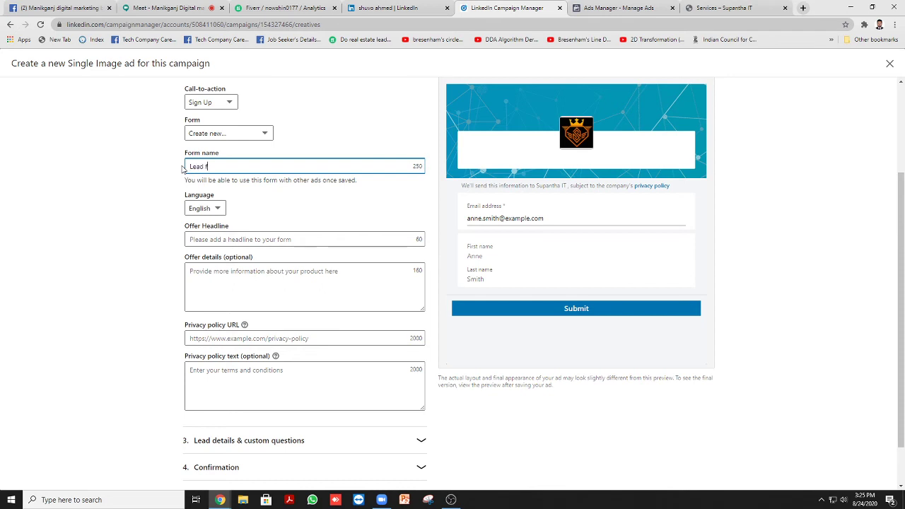
{"action": "type", "text": "orm for iPhone 10"}
Set the form's offer headline to "Best iPhone store" and leave the optional offer details empty.
{"action": "left_click", "coordinate": [232, 240]}
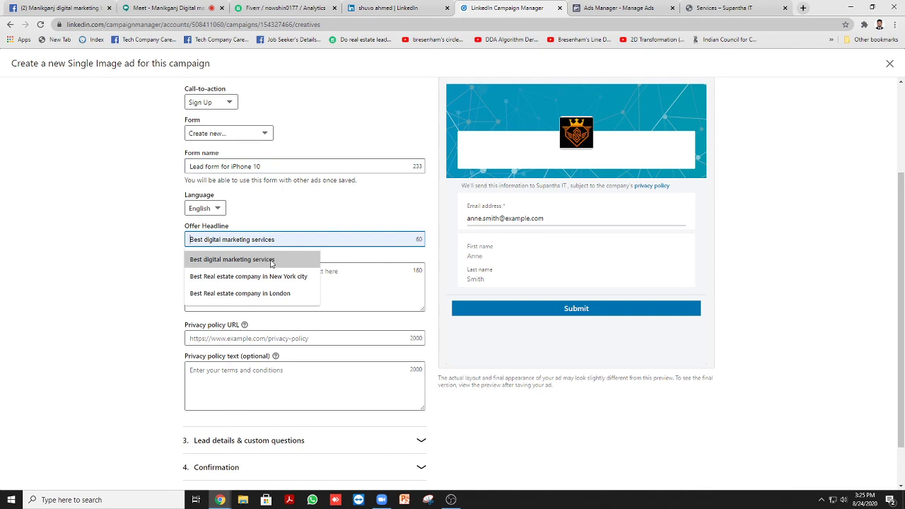
{"action": "left_click", "coordinate": [243, 259]}
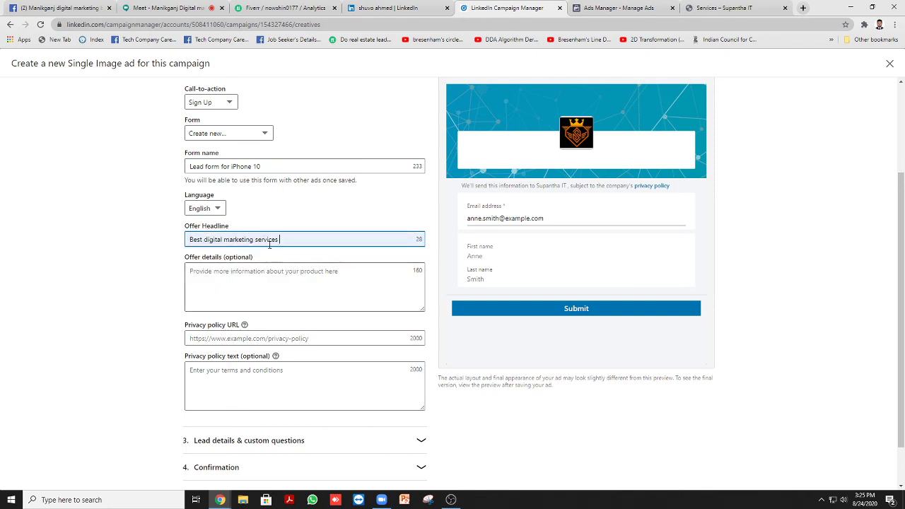
{"action": "left_click_drag", "start_coordinate": [281, 240], "coordinate": [203, 240]}
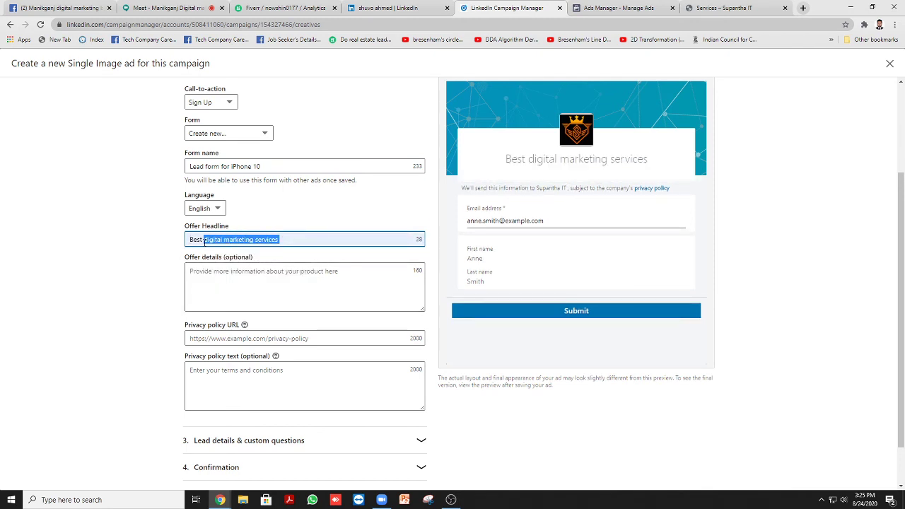
{"action": "key", "text": "BackSpace"}
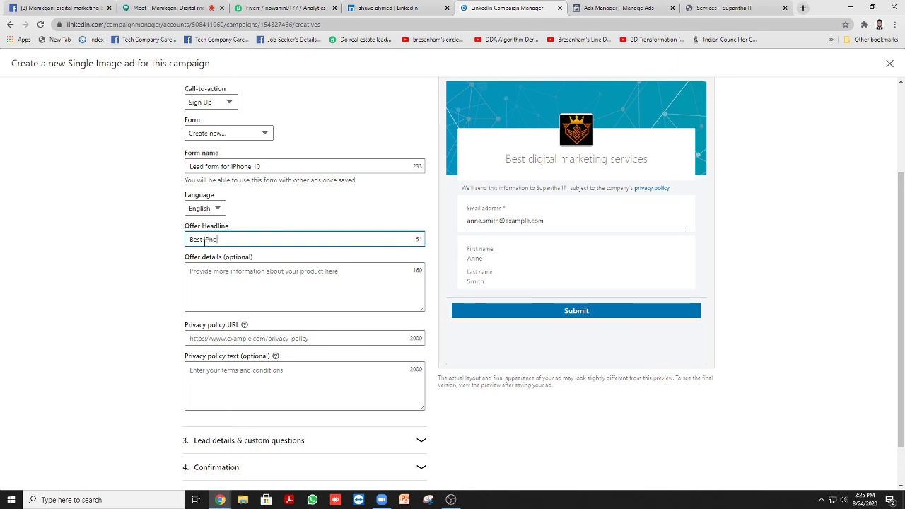
{"action": "left_click", "coordinate": [239, 274]}
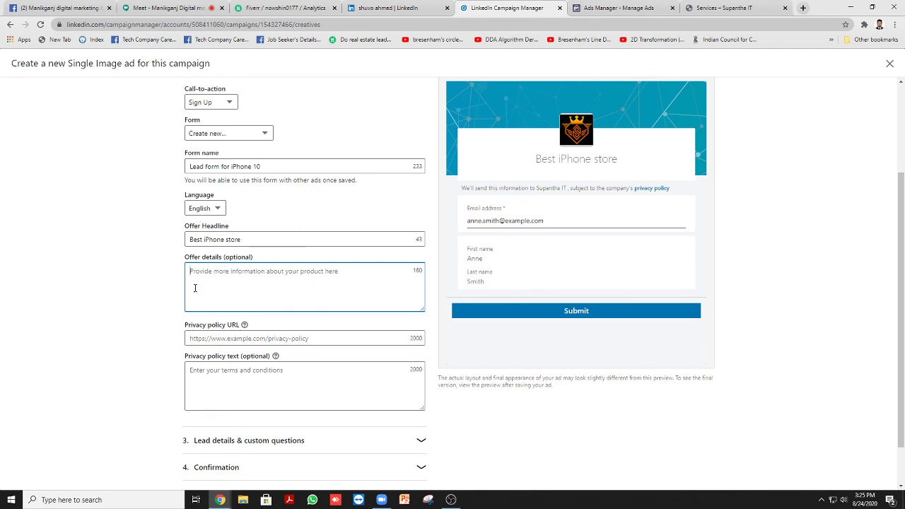
{"action": "double_click", "coordinate": [241, 258]}
{"action": "left_click", "coordinate": [121, 319]}
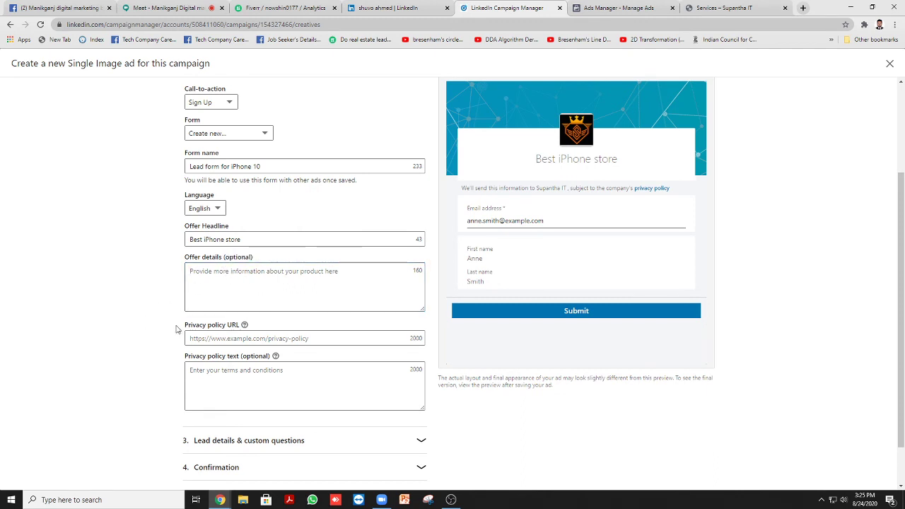
{"action": "left_click", "coordinate": [239, 339]}
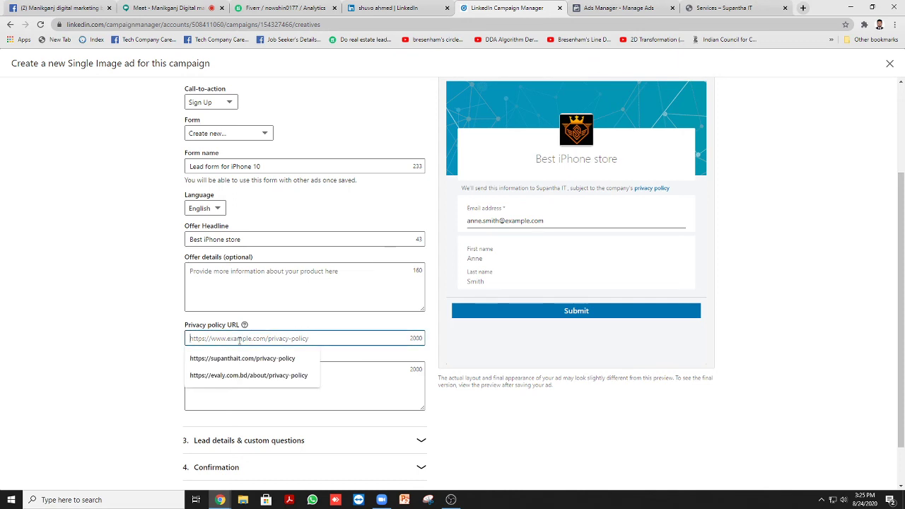
{"action": "left_click", "coordinate": [261, 357]}
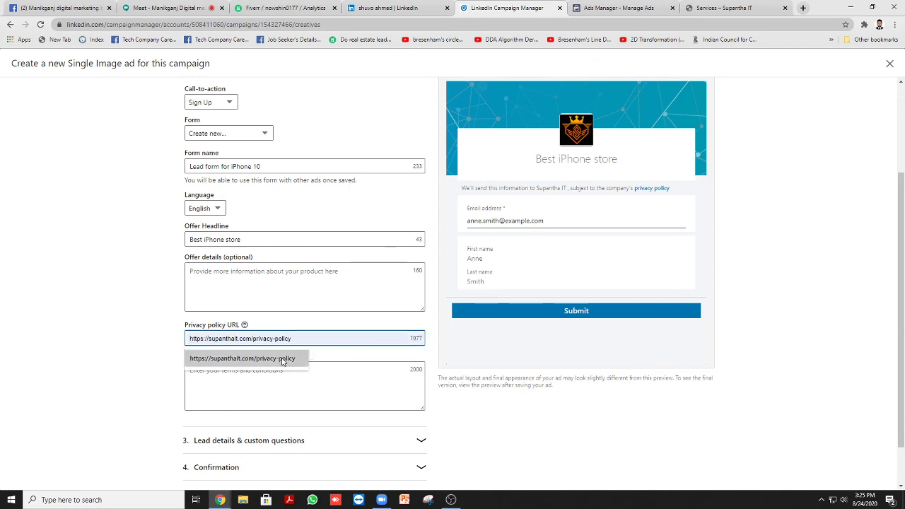
{"action": "left_click", "coordinate": [283, 359]}
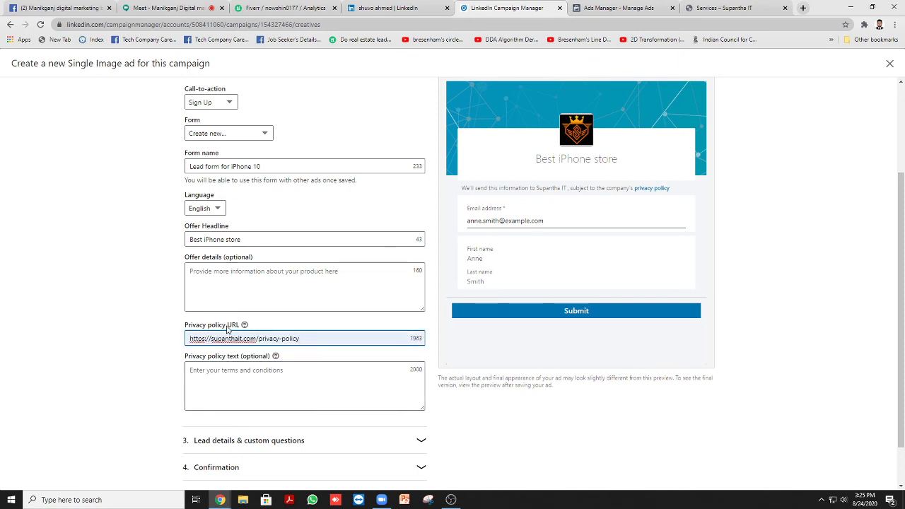
Review the form's optional privacy policy text, privacy policy URL, language and offer headline against the preview.
{"action": "scroll", "coordinate": [226, 327], "scroll_direction": "down", "scroll_amount": 1}
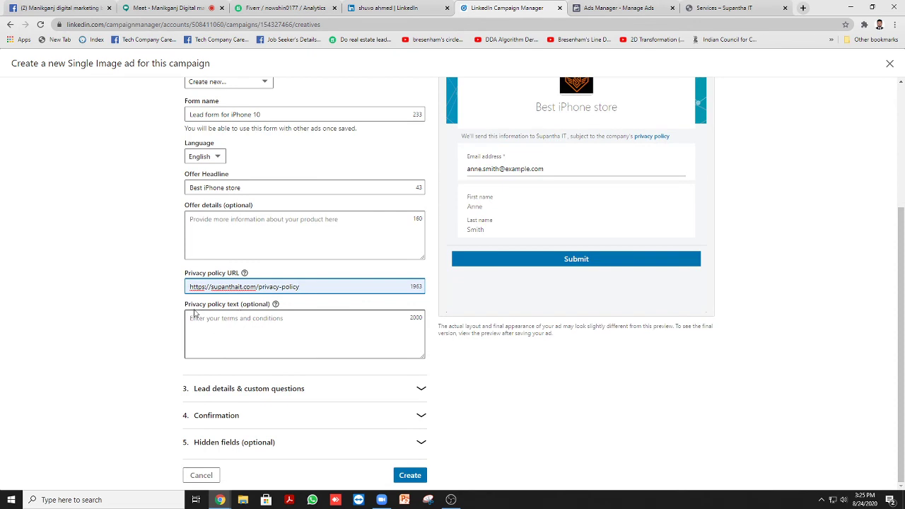
{"action": "left_click", "coordinate": [263, 323]}
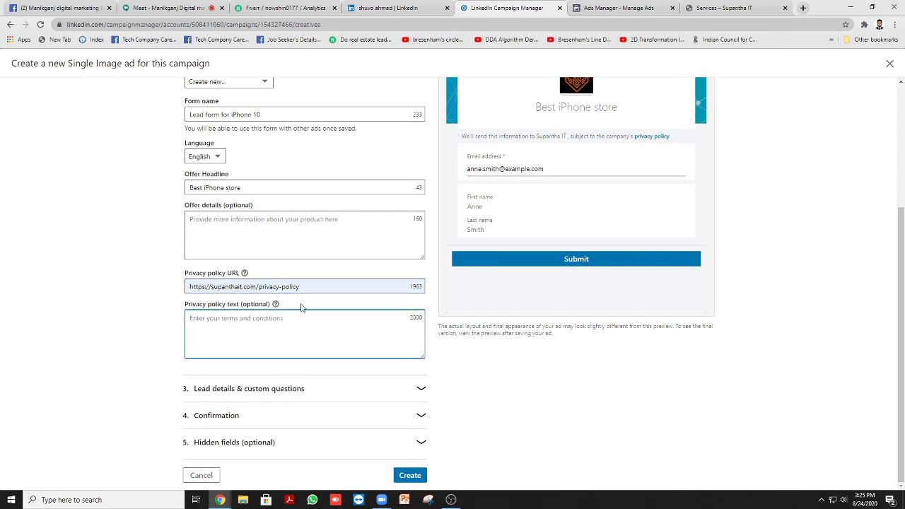
{"action": "scroll", "coordinate": [280, 305], "scroll_direction": "up", "scroll_amount": 1}
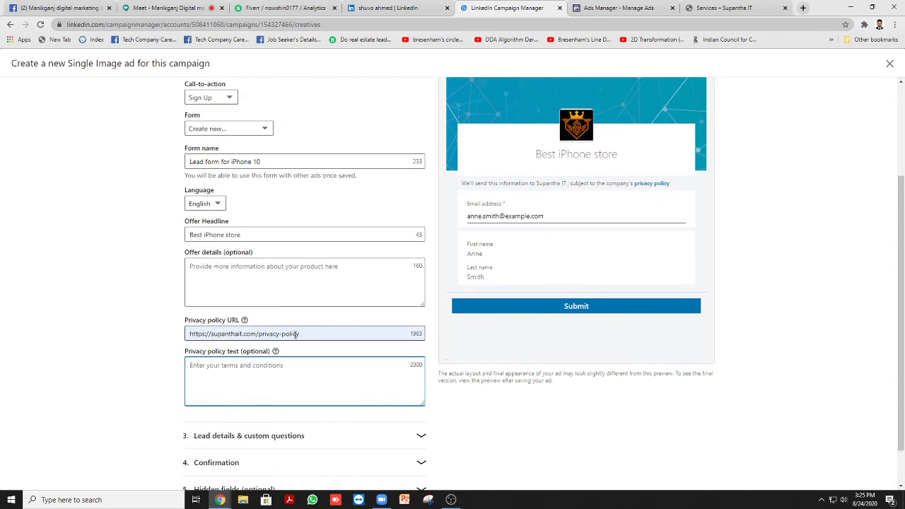
{"action": "left_click_drag", "start_coordinate": [321, 330], "coordinate": [178, 325]}
{"action": "left_click", "coordinate": [147, 314]}
{"action": "scroll", "coordinate": [147, 314], "scroll_direction": "down", "scroll_amount": 1}
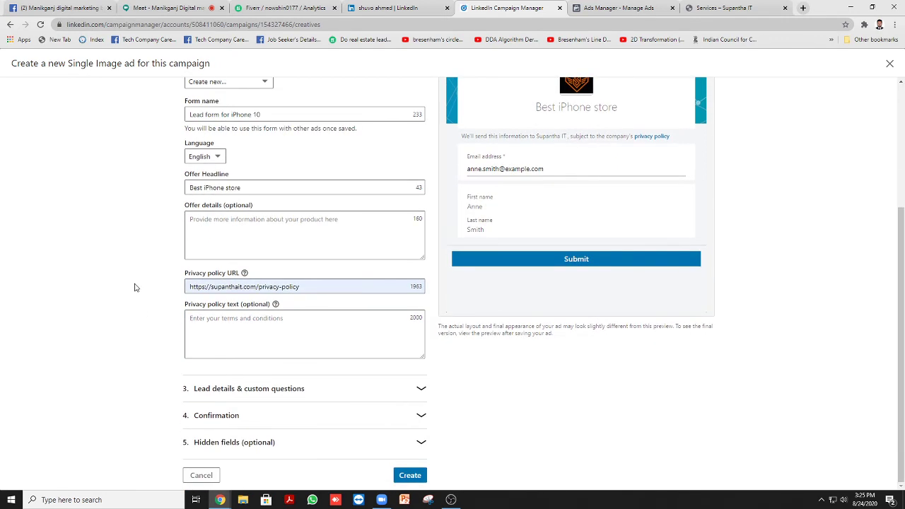
{"action": "scroll", "coordinate": [140, 317], "scroll_direction": "up", "scroll_amount": 3}
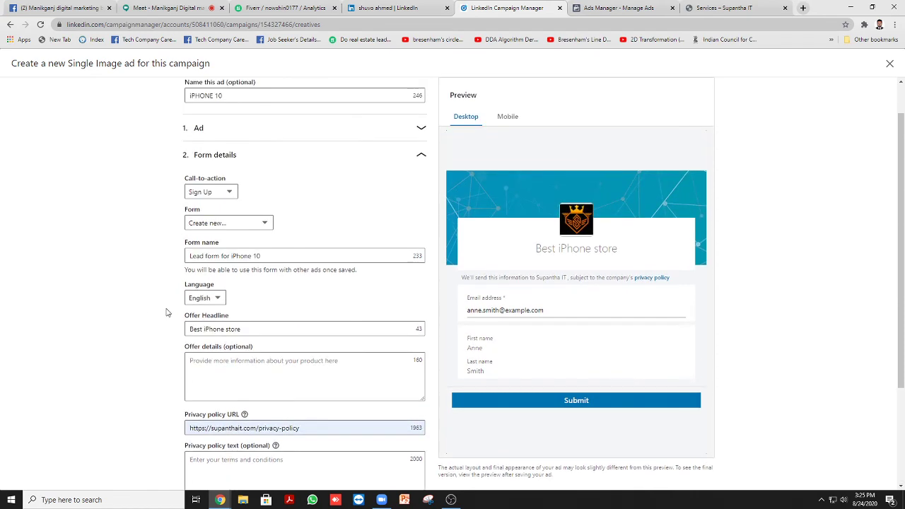
{"action": "scroll", "coordinate": [282, 317], "scroll_direction": "down", "scroll_amount": 1}
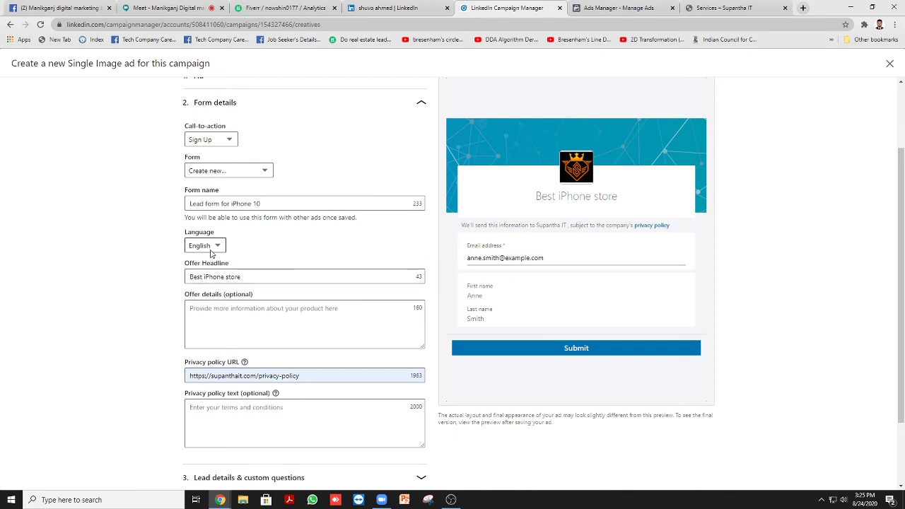
{"action": "left_click_drag", "start_coordinate": [257, 276], "coordinate": [187, 276]}
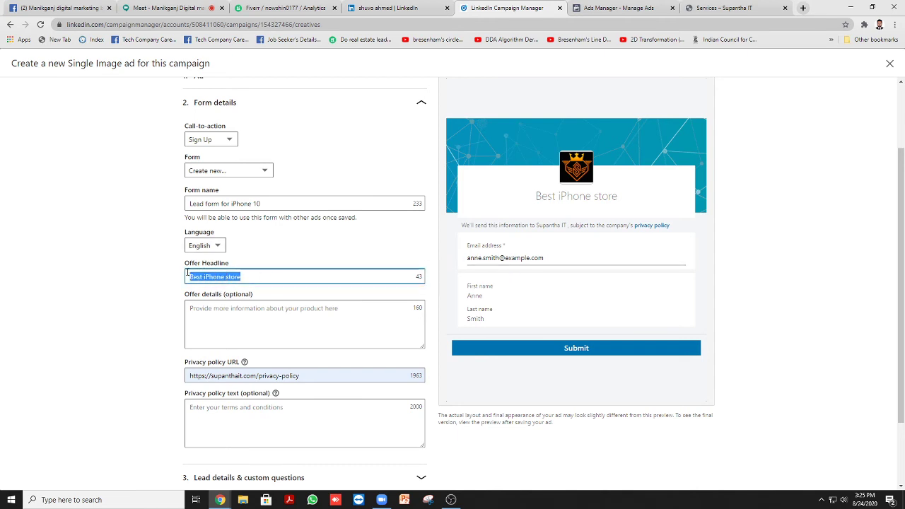
{"action": "left_click", "coordinate": [304, 271]}
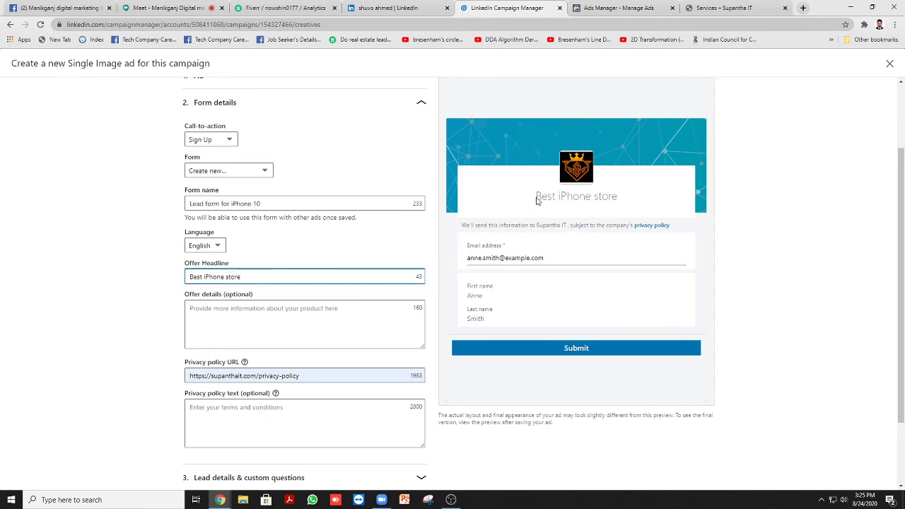
Remove first name and last name from the lead form's profile information.
{"action": "left_click_drag", "start_coordinate": [537, 198], "coordinate": [619, 197]}
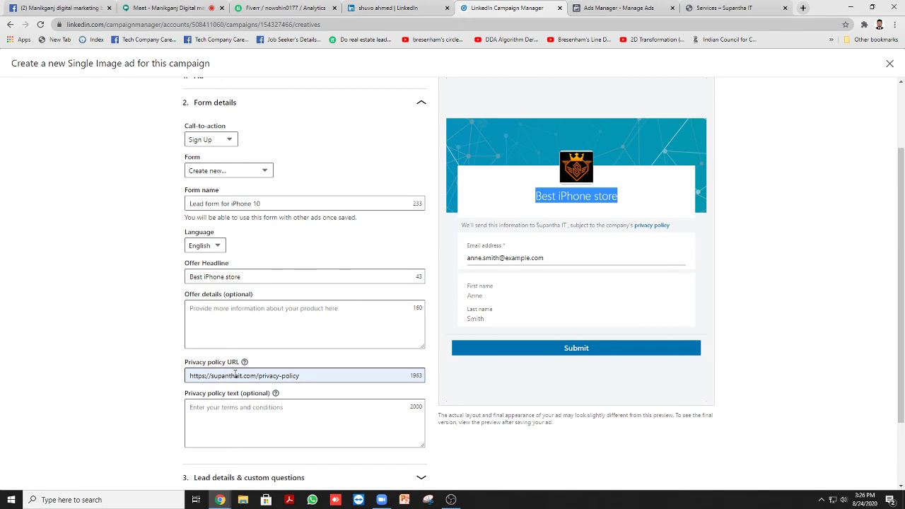
{"action": "scroll", "coordinate": [272, 357], "scroll_direction": "down", "scroll_amount": 2}
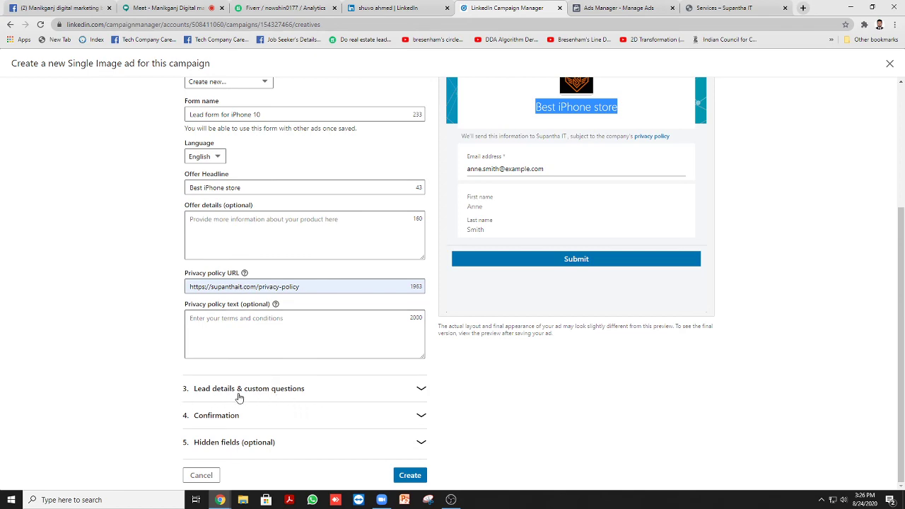
{"action": "left_click", "coordinate": [311, 389]}
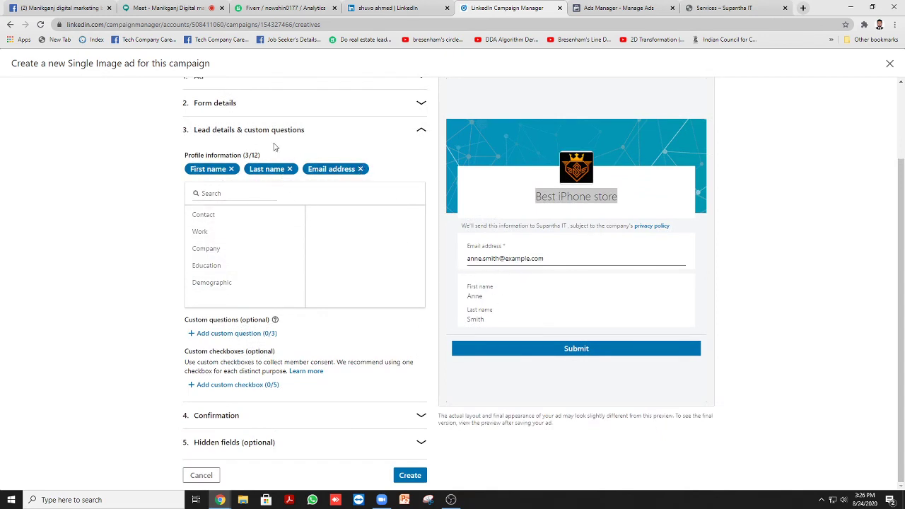
{"action": "left_click", "coordinate": [231, 171]}
{"action": "left_click", "coordinate": [232, 171]}
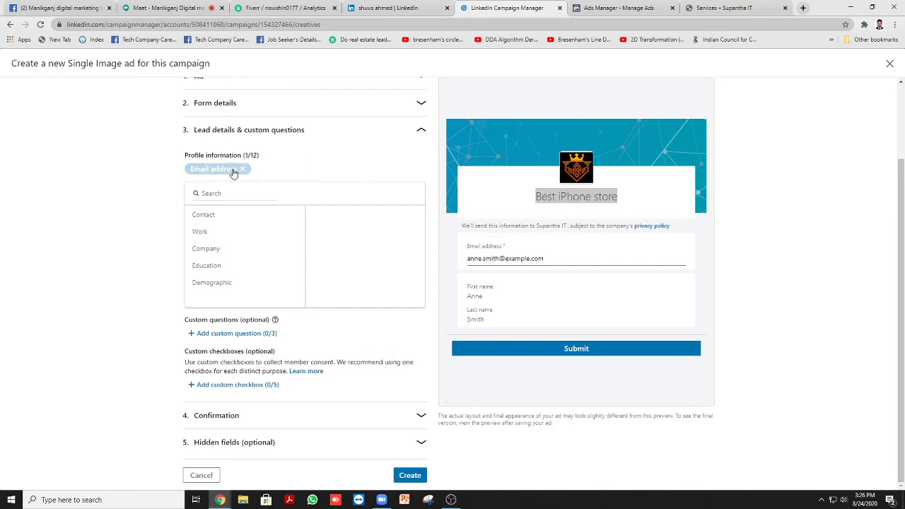
Add phone number and LinkedIn profile URL from the contact fields to the form's profile information.
{"action": "left_click", "coordinate": [219, 219]}
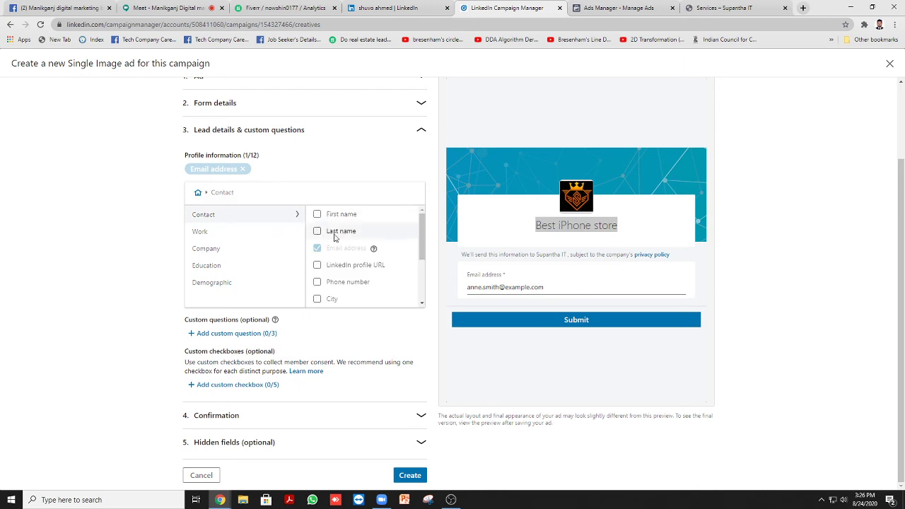
{"action": "scroll", "coordinate": [325, 232], "scroll_direction": "down", "scroll_amount": 1}
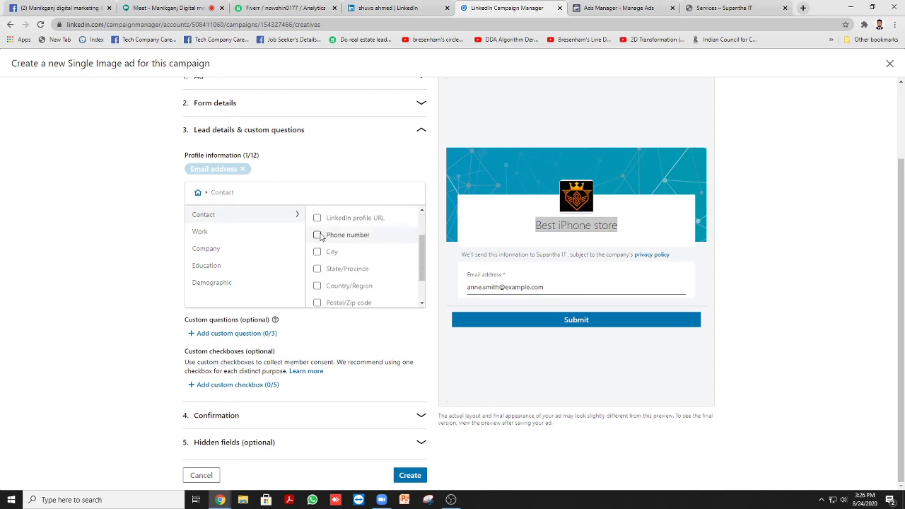
{"action": "left_click", "coordinate": [318, 235]}
{"action": "left_click", "coordinate": [318, 219]}
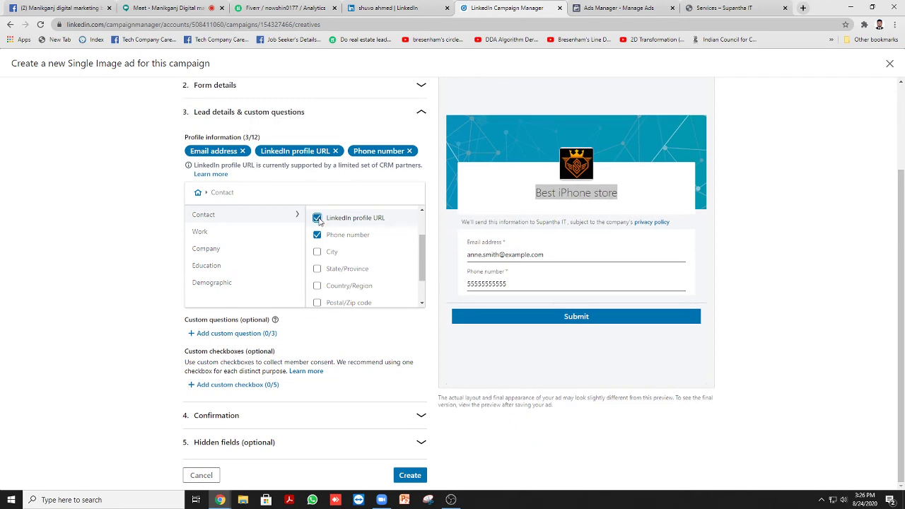
{"action": "scroll", "coordinate": [320, 234], "scroll_direction": "down", "scroll_amount": 1}
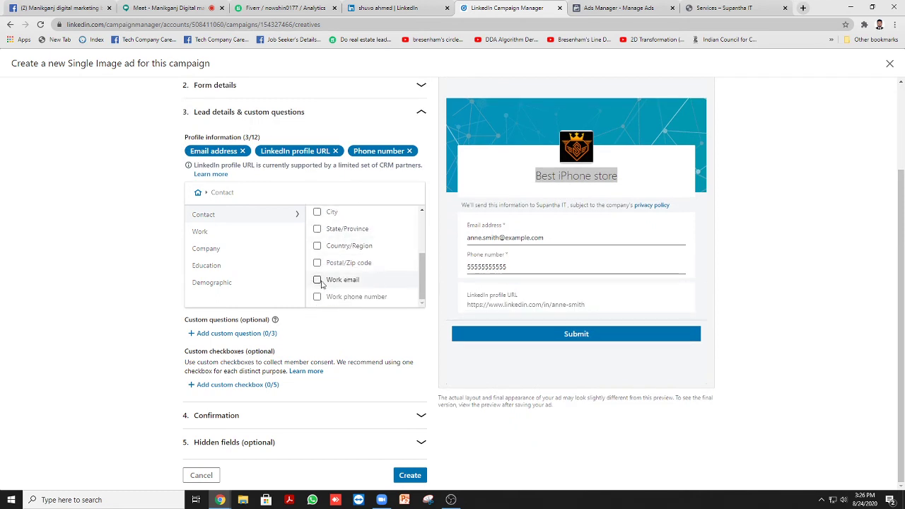
Add company name to the form's profile information and look through the work, education and demographic fields.
{"action": "left_click", "coordinate": [223, 232]}
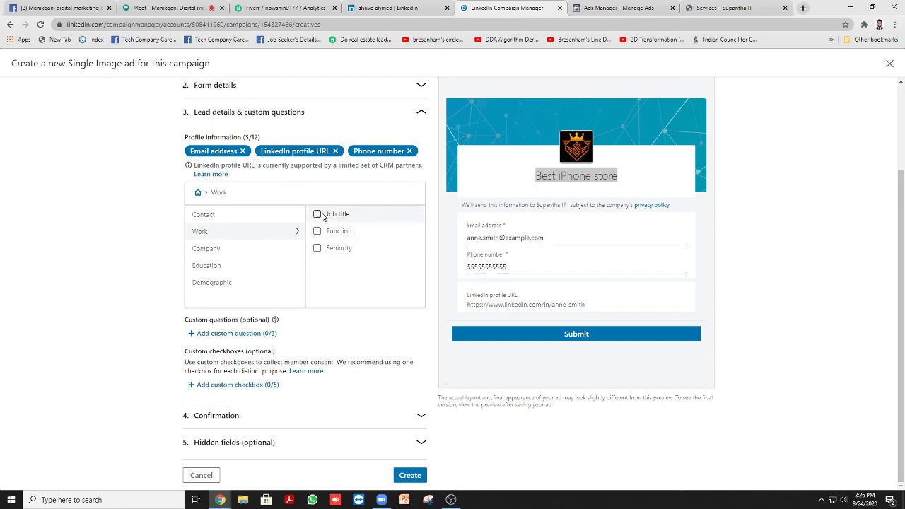
{"action": "left_click", "coordinate": [242, 248]}
{"action": "left_click", "coordinate": [317, 214]}
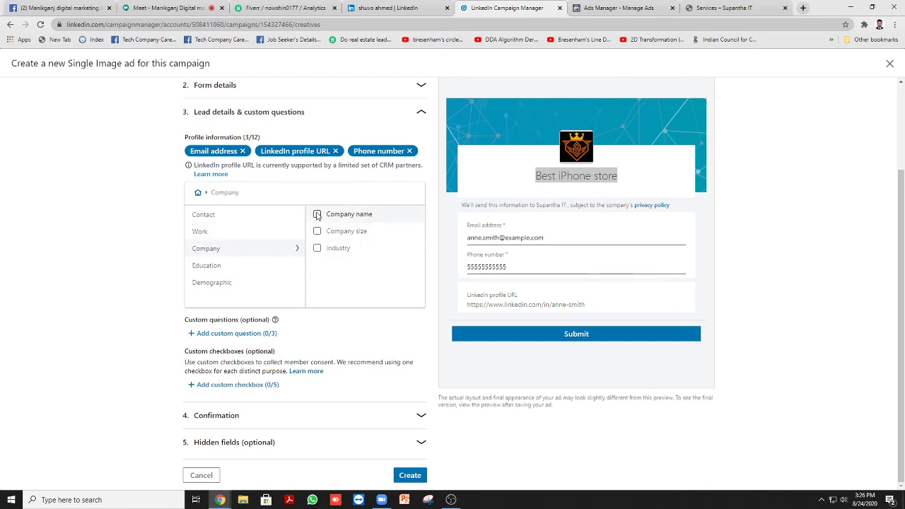
{"action": "left_click", "coordinate": [233, 265]}
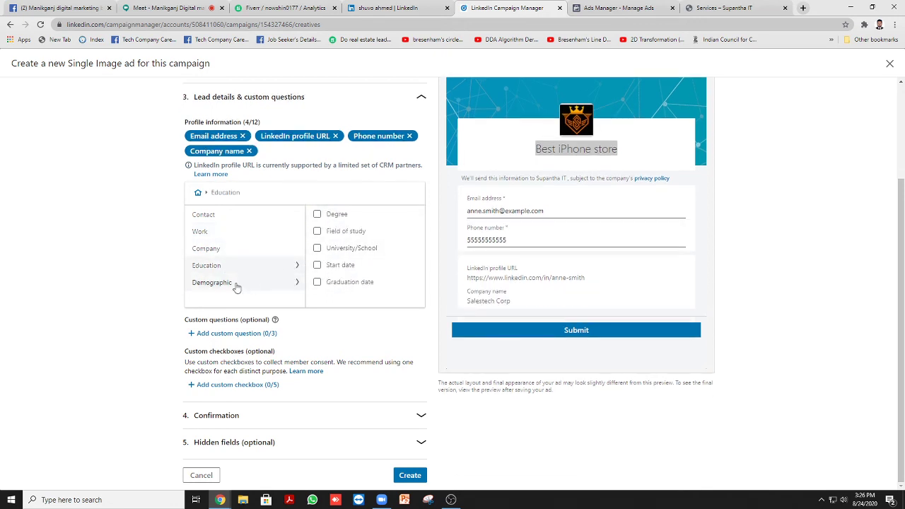
{"action": "left_click", "coordinate": [254, 282]}
{"action": "scroll", "coordinate": [259, 246], "scroll_direction": "up", "scroll_amount": 2}
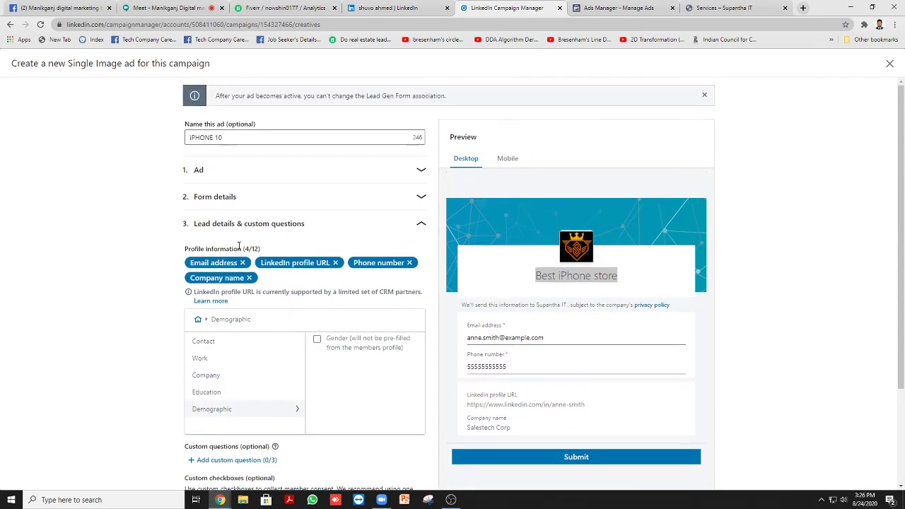
{"action": "scroll", "coordinate": [242, 291], "scroll_direction": "down", "scroll_amount": 2}
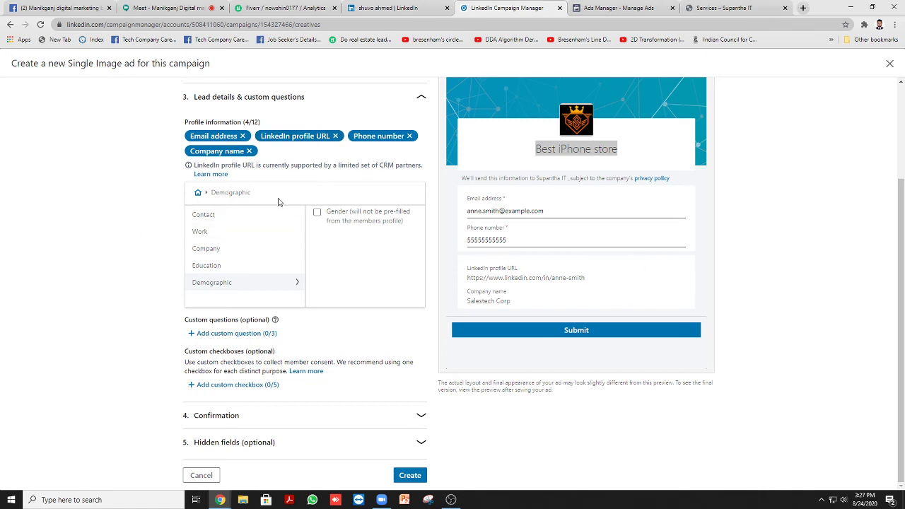
Add city from the contact fields to the form's profile information.
{"action": "left_click", "coordinate": [206, 215]}
{"action": "scroll", "coordinate": [363, 253], "scroll_direction": "down", "scroll_amount": 1}
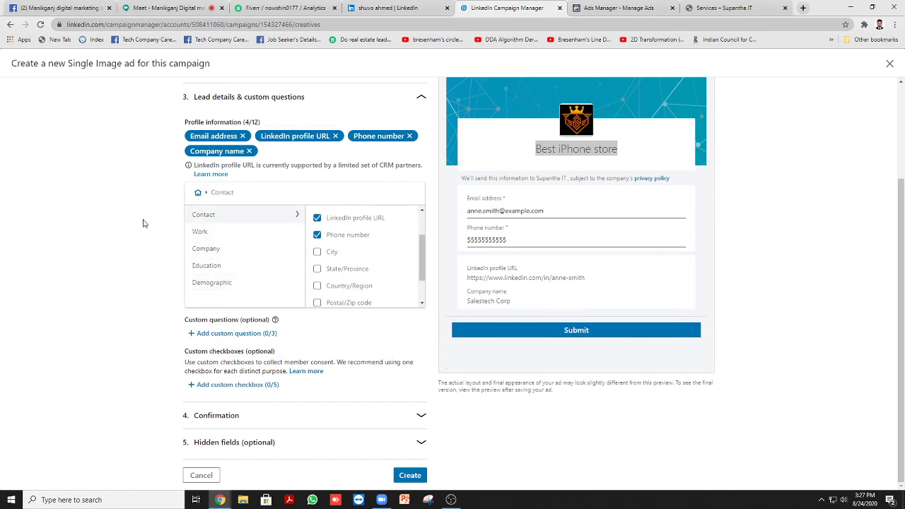
{"action": "scroll", "coordinate": [363, 258], "scroll_direction": "down", "scroll_amount": 2}
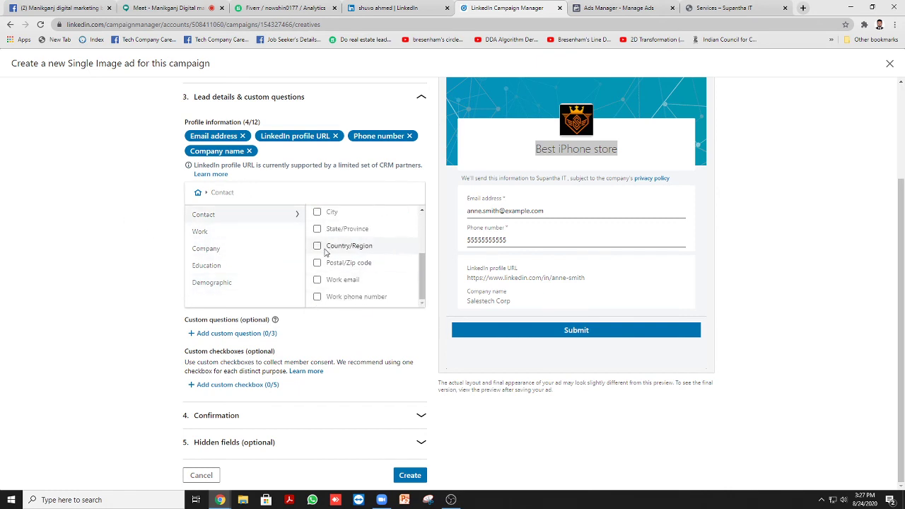
{"action": "scroll", "coordinate": [321, 261], "scroll_direction": "up", "scroll_amount": 1}
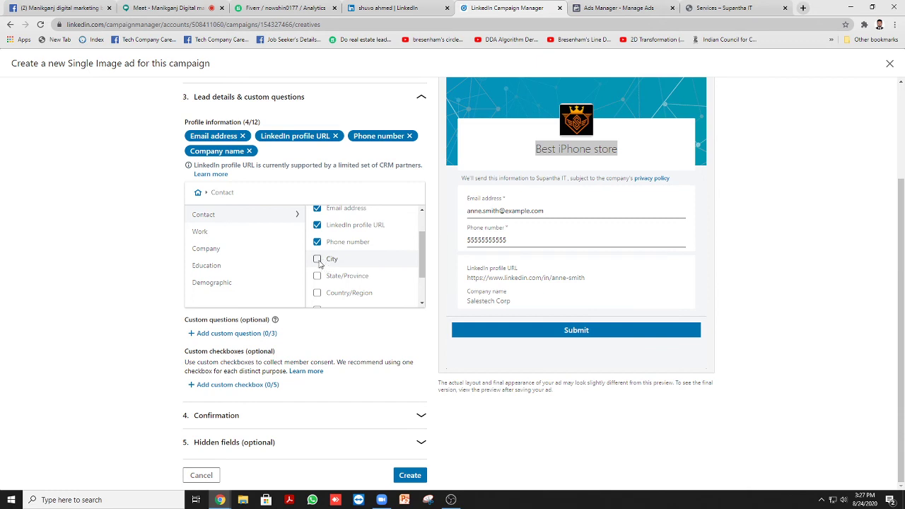
{"action": "left_click", "coordinate": [317, 260]}
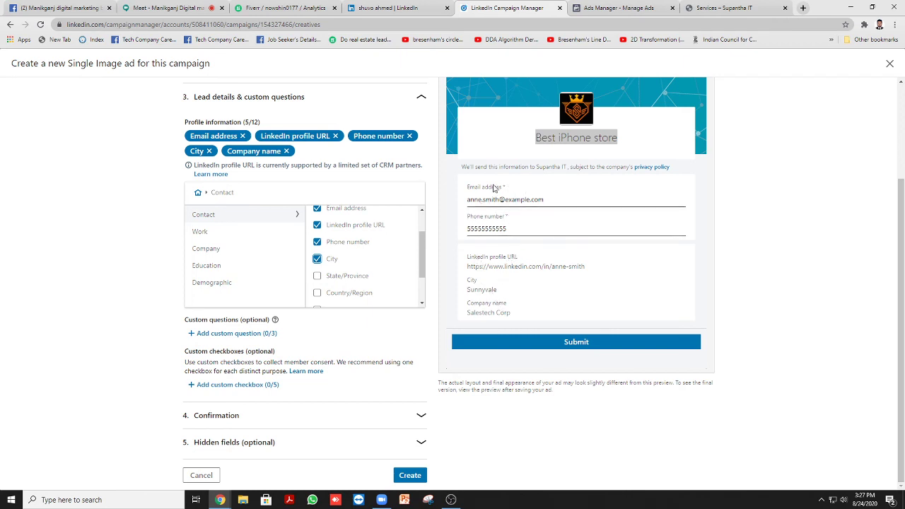
Examine the email address field and its sample entry in the form preview.
{"action": "left_click_drag", "start_coordinate": [499, 189], "coordinate": [467, 189]}
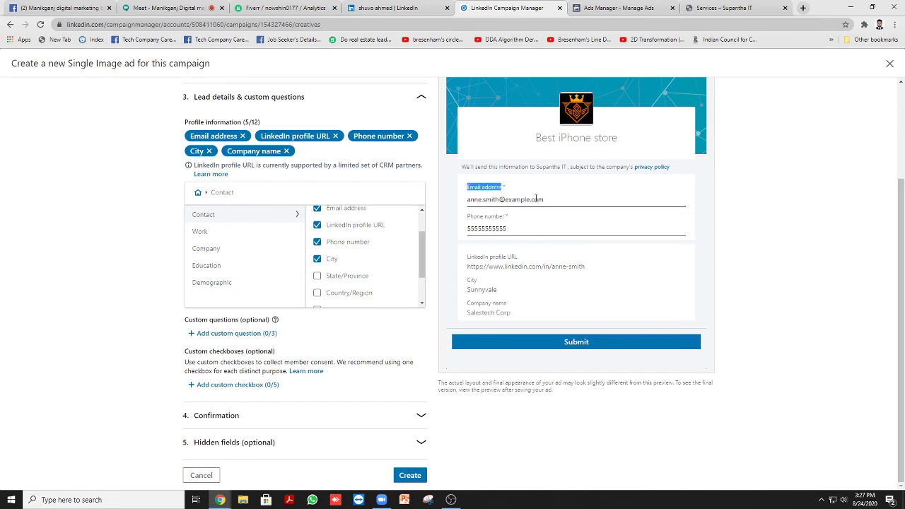
{"action": "left_click", "coordinate": [546, 199]}
{"action": "left_click_drag", "start_coordinate": [546, 198], "coordinate": [472, 204]}
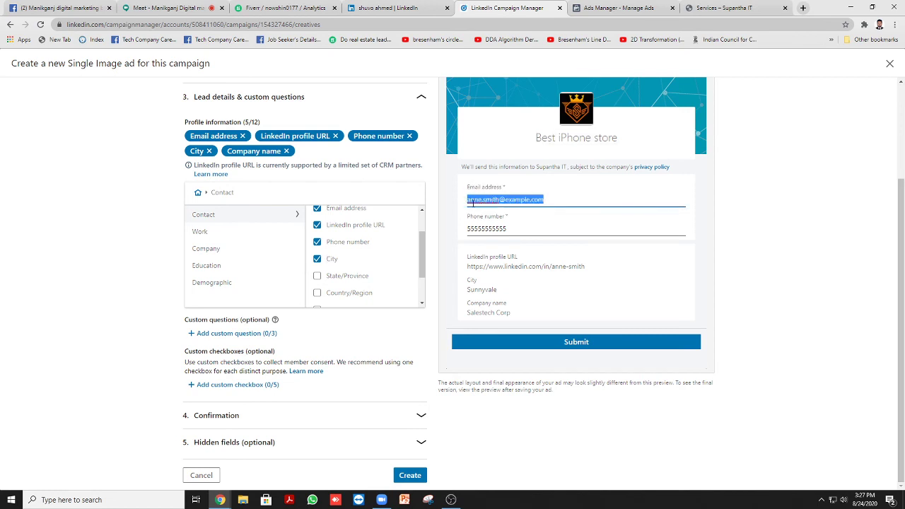
{"action": "left_click", "coordinate": [546, 198]}
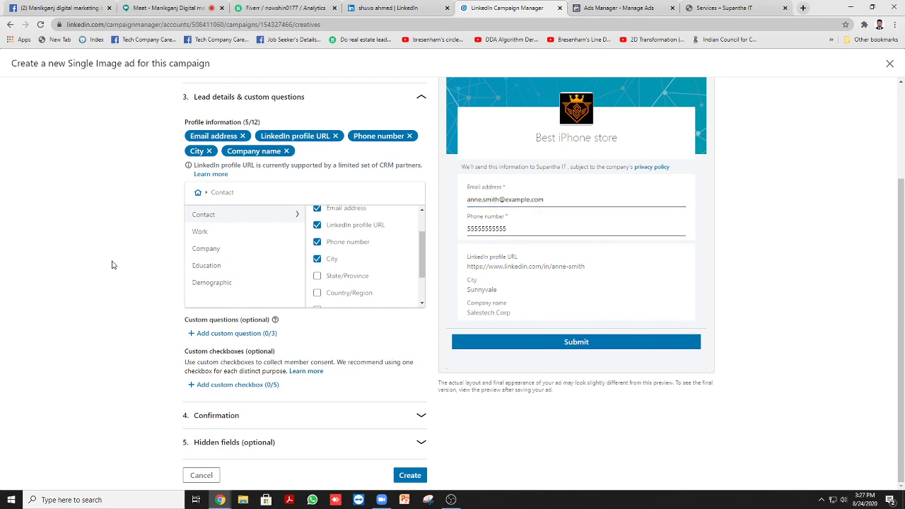
{"action": "scroll", "coordinate": [112, 277], "scroll_direction": "up", "scroll_amount": 2}
{"action": "scroll", "coordinate": [112, 277], "scroll_direction": "down", "scroll_amount": 2}
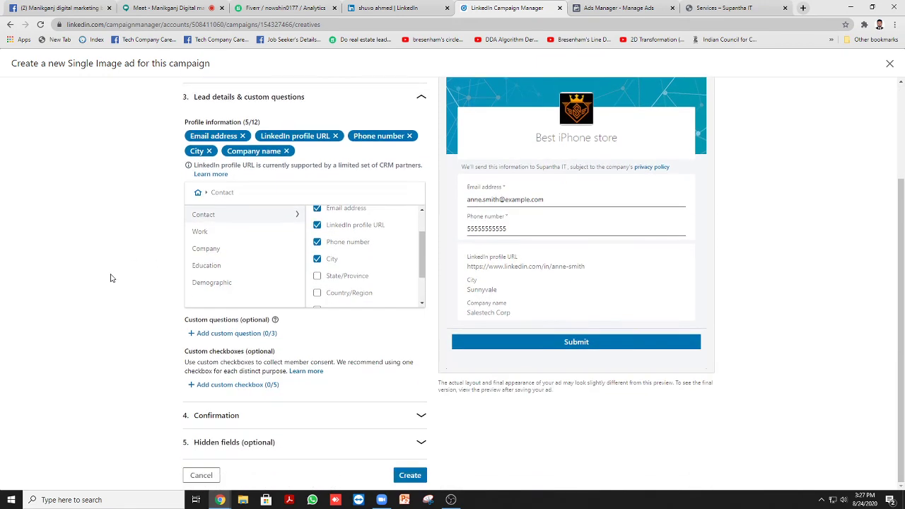
{"action": "left_click", "coordinate": [244, 333]}
{"action": "scroll", "coordinate": [240, 325], "scroll_direction": "down", "scroll_amount": 1}
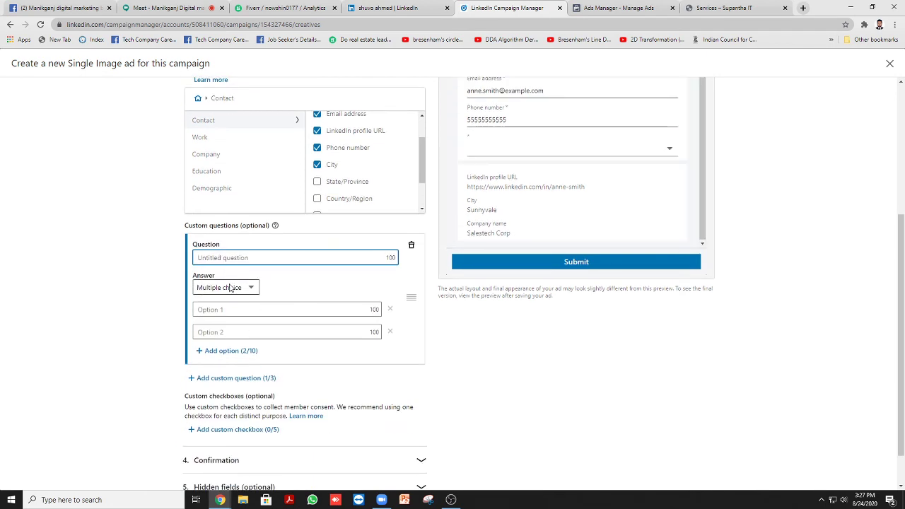
{"action": "left_click", "coordinate": [410, 248]}
{"action": "scroll", "coordinate": [269, 277], "scroll_direction": "down", "scroll_amount": 1}
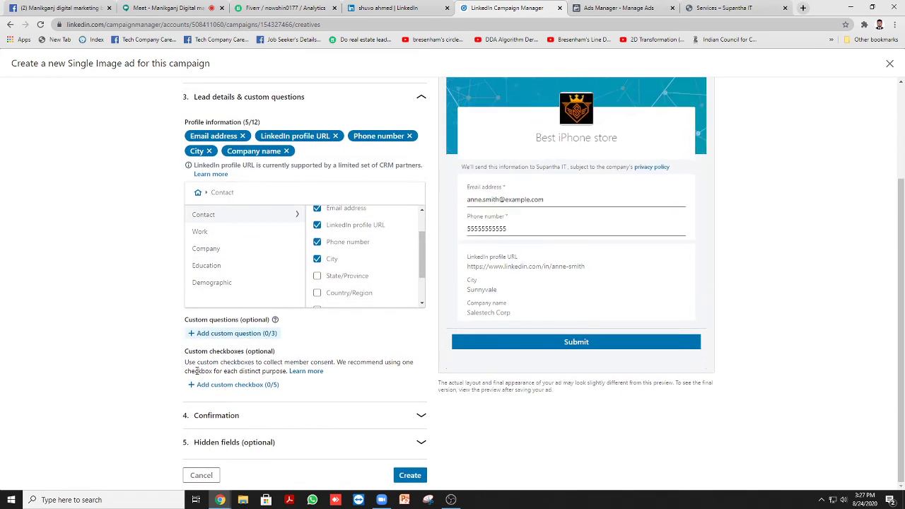
Set the form's confirmation message to "Thank you for your information".
{"action": "left_click", "coordinate": [233, 417]}
{"action": "left_click", "coordinate": [231, 299]}
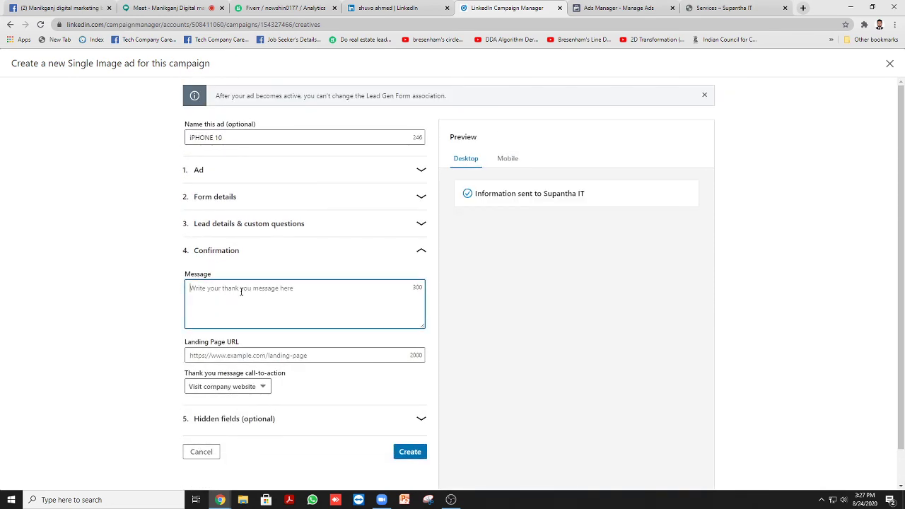
{"action": "type", "text": "Thank you for your information"}
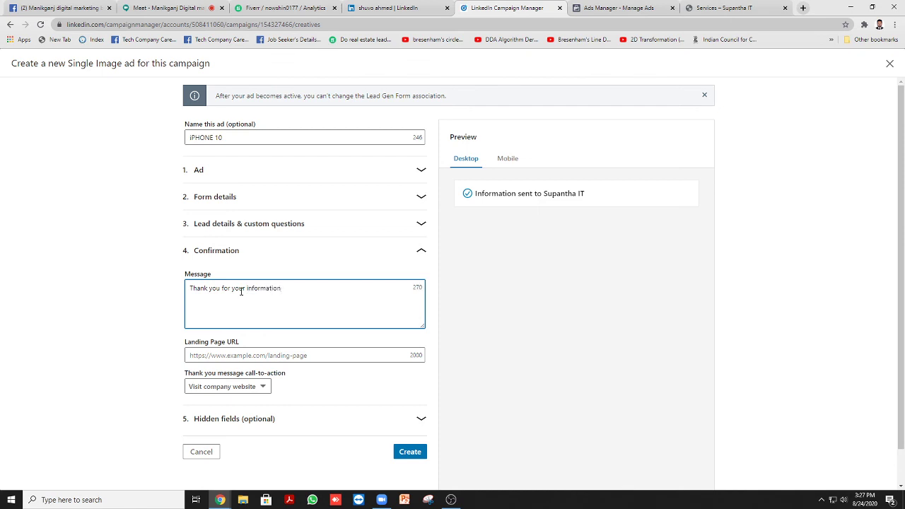
{"action": "scroll", "coordinate": [219, 304], "scroll_direction": "down", "scroll_amount": 1}
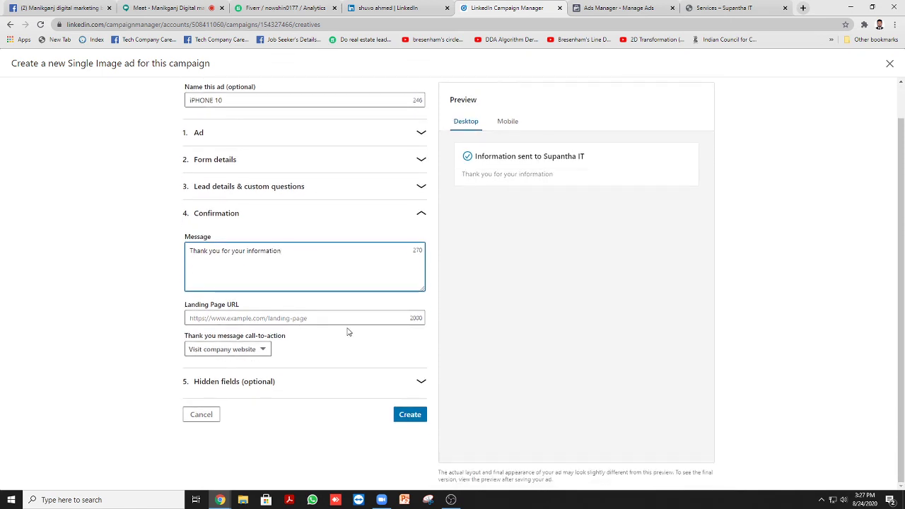
{"action": "left_click", "coordinate": [293, 317]}
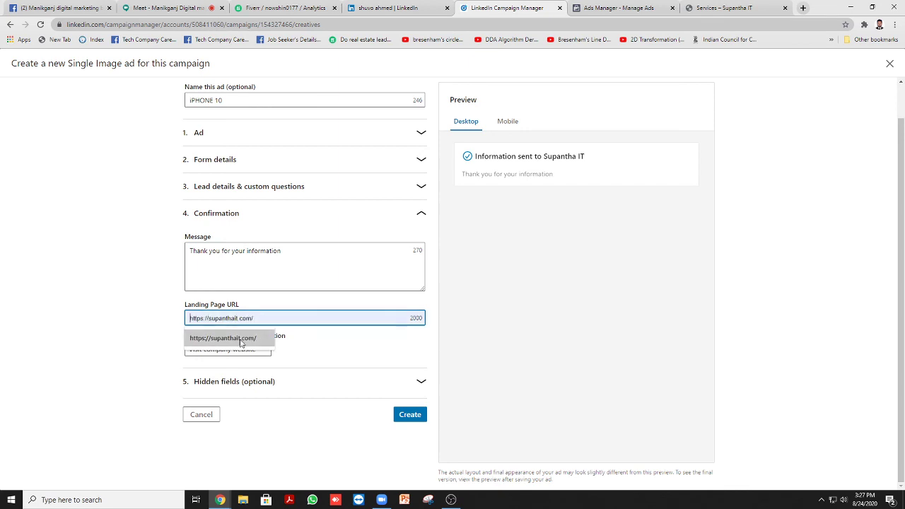
{"action": "left_click", "coordinate": [240, 339]}
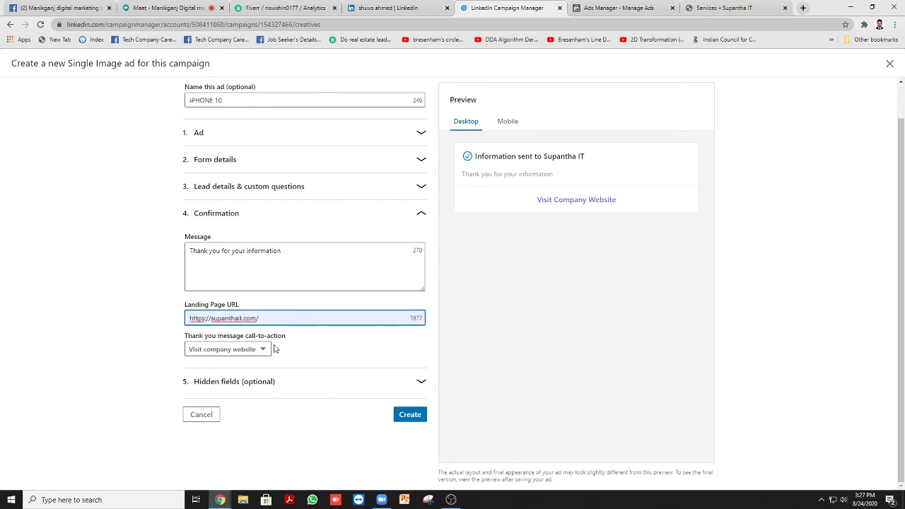
{"action": "left_click", "coordinate": [253, 354]}
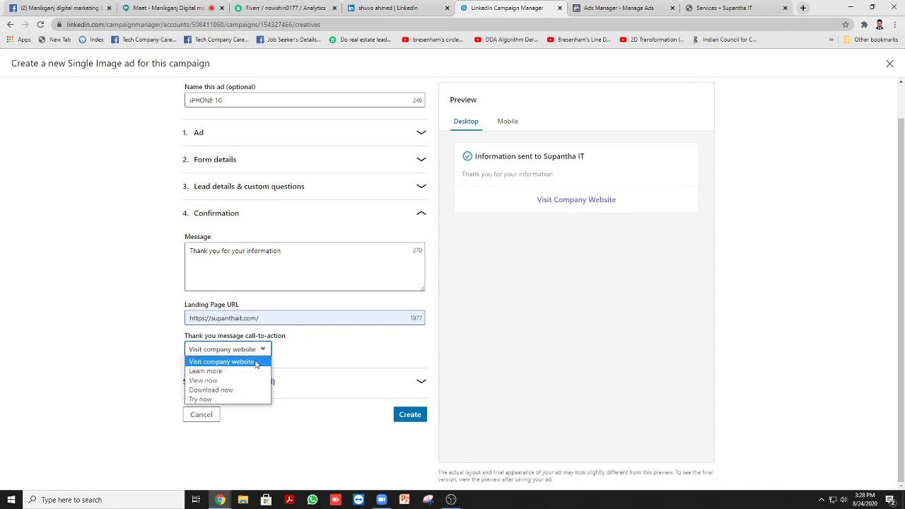
{"action": "left_click", "coordinate": [323, 354]}
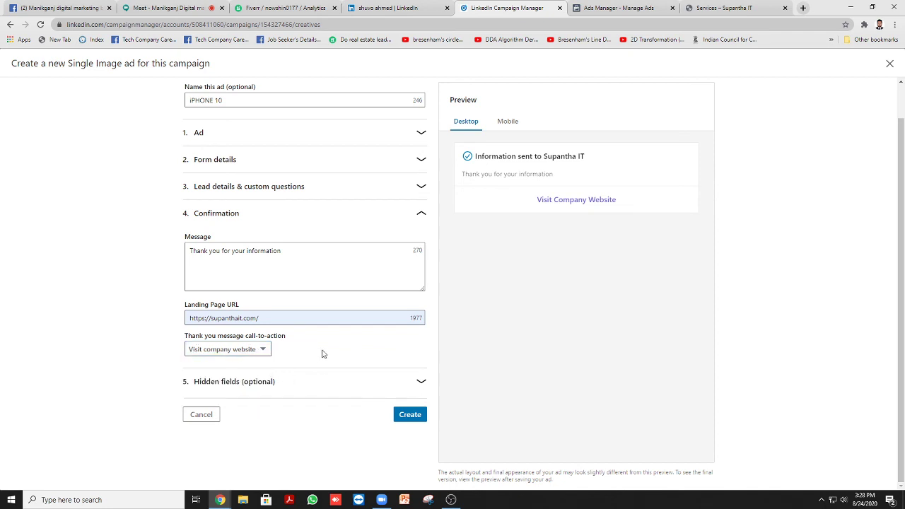
Create the single image ad without hidden fields and continue to the campaign's Review & Launch stage.
{"action": "left_click", "coordinate": [283, 382]}
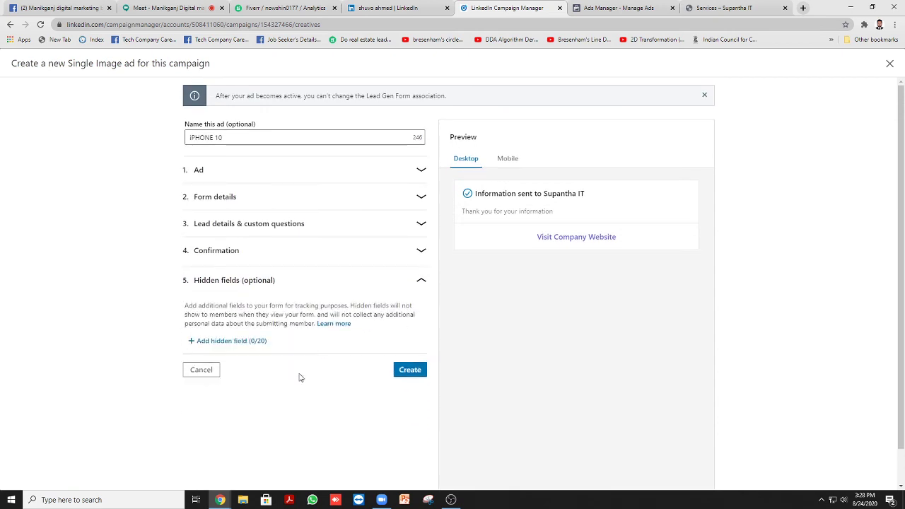
{"action": "left_click", "coordinate": [410, 380]}
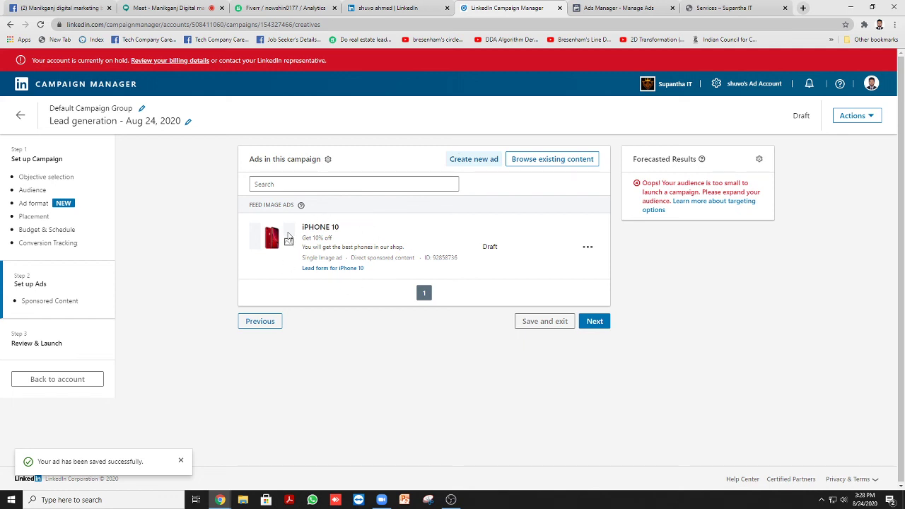
{"action": "left_click", "coordinate": [596, 323]}
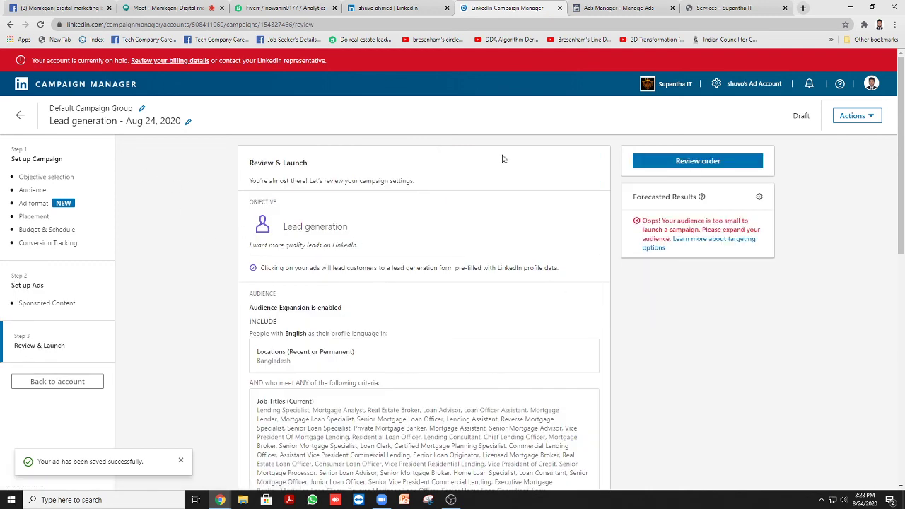
Review the campaign's objective in the Review & Launch summary.
{"action": "scroll", "coordinate": [363, 165], "scroll_direction": "down", "scroll_amount": 2}
{"action": "scroll", "coordinate": [471, 155], "scroll_direction": "up", "scroll_amount": 2}
{"action": "scroll", "coordinate": [479, 186], "scroll_direction": "down", "scroll_amount": 1}
{"action": "left_click_drag", "start_coordinate": [284, 179], "coordinate": [352, 177]}
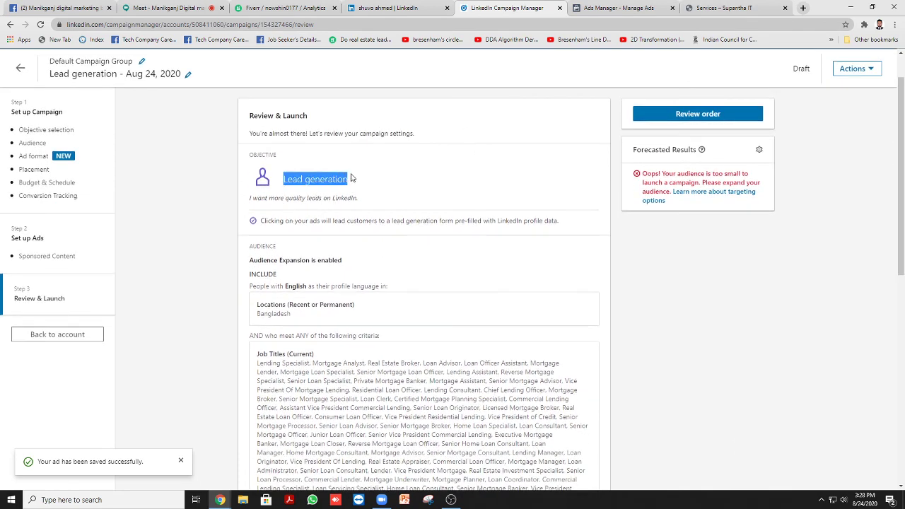
{"action": "left_click", "coordinate": [375, 178]}
{"action": "scroll", "coordinate": [393, 187], "scroll_direction": "down", "scroll_amount": 1}
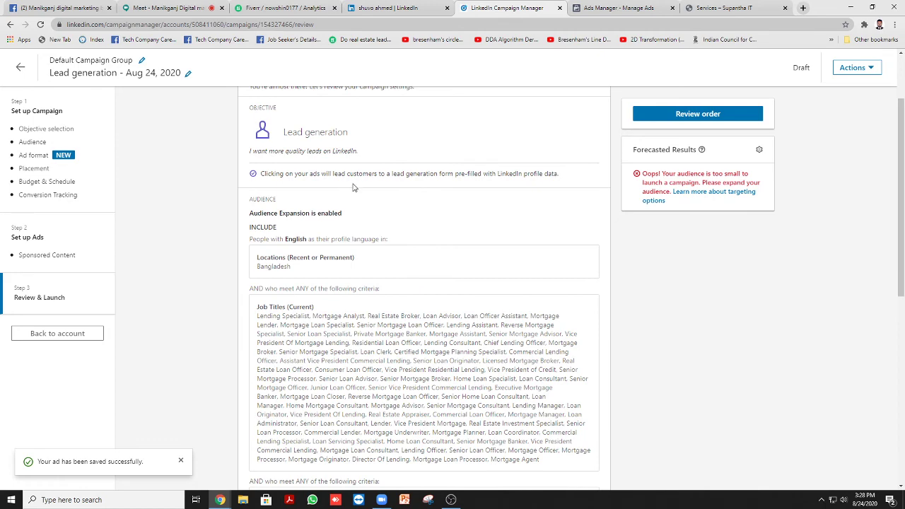
Examine the audience summary, covering the targeted location, current job titles and company industries.
{"action": "scroll", "coordinate": [351, 187], "scroll_direction": "down", "scroll_amount": 2}
{"action": "left_click_drag", "start_coordinate": [258, 221], "coordinate": [523, 364]}
{"action": "left_click_drag", "start_coordinate": [317, 172], "coordinate": [257, 172]}
{"action": "left_click", "coordinate": [254, 174]}
{"action": "scroll", "coordinate": [283, 204], "scroll_direction": "down", "scroll_amount": 3}
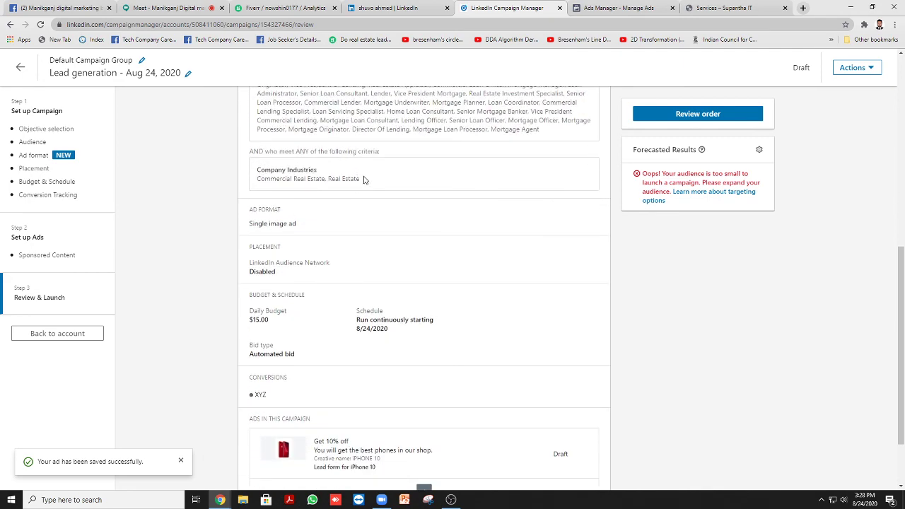
{"action": "mouse_move", "coordinate": [364, 181]}
{"action": "left_mouse_down"}
{"action": "mouse_move", "coordinate": [257, 179]}
{"action": "mouse_move", "coordinate": [359, 180]}
{"action": "left_mouse_up"}
{"action": "left_click", "coordinate": [257, 179]}
{"action": "left_click", "coordinate": [359, 180]}
{"action": "scroll", "coordinate": [426, 218], "scroll_direction": "up", "scroll_amount": 2}
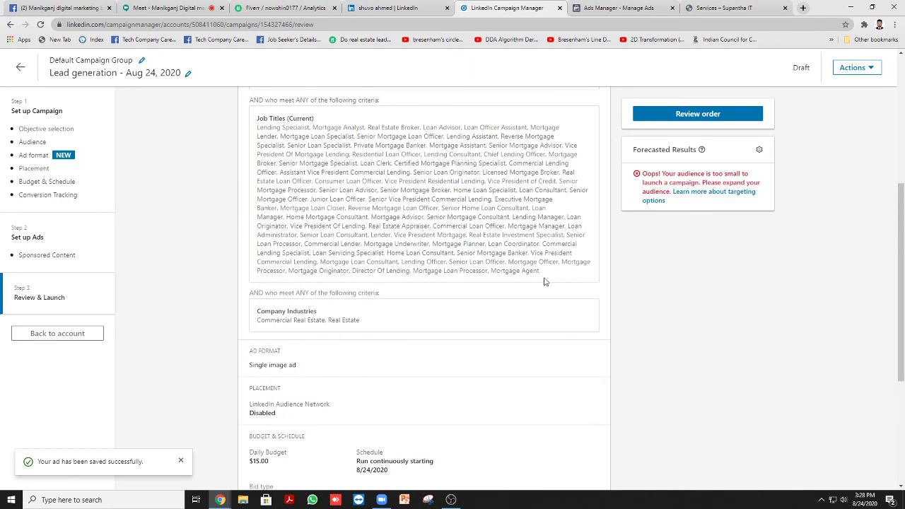
{"action": "left_click_drag", "start_coordinate": [544, 281], "coordinate": [258, 125]}
{"action": "left_click", "coordinate": [183, 177]}
Review the ad format and the LinkedIn Audience Network placement setting in the campaign summary.
{"action": "scroll", "coordinate": [233, 207], "scroll_direction": "down", "scroll_amount": 3}
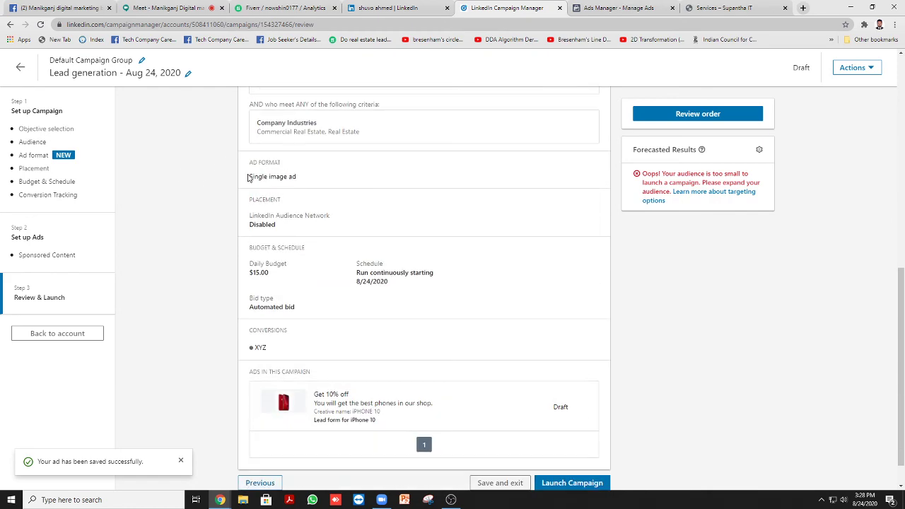
{"action": "left_click_drag", "start_coordinate": [251, 176], "coordinate": [297, 177]}
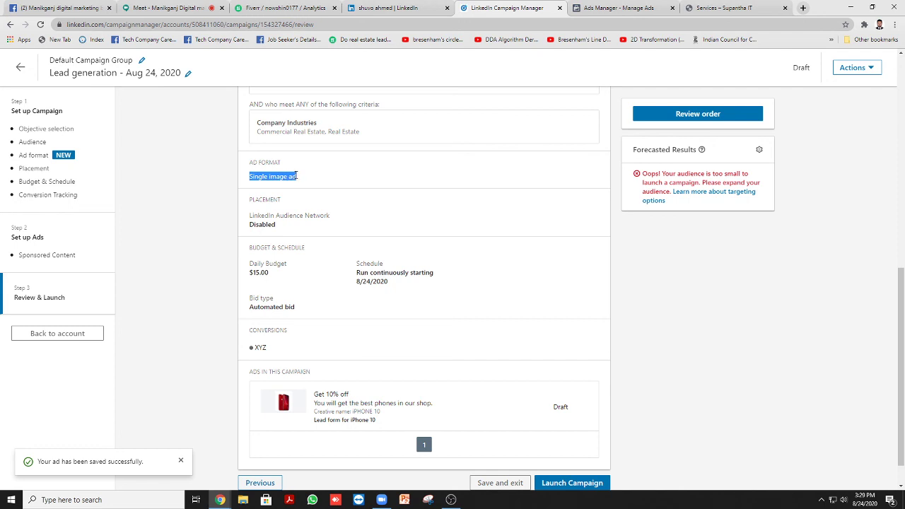
{"action": "left_click", "coordinate": [287, 208]}
{"action": "left_click_drag", "start_coordinate": [331, 216], "coordinate": [252, 216]}
{"action": "left_click", "coordinate": [251, 210]}
{"action": "left_click", "coordinate": [251, 217]}
{"action": "scroll", "coordinate": [251, 216], "scroll_direction": "down", "scroll_amount": 1}
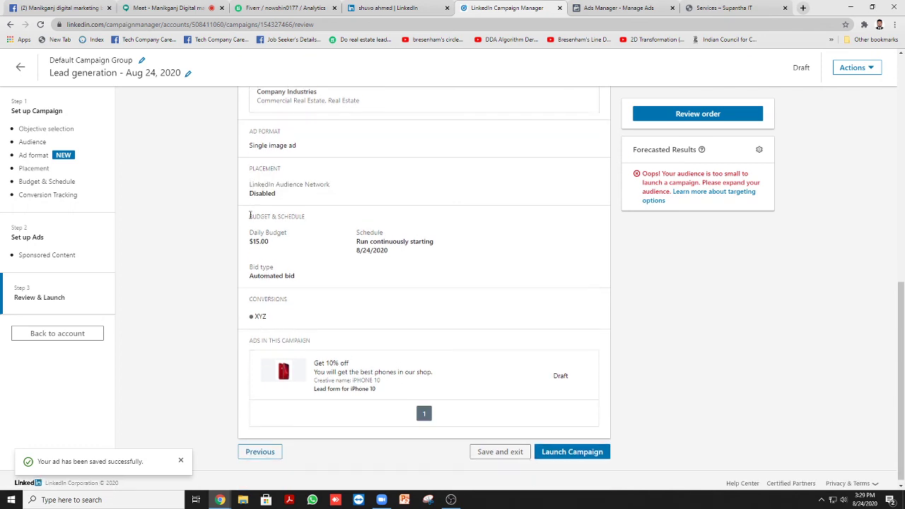
Check the daily budget, the schedule and the ad listed in the campaign summary.
{"action": "left_click_drag", "start_coordinate": [275, 240], "coordinate": [252, 233]}
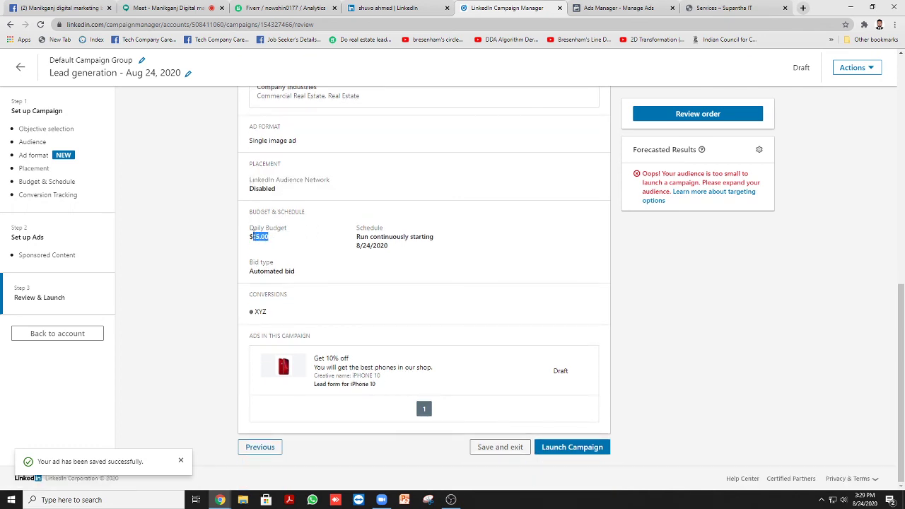
{"action": "left_click", "coordinate": [330, 249]}
{"action": "left_click_drag", "start_coordinate": [353, 244], "coordinate": [448, 245]}
{"action": "left_click", "coordinate": [448, 245]}
{"action": "left_click_drag", "start_coordinate": [385, 389], "coordinate": [317, 357]}
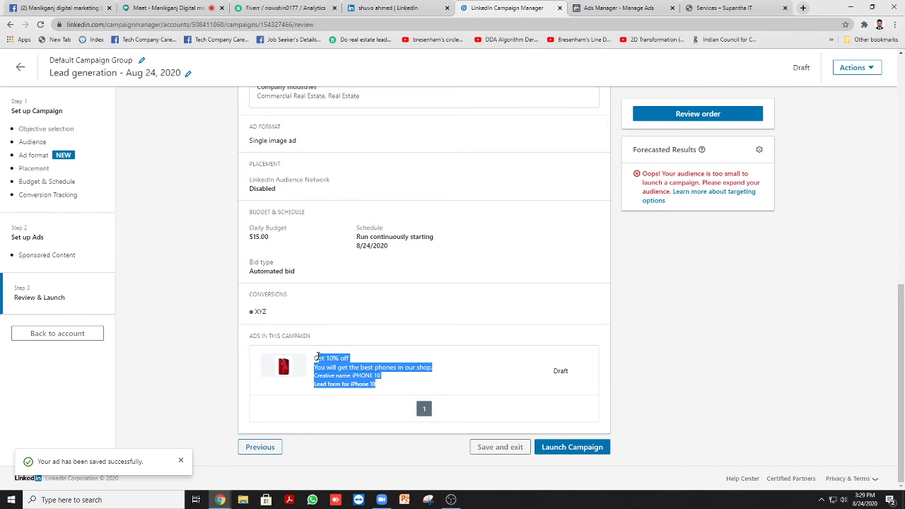
{"action": "left_click", "coordinate": [318, 356]}
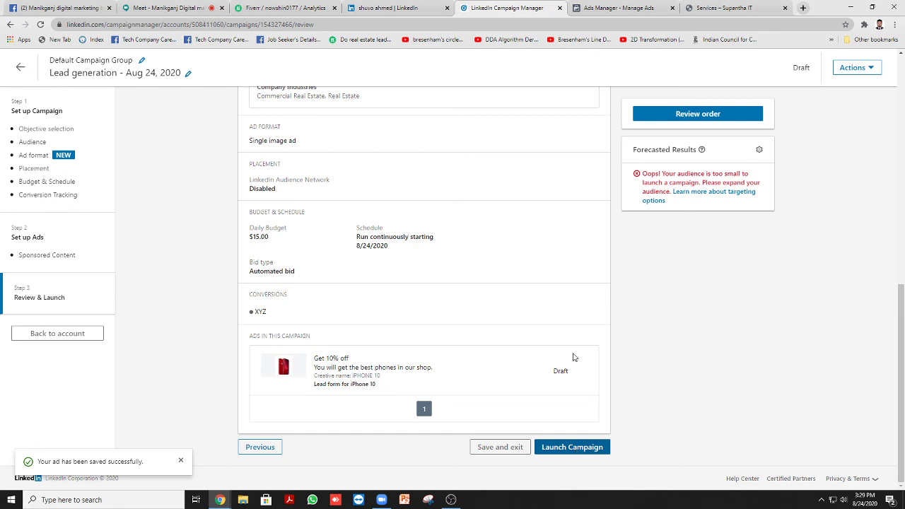
{"action": "scroll", "coordinate": [495, 207], "scroll_direction": "up", "scroll_amount": 8}
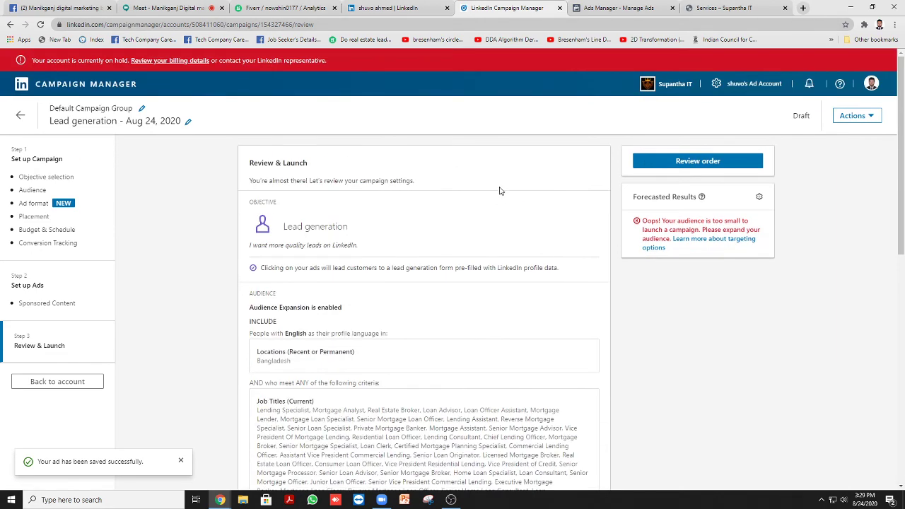
Close the Campaign Manager, Facebook Ads Manager and Supantha IT Services pages, and switch to the Google Meet call.
{"action": "left_click", "coordinate": [560, 9]}
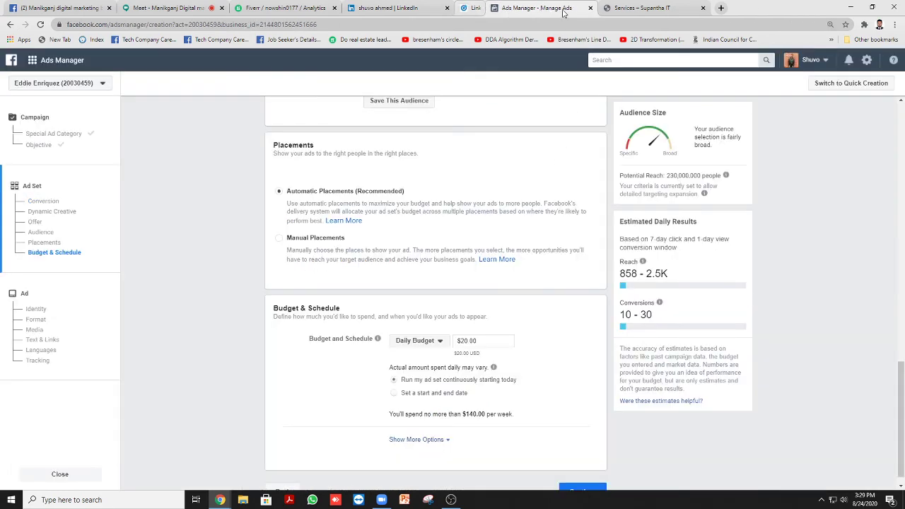
{"action": "left_click", "coordinate": [560, 9]}
{"action": "key", "text": "Return"}
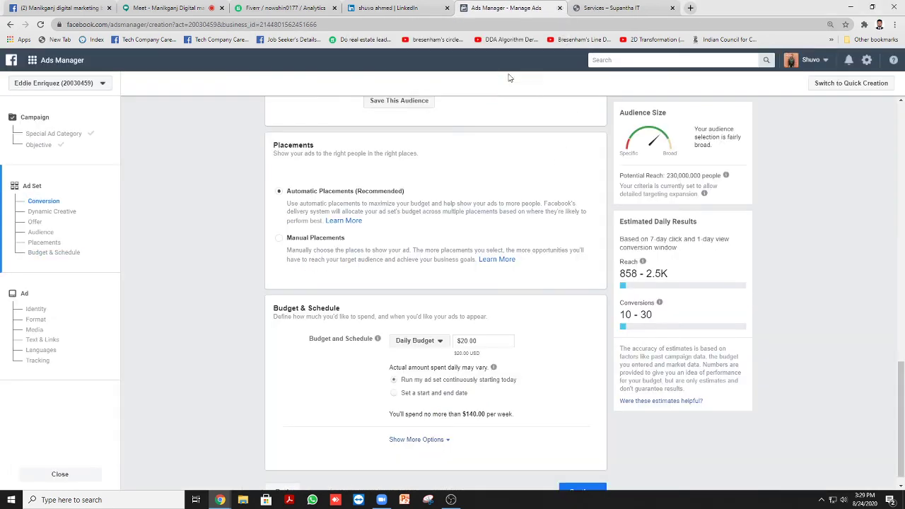
{"action": "left_click", "coordinate": [559, 9]}
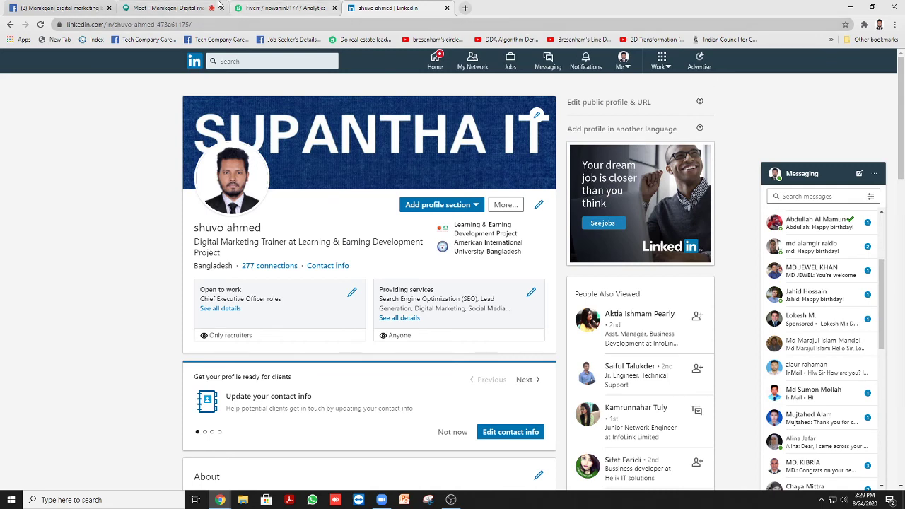
{"action": "left_click", "coordinate": [170, 8]}
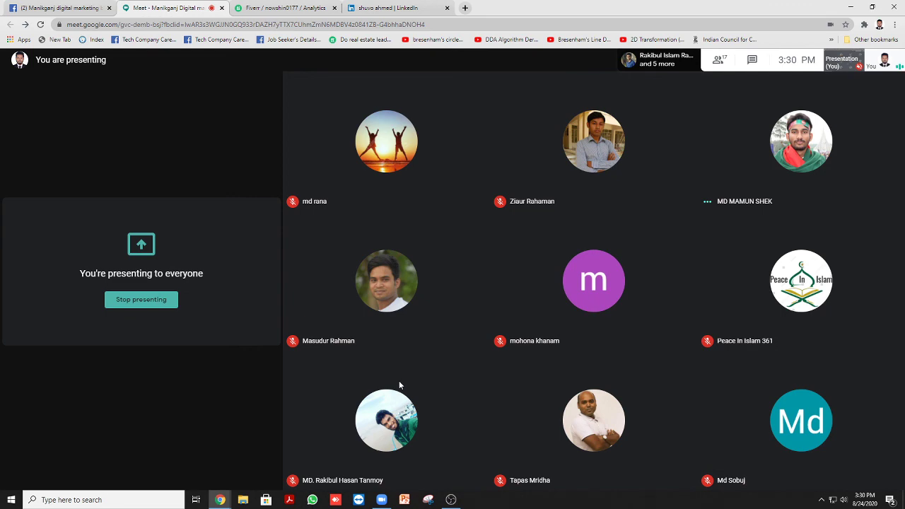
{"action": "mouse_move", "coordinate": [740, 357]}
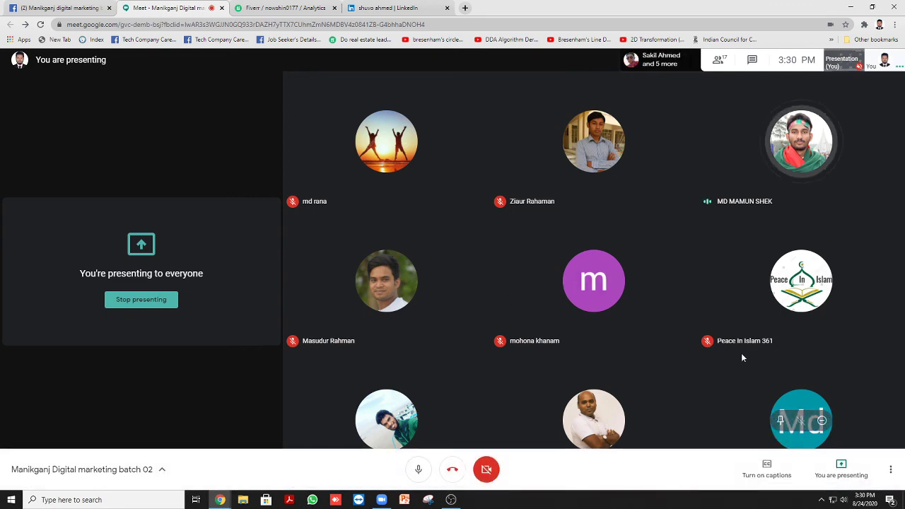
Close the LinkedIn profile page and open a blank browser tab.
{"action": "left_click", "coordinate": [424, 8]}
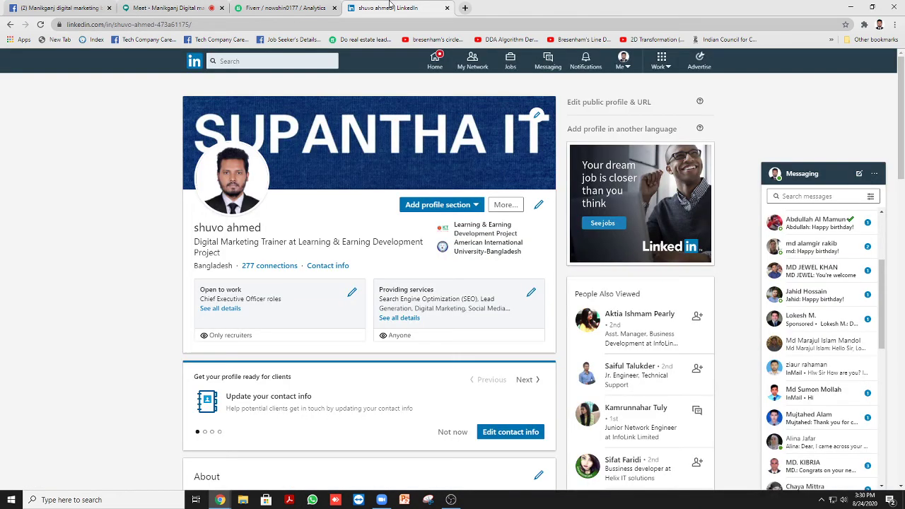
{"action": "left_click", "coordinate": [447, 7]}
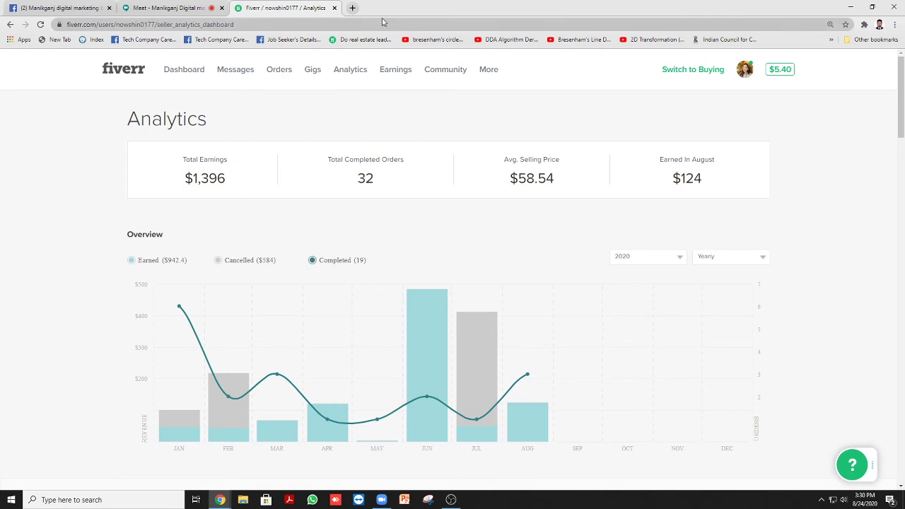
{"action": "left_click", "coordinate": [352, 8]}
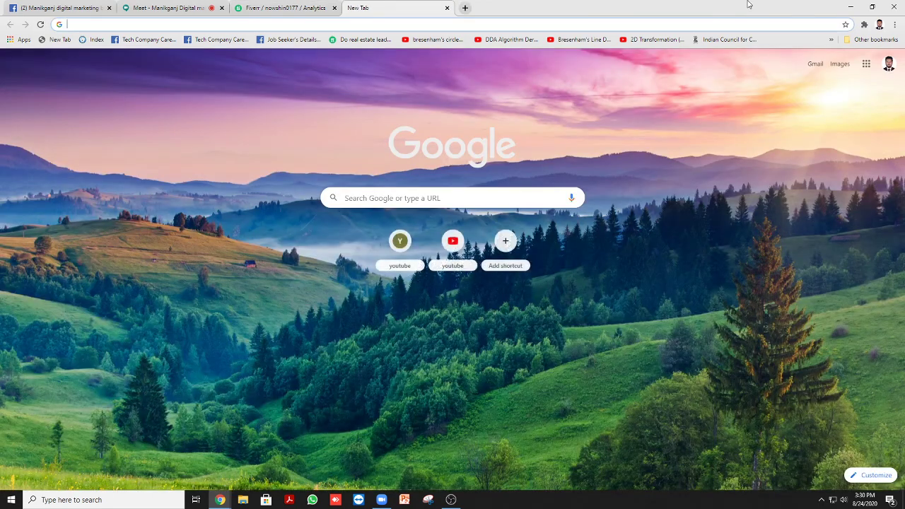
Minimize the browser, view the Content Word document from the desktop and close it.
{"action": "left_click", "coordinate": [853, 9]}
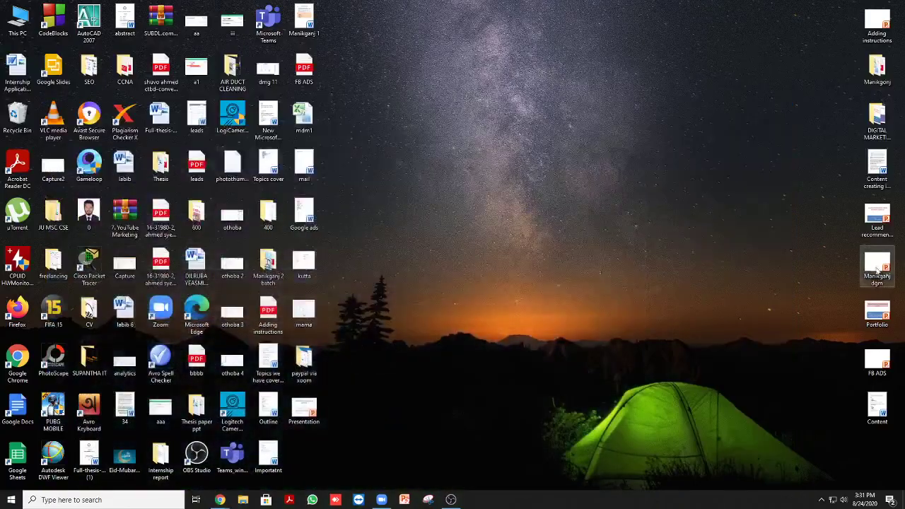
{"action": "double_click", "coordinate": [879, 407]}
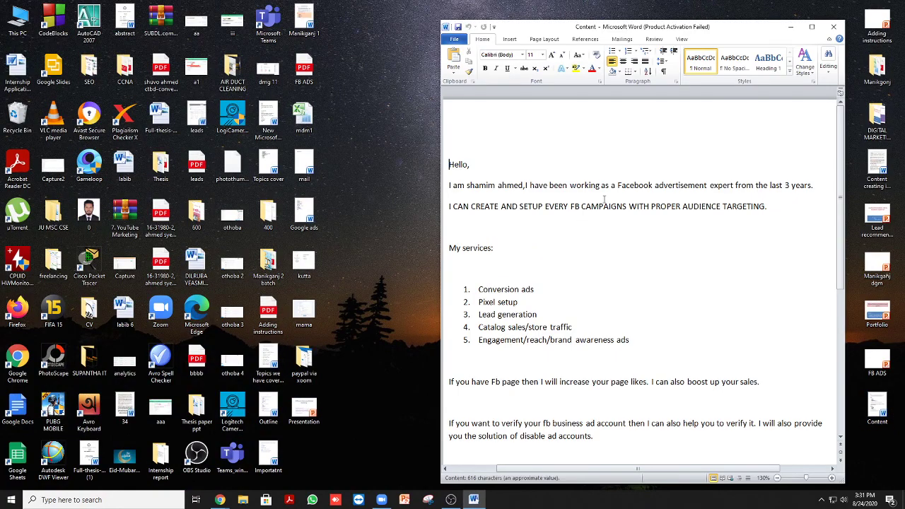
{"action": "left_click", "coordinate": [754, 154]}
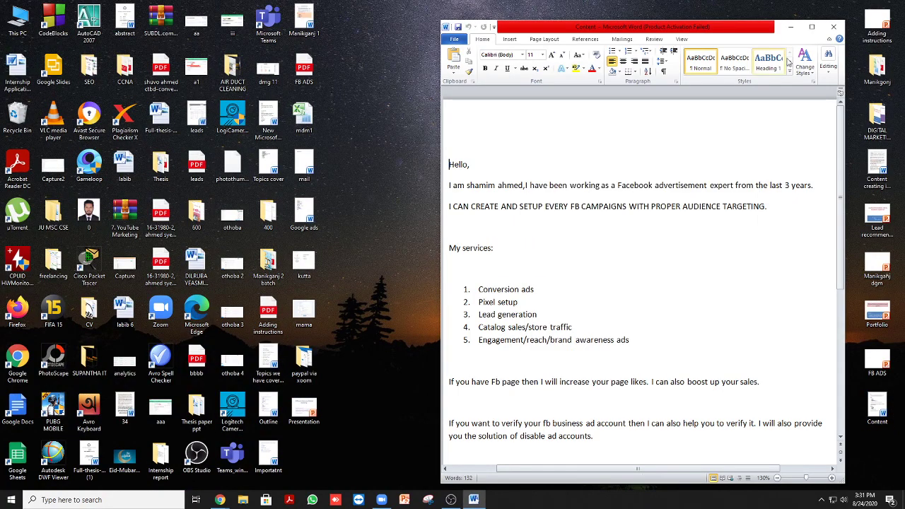
{"action": "left_click", "coordinate": [840, 27]}
Open the FB ADS presentation, delete the subtitle placeholder from its slide, and close the file.
{"action": "double_click", "coordinate": [877, 364]}
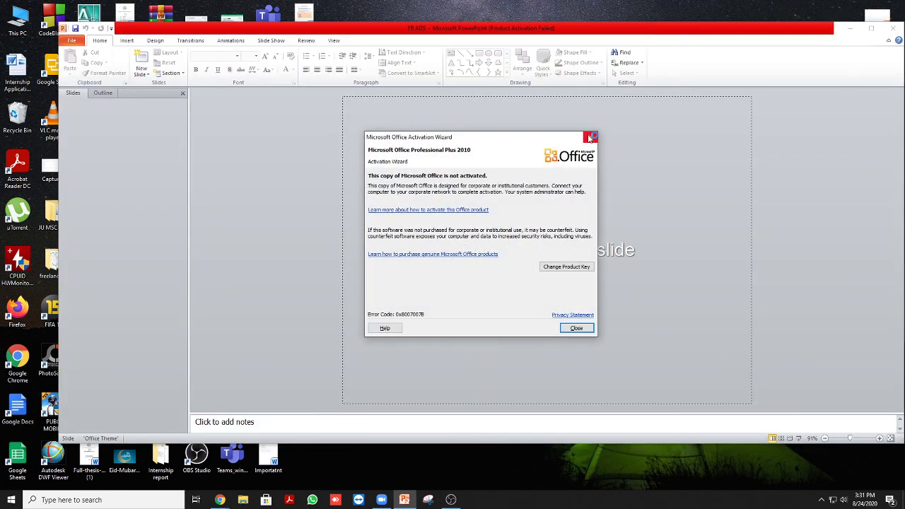
{"action": "left_click", "coordinate": [589, 139]}
{"action": "left_click", "coordinate": [542, 242]}
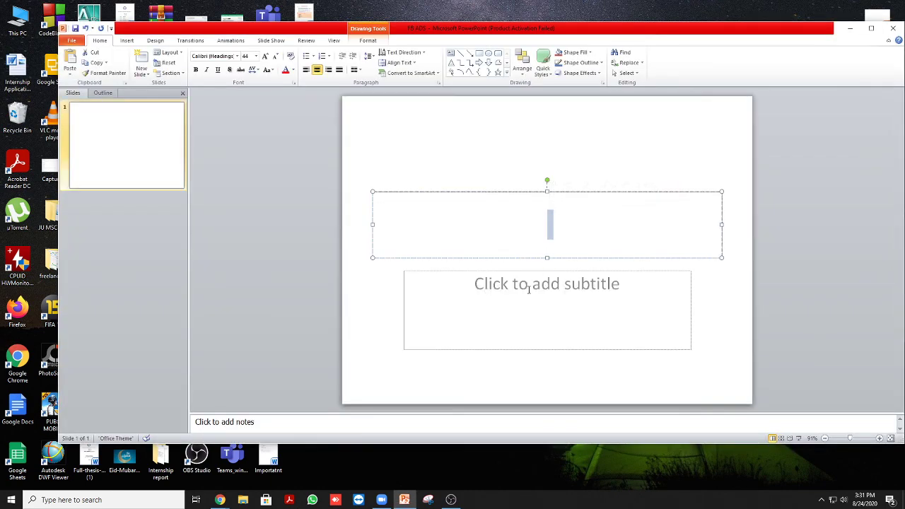
{"action": "left_click", "coordinate": [543, 272]}
{"action": "left_click", "coordinate": [551, 269]}
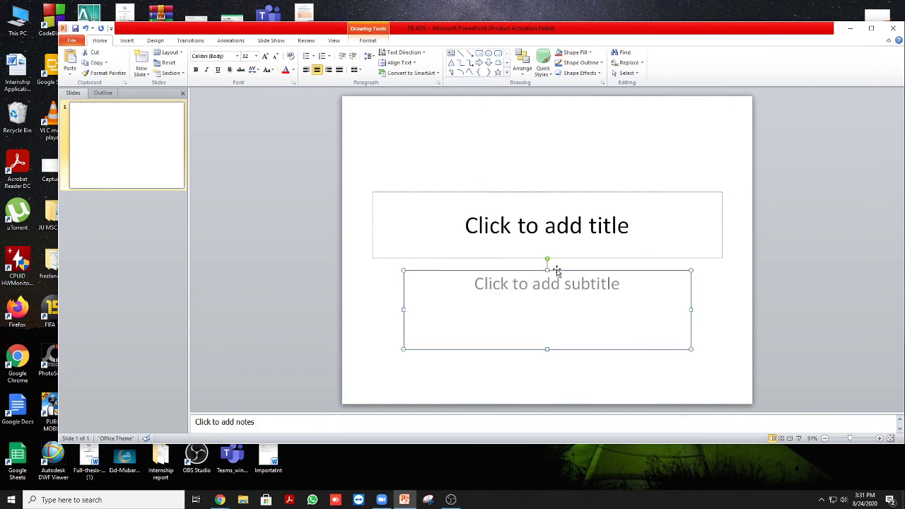
{"action": "key", "text": "Delete"}
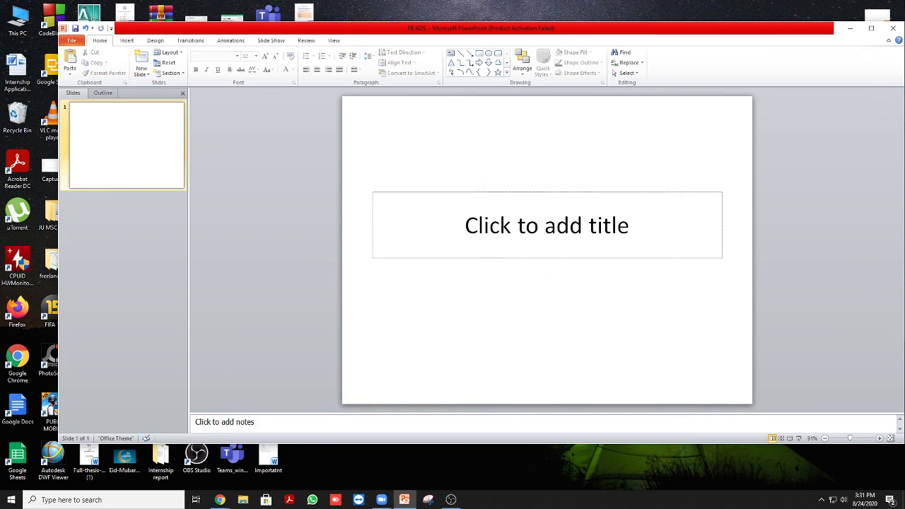
{"action": "left_click", "coordinate": [892, 29]}
{"action": "left_click", "coordinate": [451, 260]}
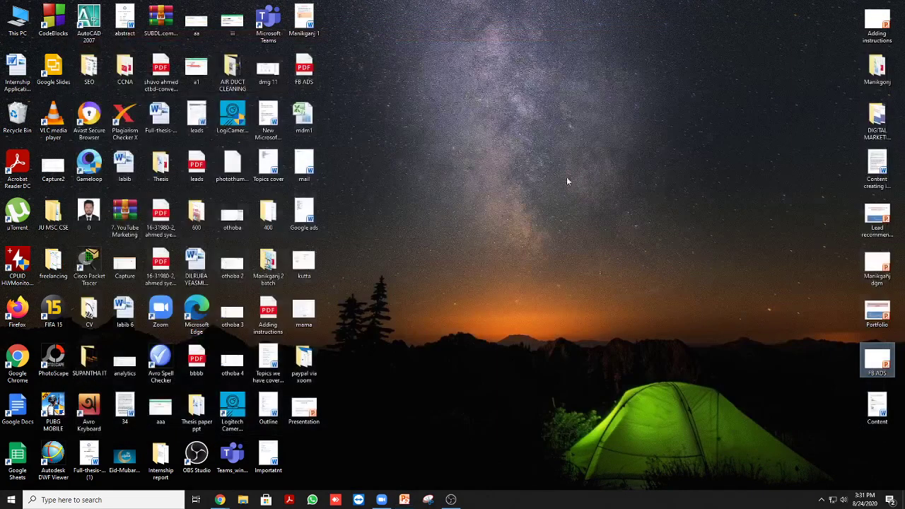
Return from the desktop to the Chrome window with the blank tab.
{"action": "right_click", "coordinate": [567, 178]}
{"action": "left_click", "coordinate": [703, 135]}
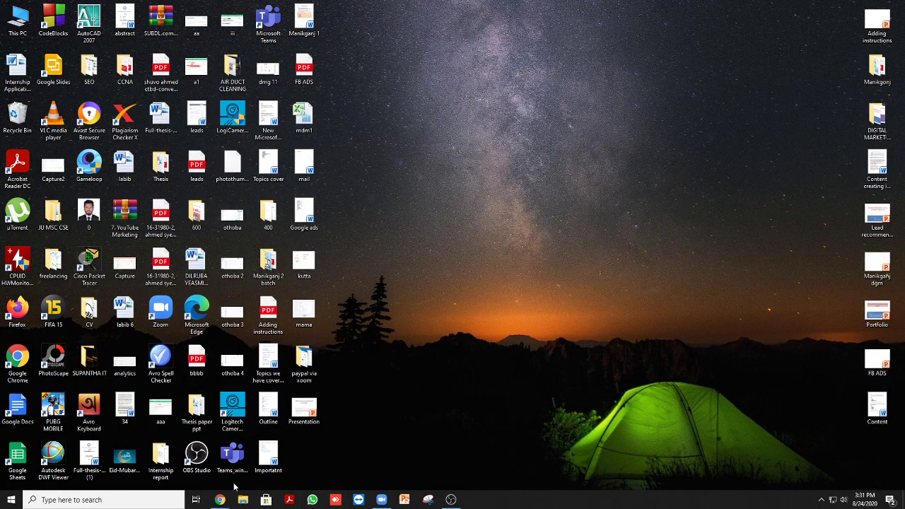
{"action": "mouse_move", "coordinate": [220, 499]}
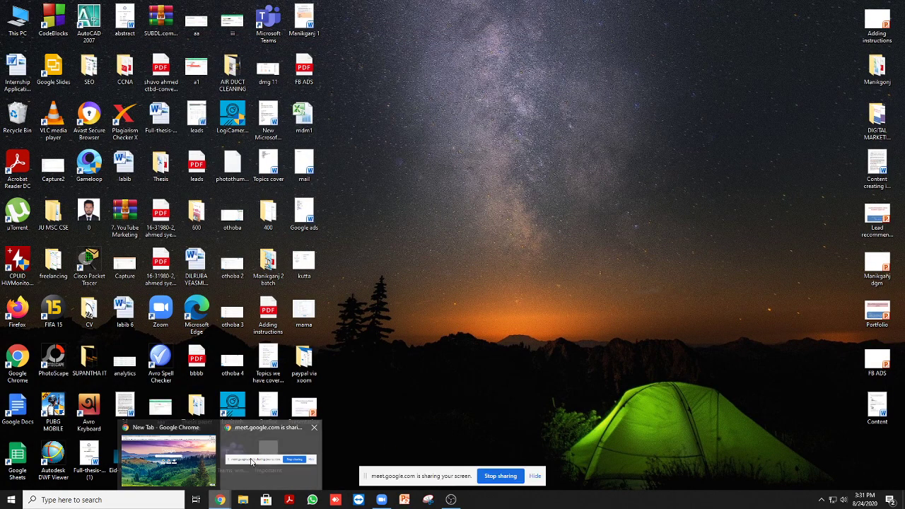
{"action": "left_click", "coordinate": [248, 456]}
{"action": "mouse_move", "coordinate": [210, 503]}
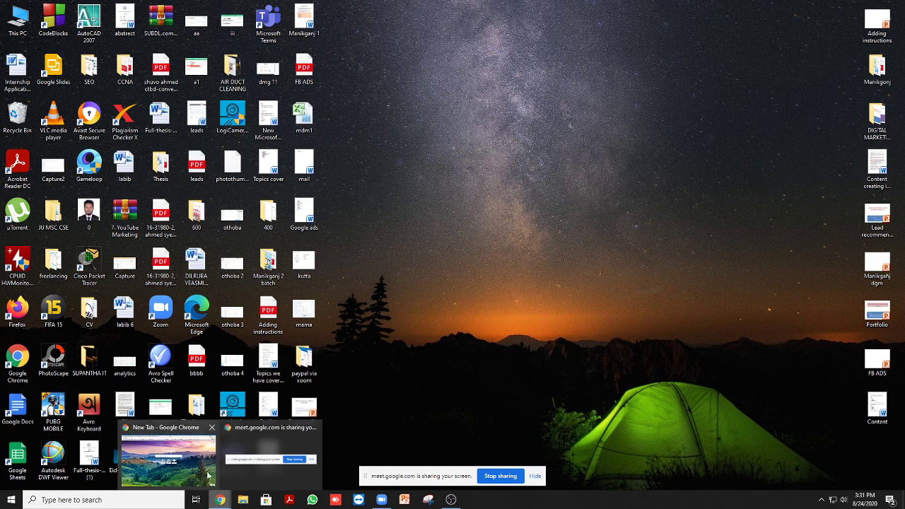
{"action": "left_click", "coordinate": [184, 454]}
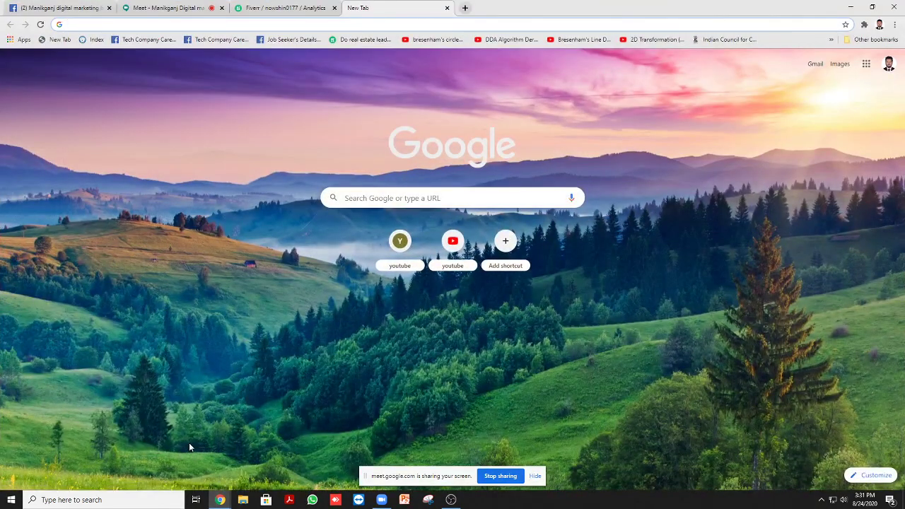